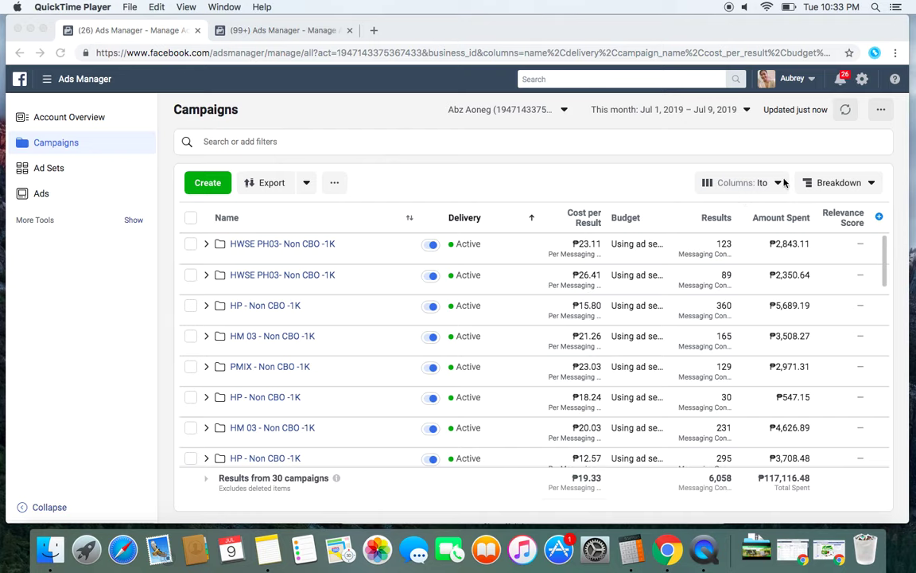
# Apply the Ito column preset to the campaigns table and set it as the default.
pyautogui.click(778, 184)
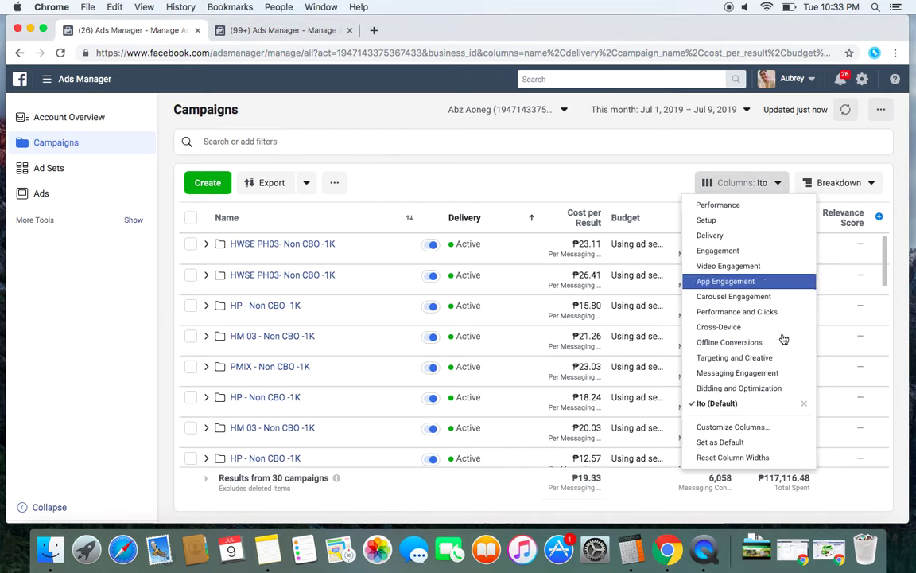
pyautogui.click(709, 406)
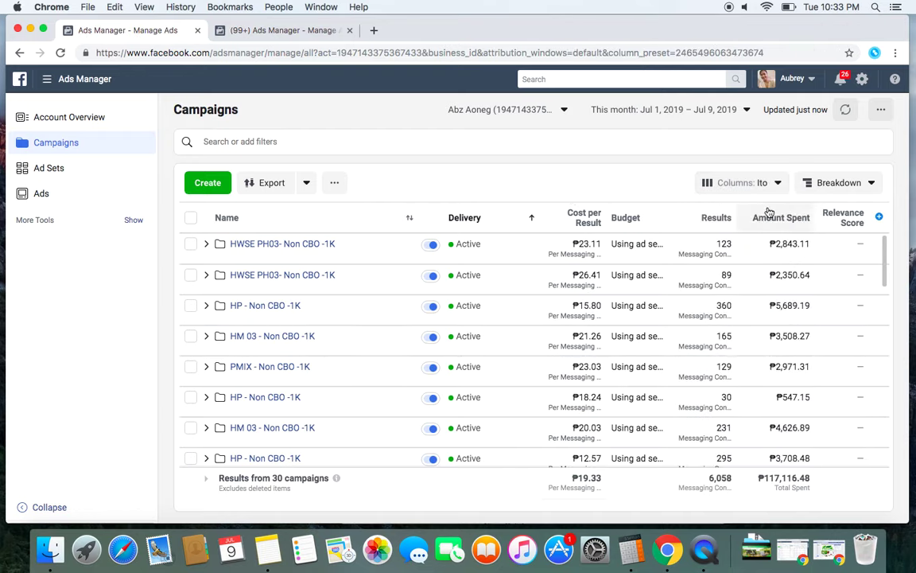
pyautogui.click(779, 183)
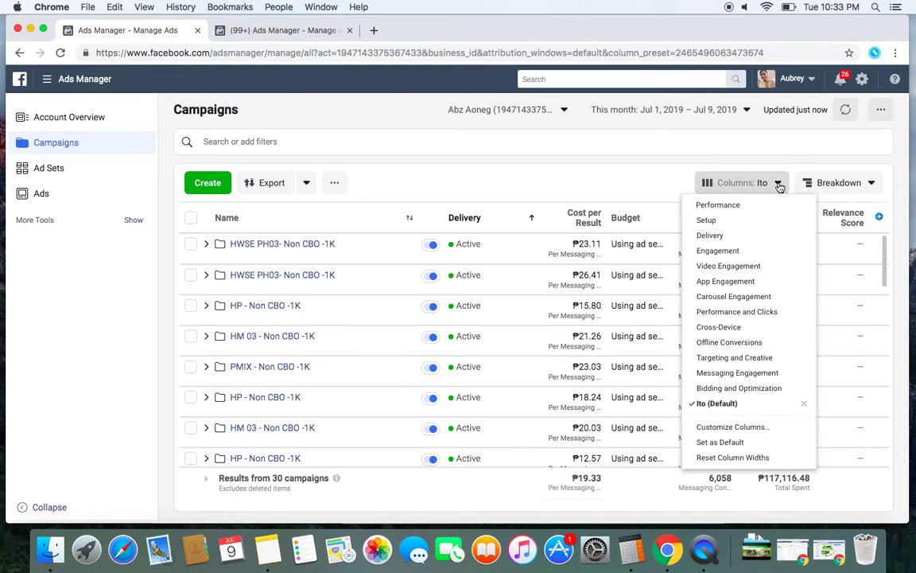
pyautogui.click(716, 442)
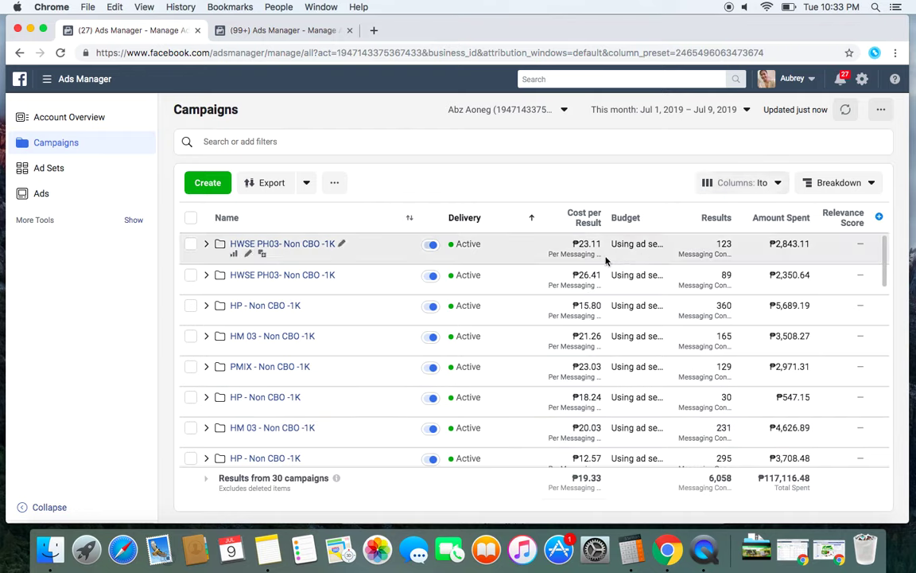
# Try the Bidding and Optimization column preset on the campaigns table and switch back to the Ito preset.
pyautogui.click(777, 183)
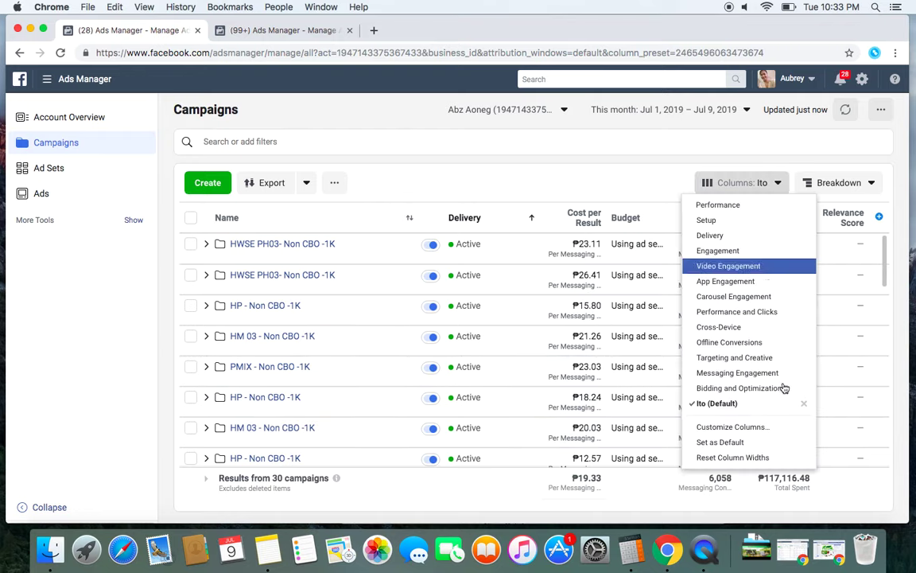
pyautogui.click(733, 388)
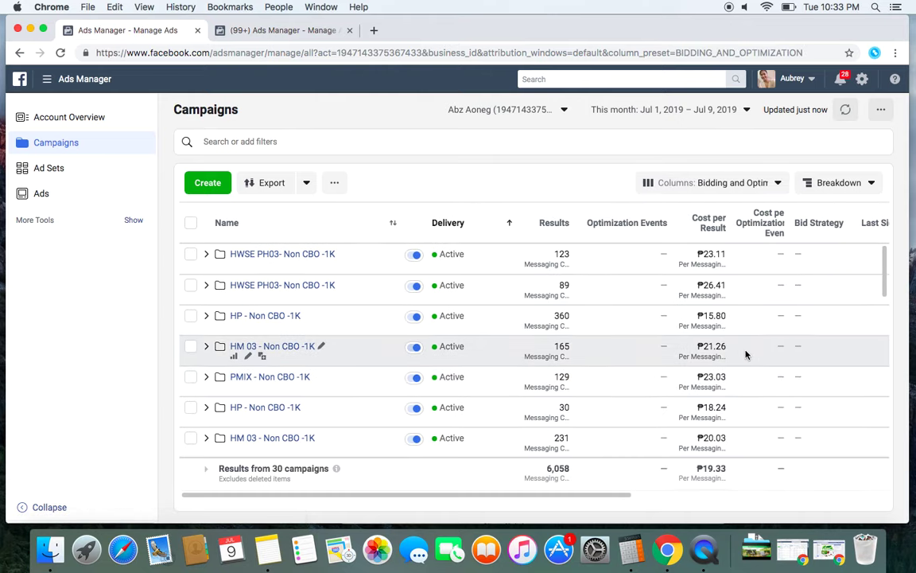
pyautogui.click(776, 185)
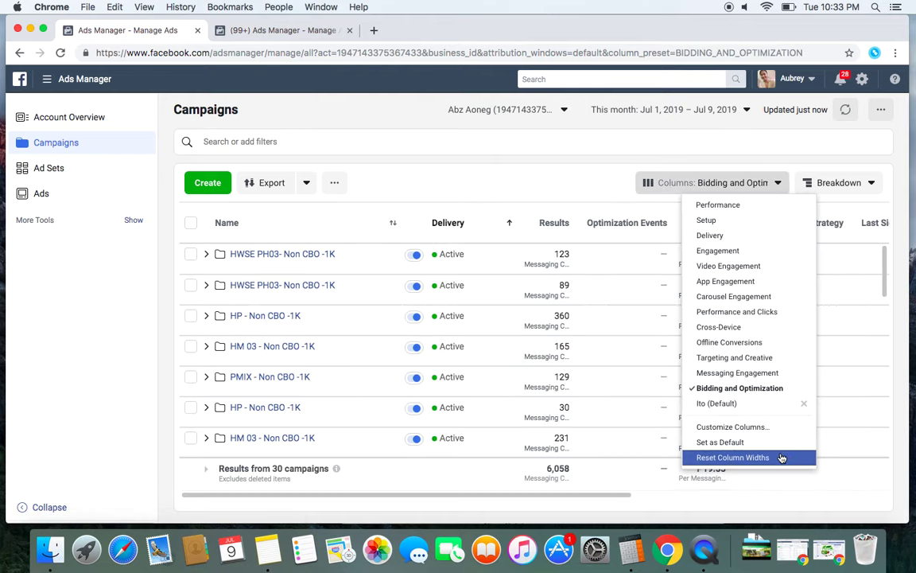
pyautogui.click(738, 406)
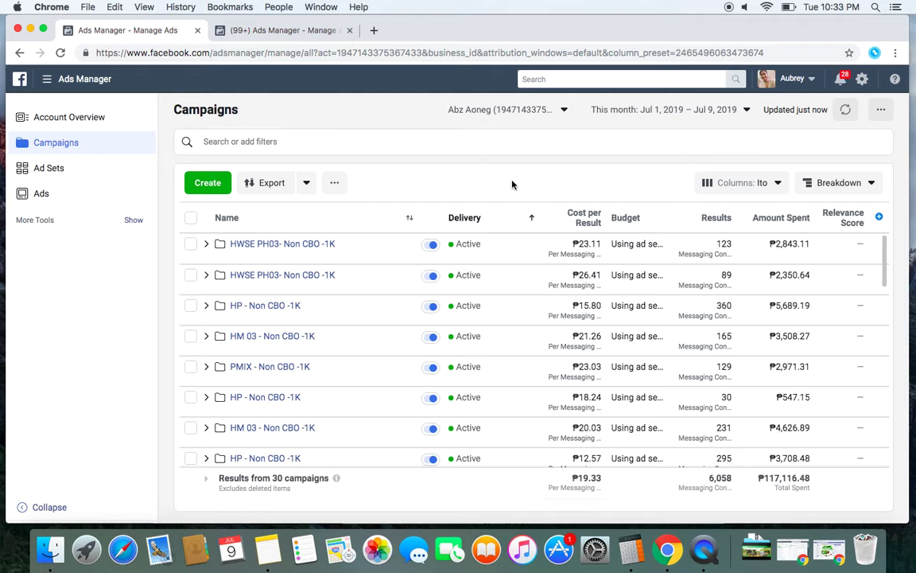
# Sort the campaigns by highest cost per result and select ad set 32 within the active Pmix - Non CBO -1K campaign.
pyautogui.moveTo(581, 216)
pyautogui.click(582, 216)
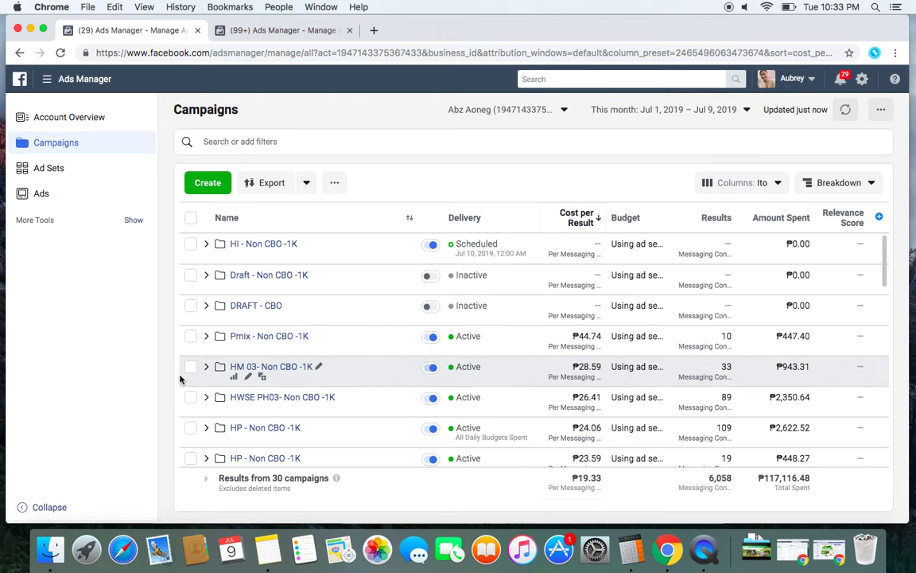
pyautogui.click(191, 337)
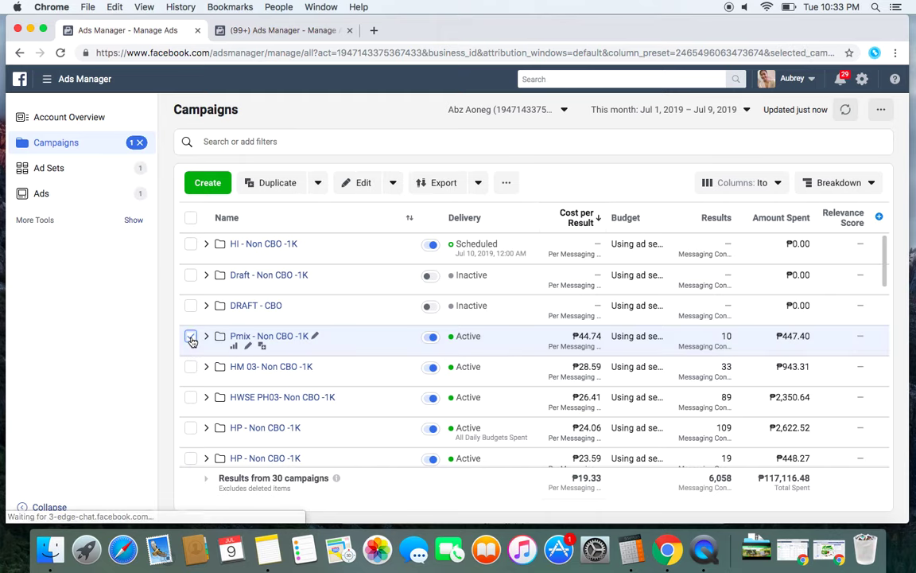
pyautogui.scroll(-1, 322, 337)
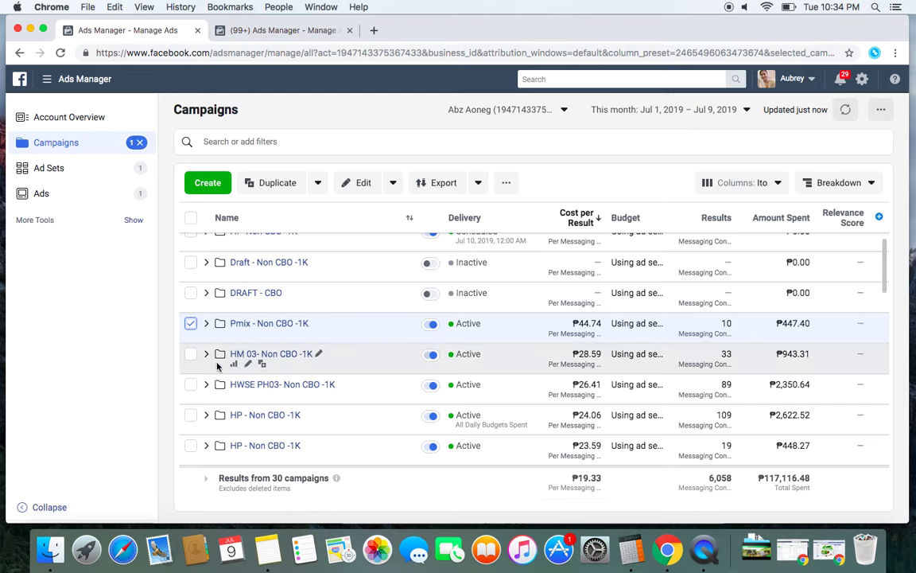
pyautogui.click(53, 170)
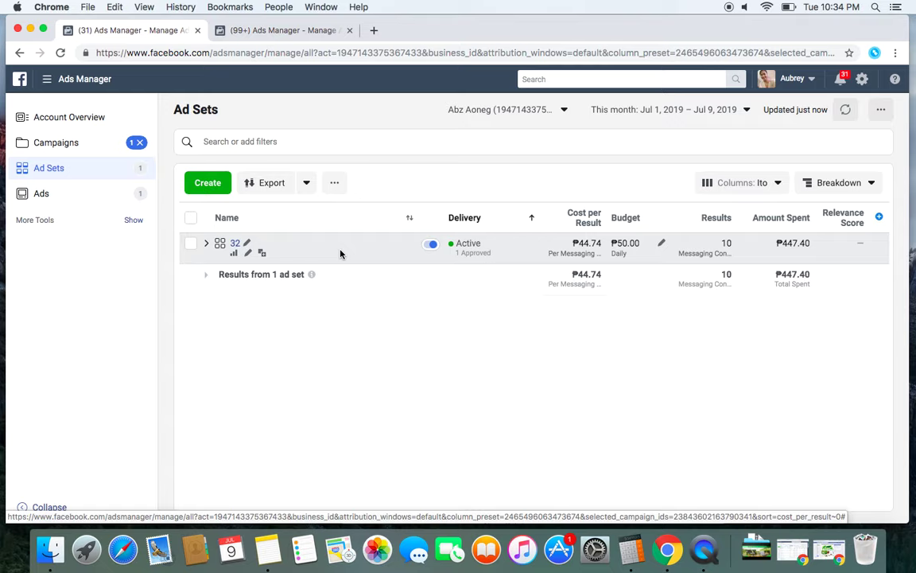
pyautogui.click(191, 245)
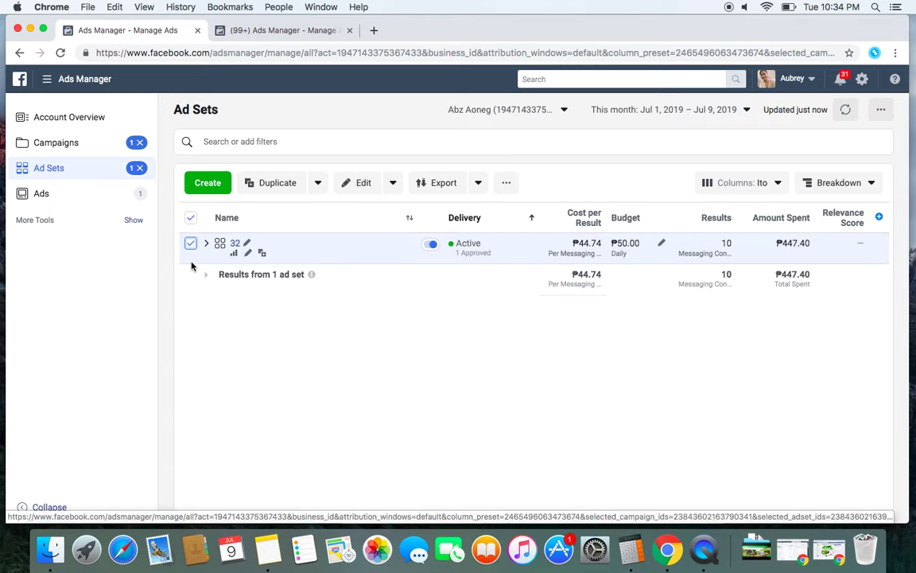
# Compare the selected ad set's results for the Today and Lifetime date ranges, ending on Today.
pyautogui.click(740, 109)
pyautogui.click(699, 180)
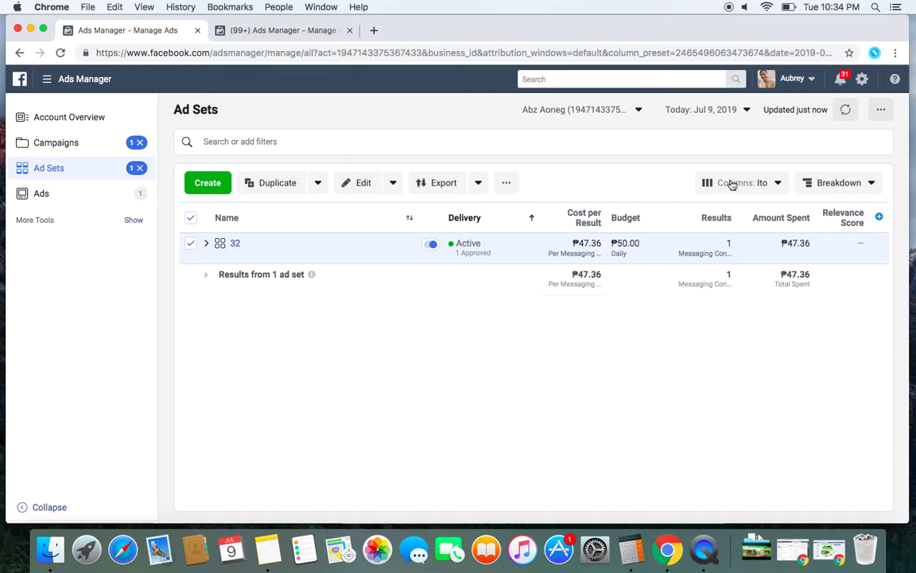
pyautogui.click(741, 111)
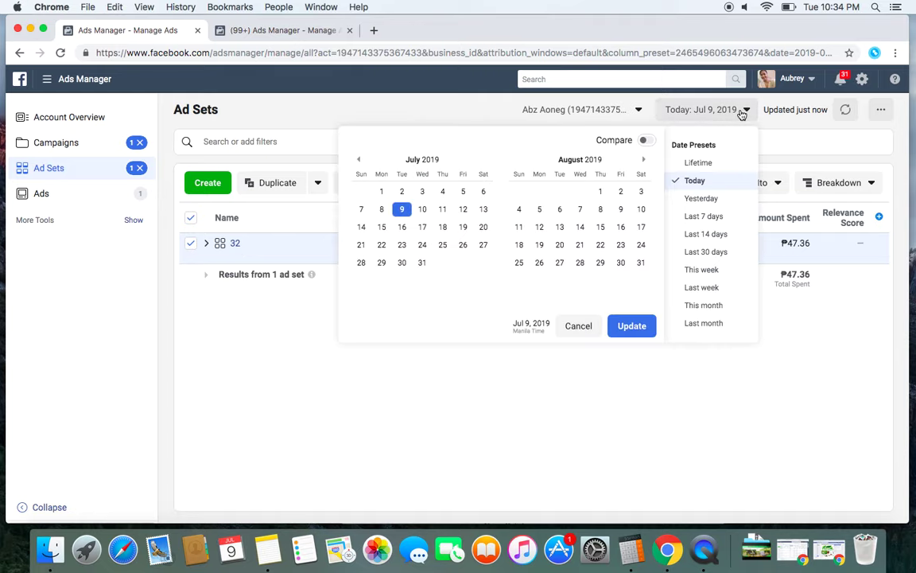
pyautogui.click(700, 163)
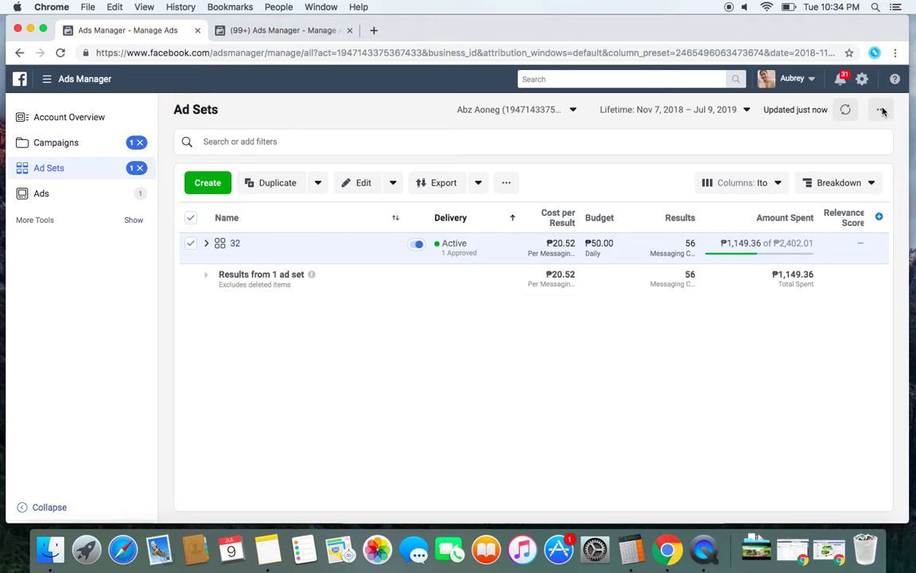
pyautogui.click(741, 109)
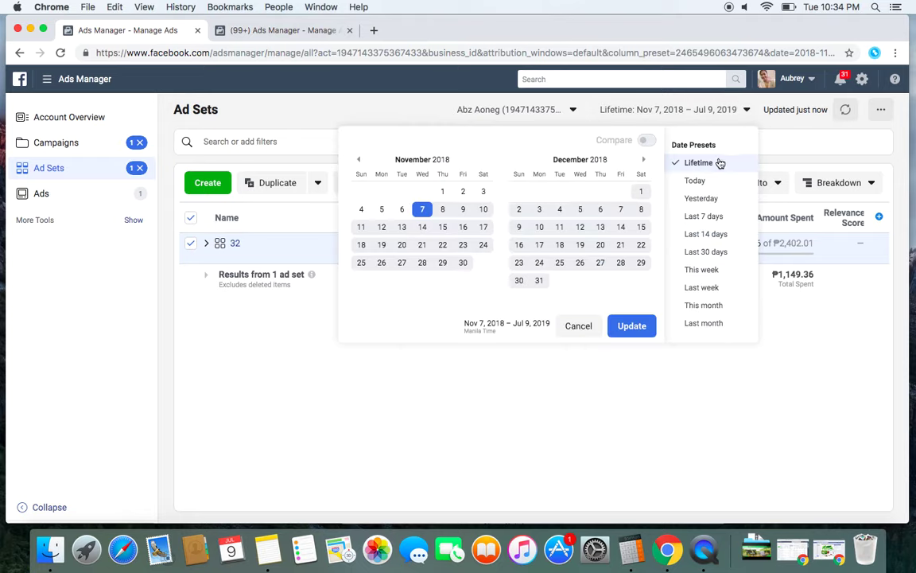
pyautogui.click(704, 181)
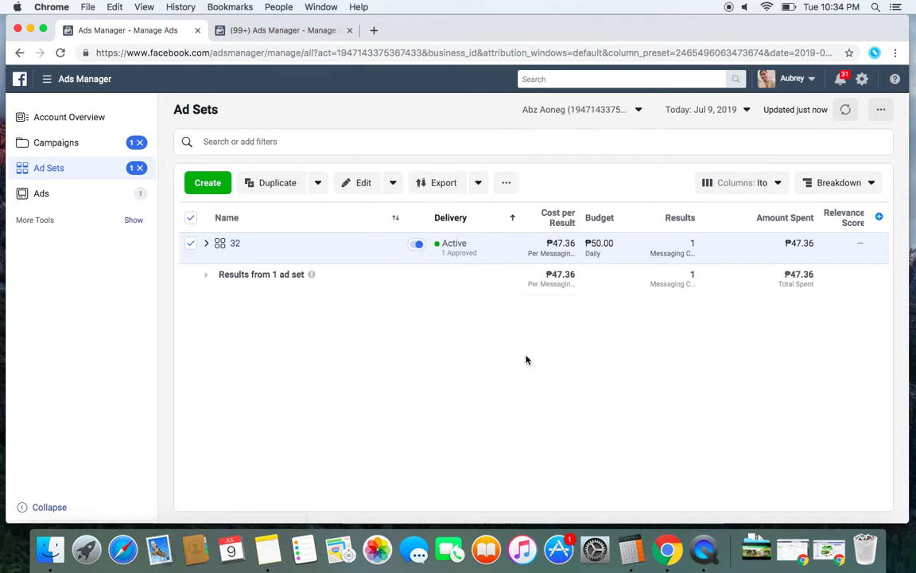
# Review the ad set's results for Yesterday and Today, and set the date range to Lifetime.
pyautogui.click(729, 108)
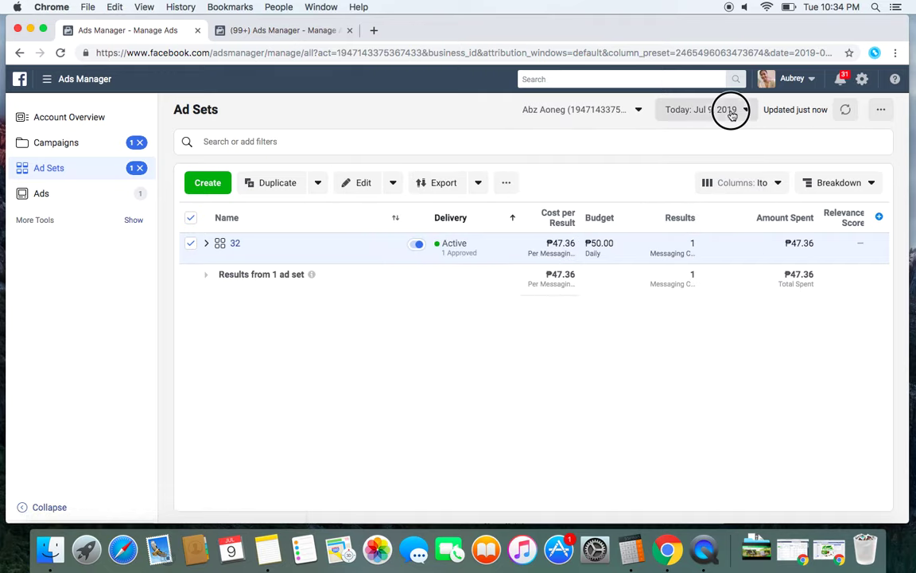
pyautogui.click(698, 199)
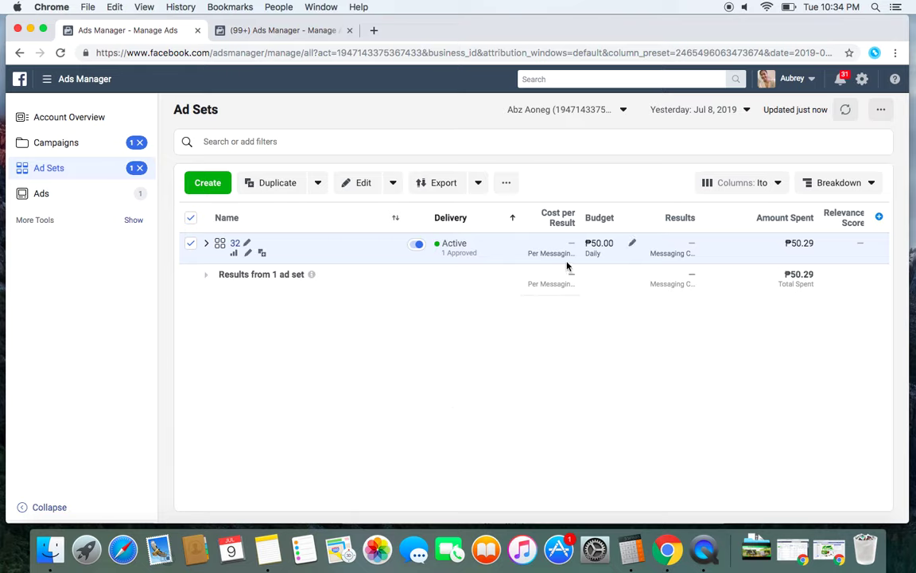
pyautogui.click(727, 110)
pyautogui.click(695, 180)
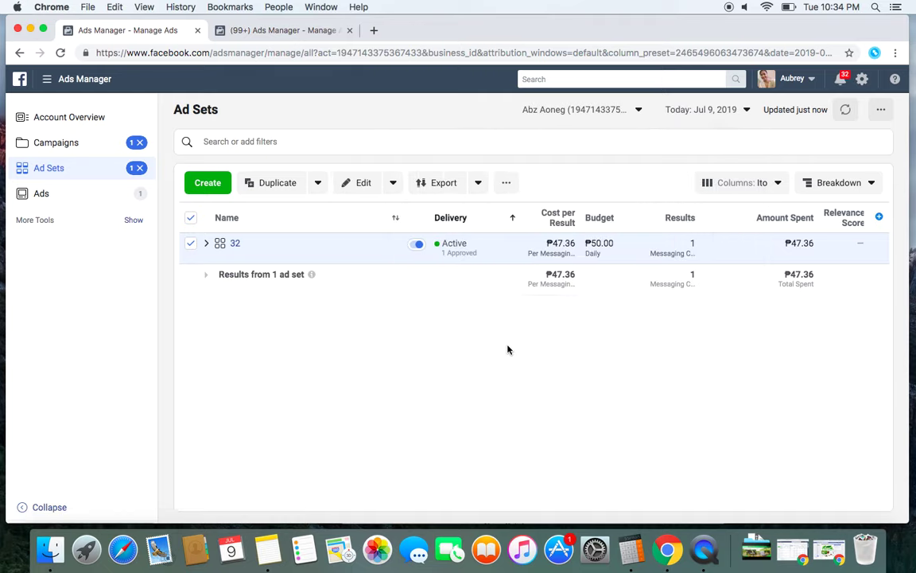
pyautogui.click(736, 108)
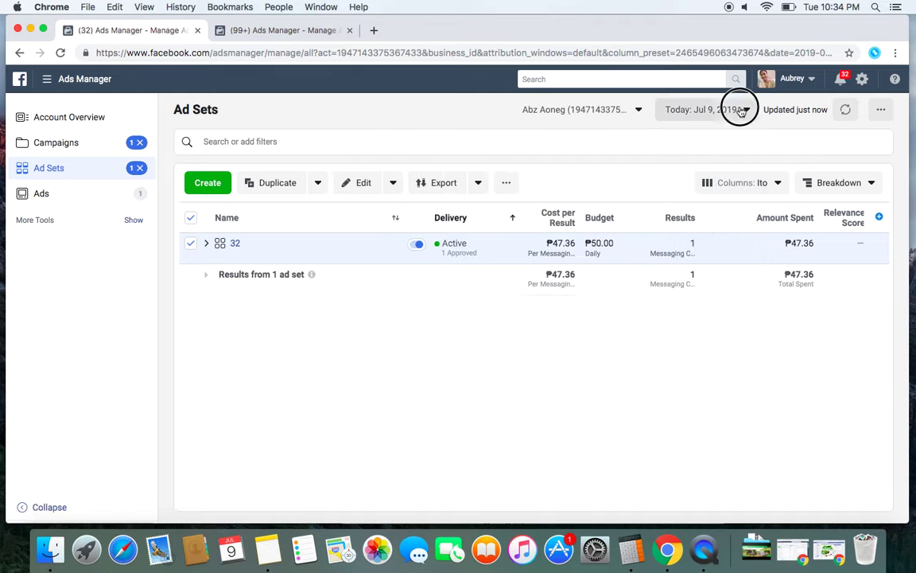
pyautogui.click(698, 162)
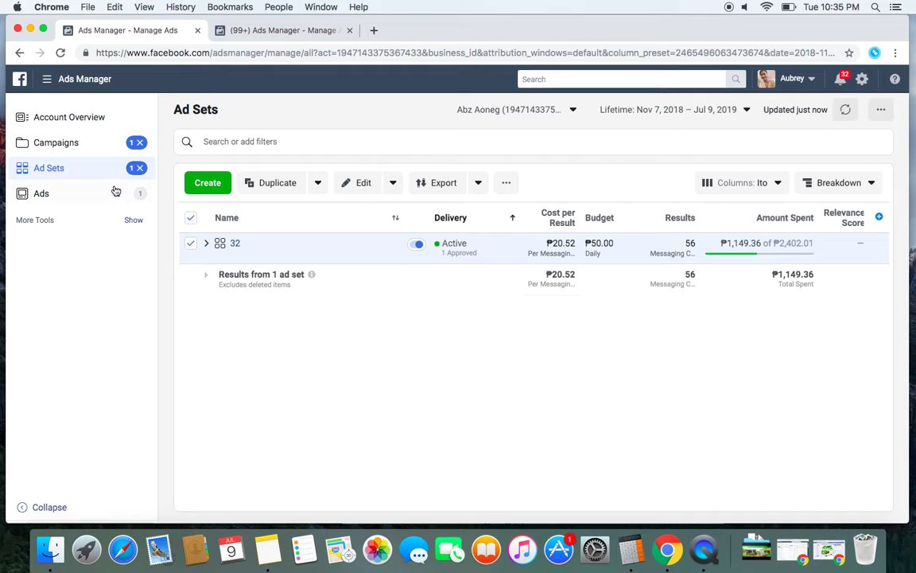
# Return to the campaigns list and delete the selected Pmix - Non CBO -1K campaign.
pyautogui.click(56, 146)
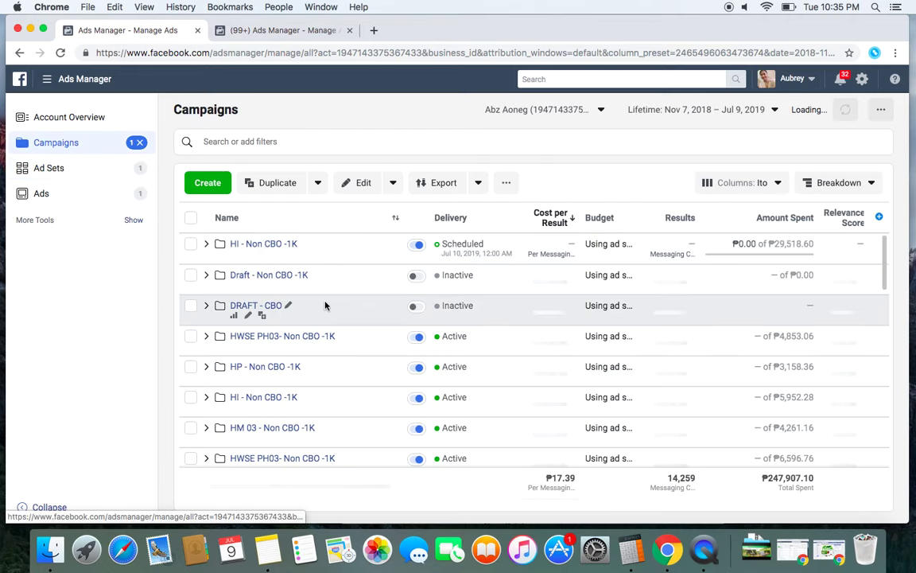
pyautogui.scroll(-5, 340, 354)
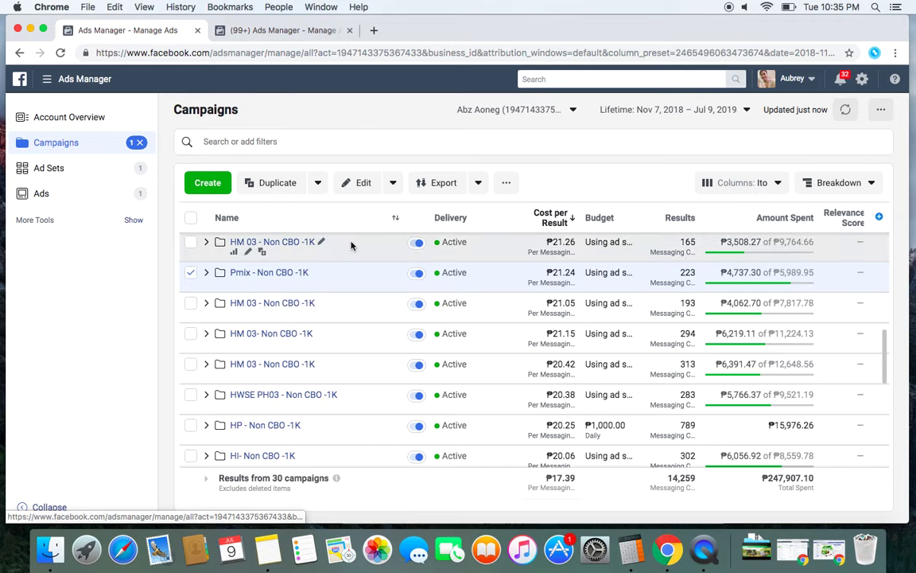
pyautogui.click(392, 184)
pyautogui.click(307, 232)
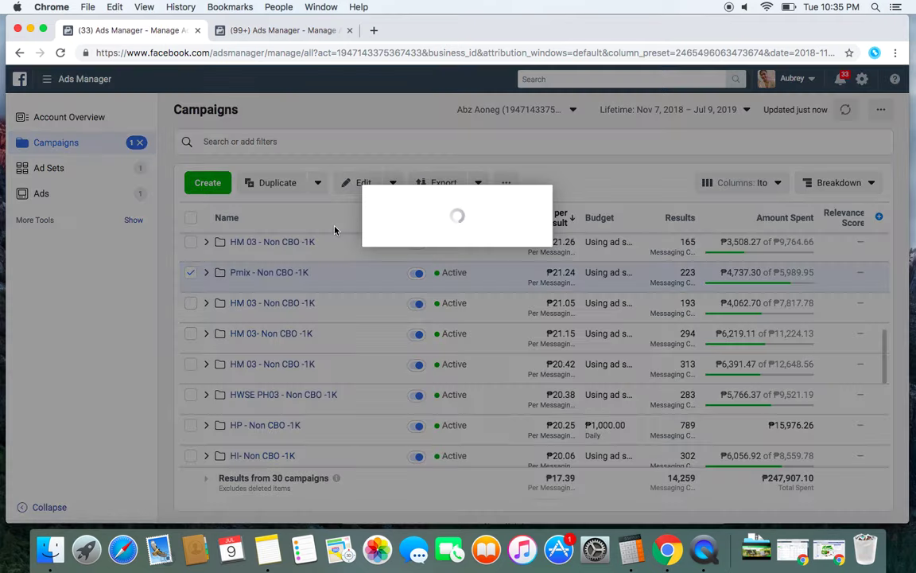
pyautogui.click(557, 272)
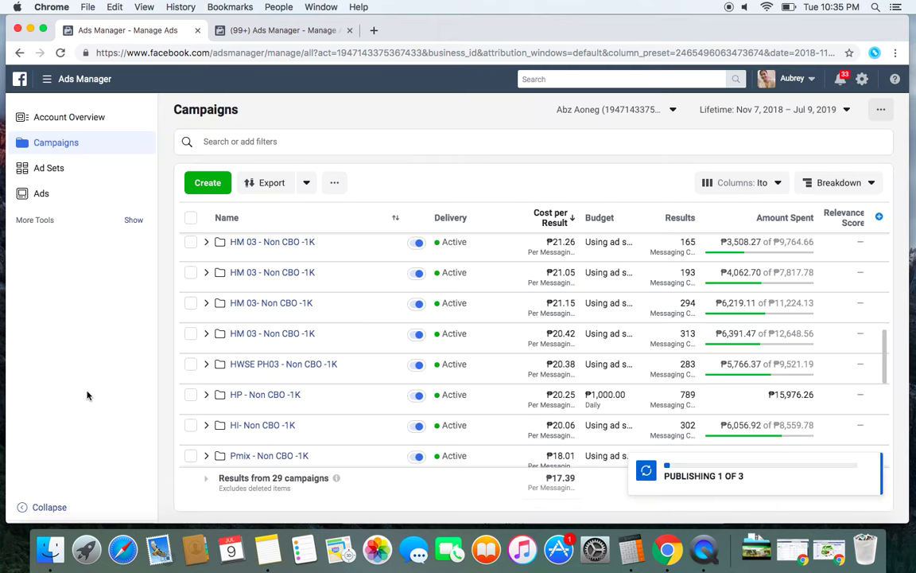
# Sort the campaigns by name in ascending order and select the four HI - Non CBO -1K campaigns.
pyautogui.scroll(10, 254, 284)
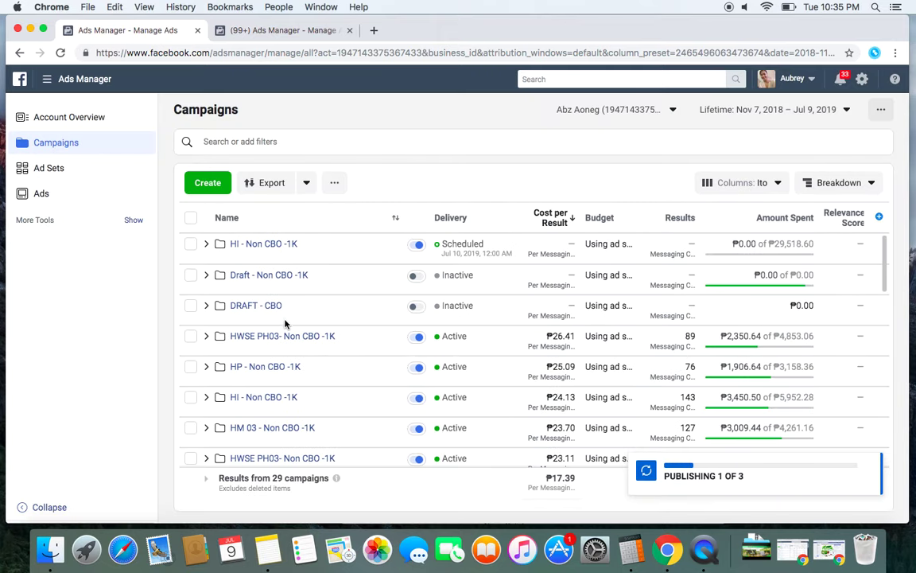
pyautogui.click(227, 219)
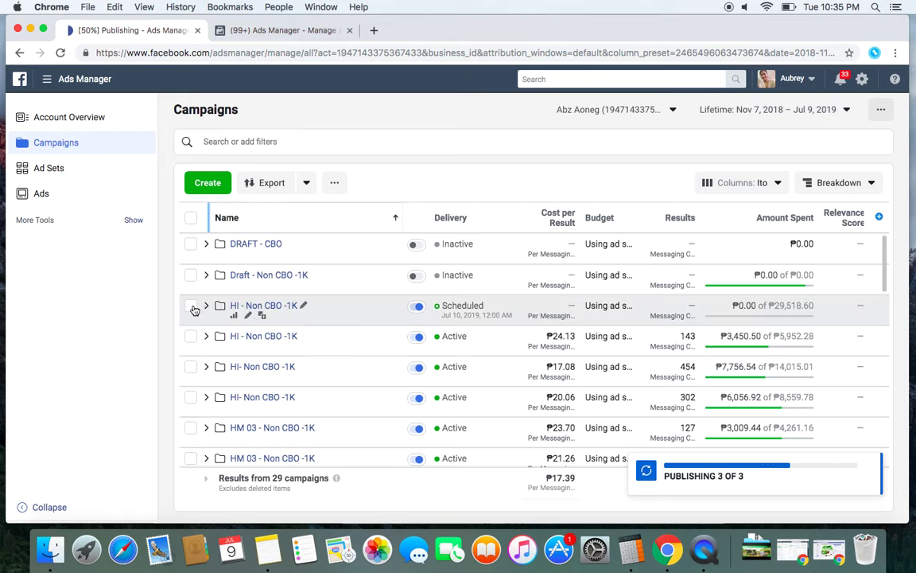
pyautogui.click(191, 306)
pyautogui.click(191, 336)
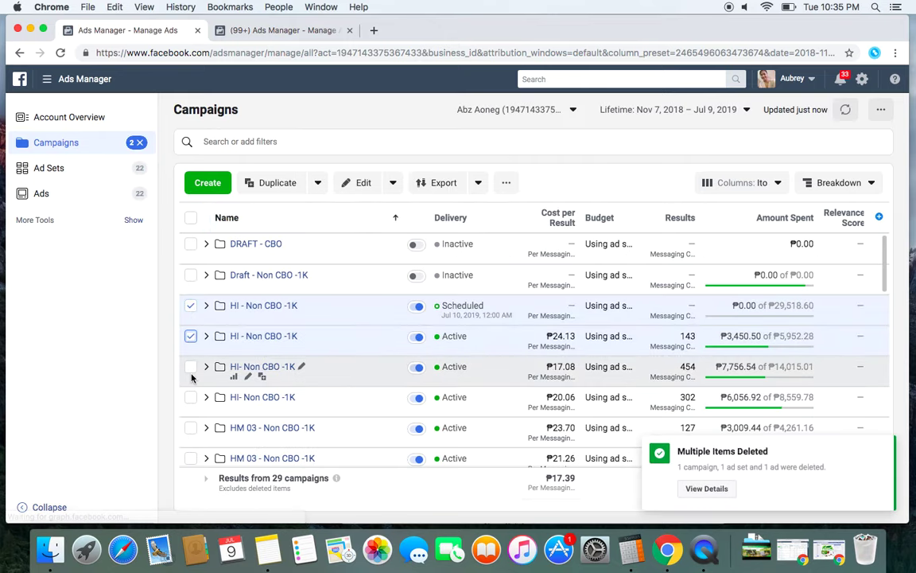
pyautogui.click(190, 367)
pyautogui.click(191, 397)
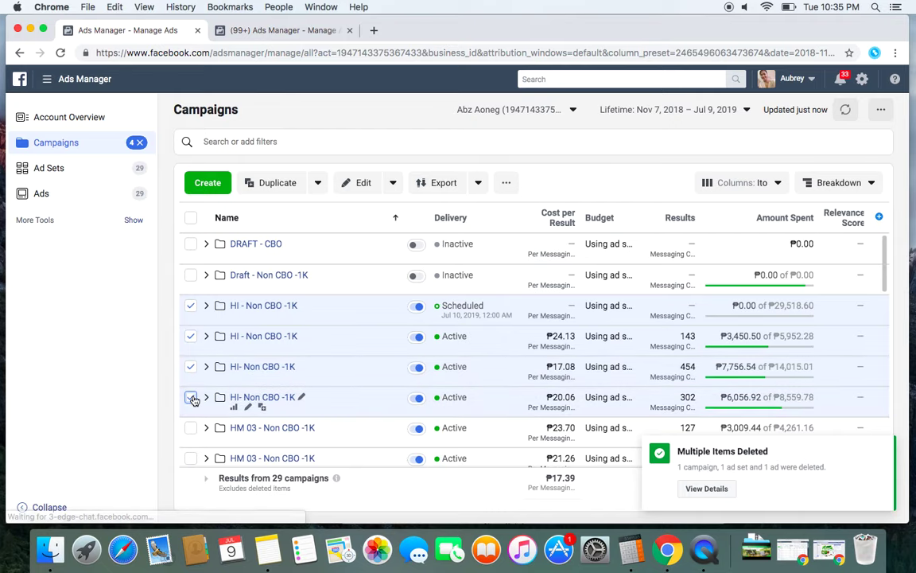
# View the selected campaigns' ad sets sorted by highest cost per result, and return to the campaigns list.
pyautogui.click(60, 170)
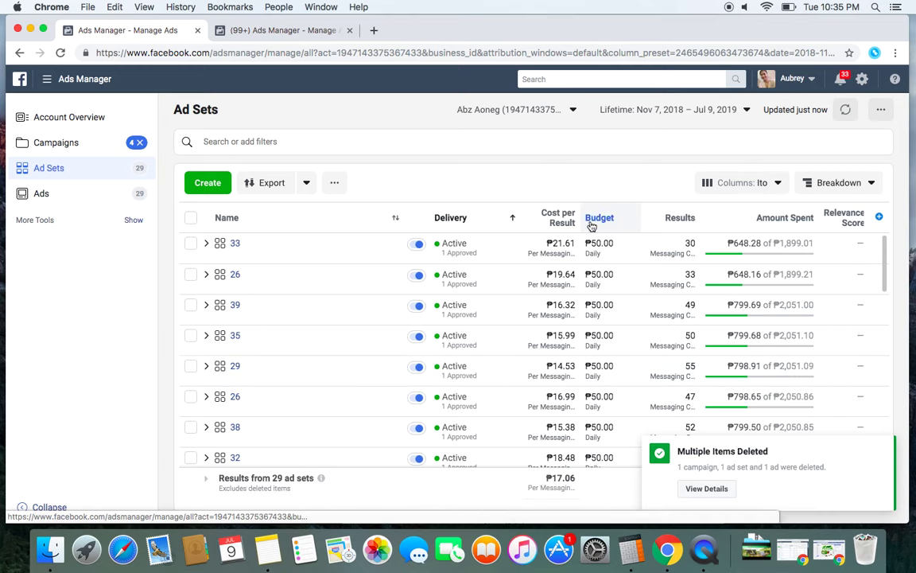
pyautogui.click(565, 218)
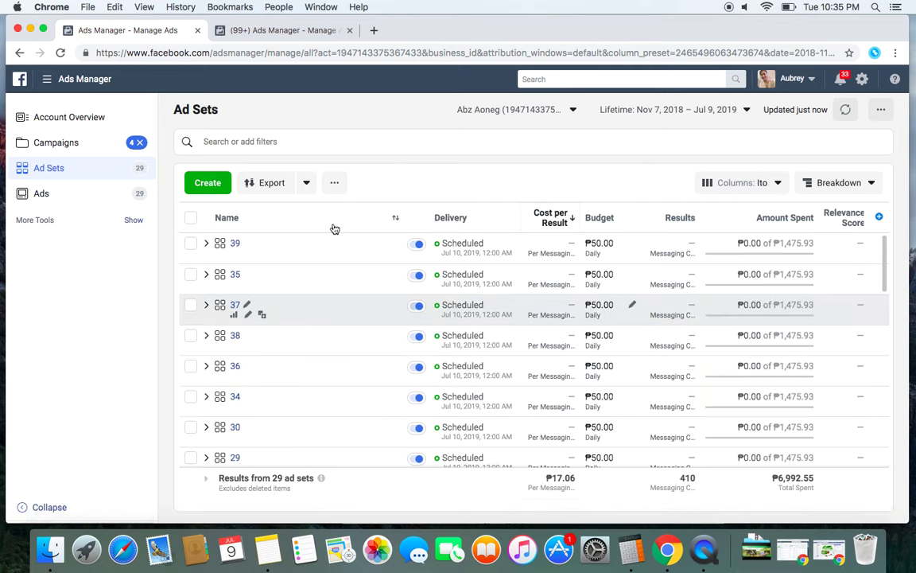
pyautogui.click(70, 143)
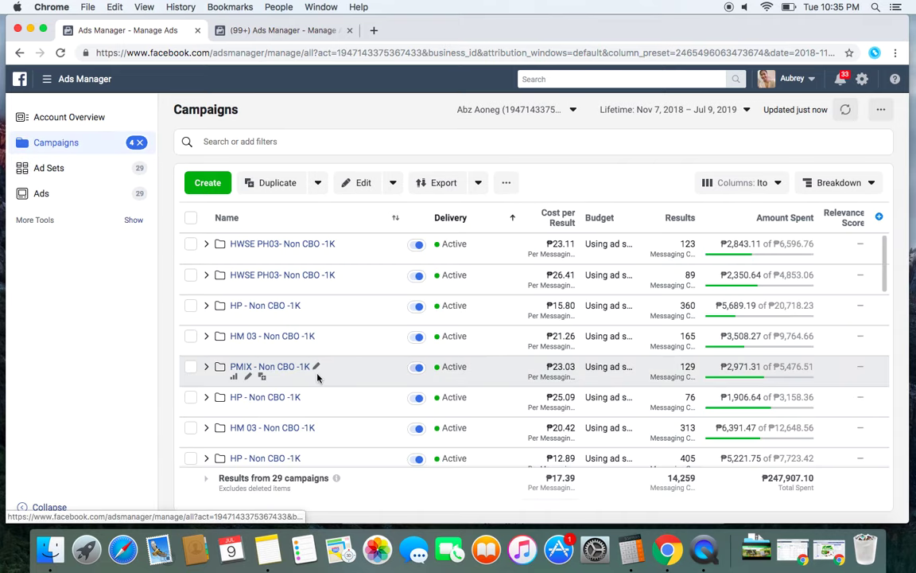
pyautogui.scroll(-8, 317, 377)
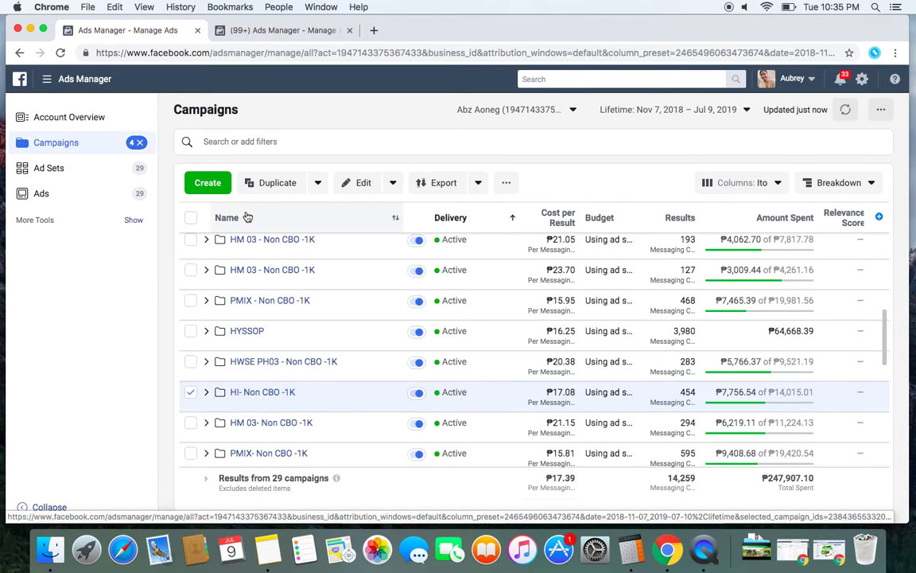
# Sort the campaigns by name, deselect the scheduled HI - Non CBO -1K campaign, and view the remaining three's ad sets by highest cost per result.
pyautogui.click(227, 217)
pyautogui.scroll(5, 278, 390)
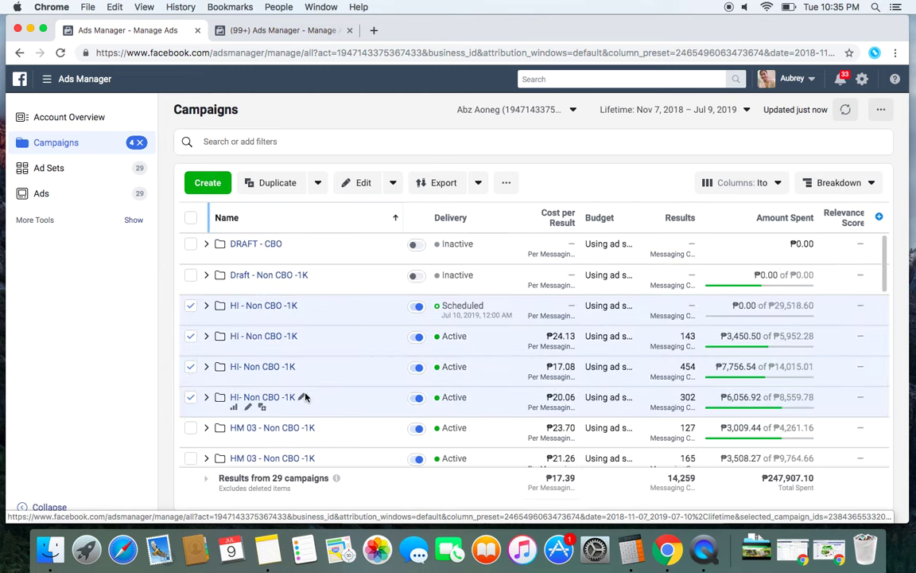
pyautogui.click(190, 306)
pyautogui.click(64, 172)
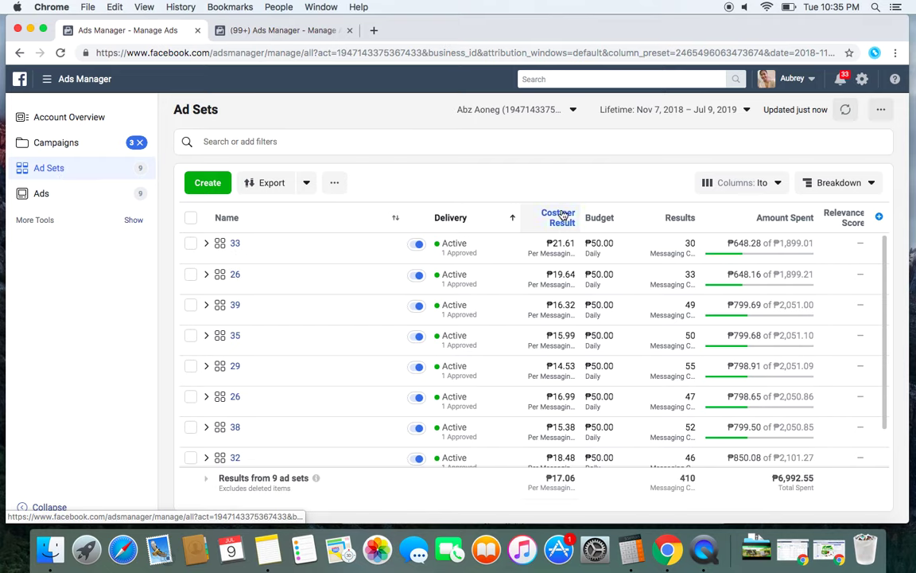
pyautogui.click(559, 221)
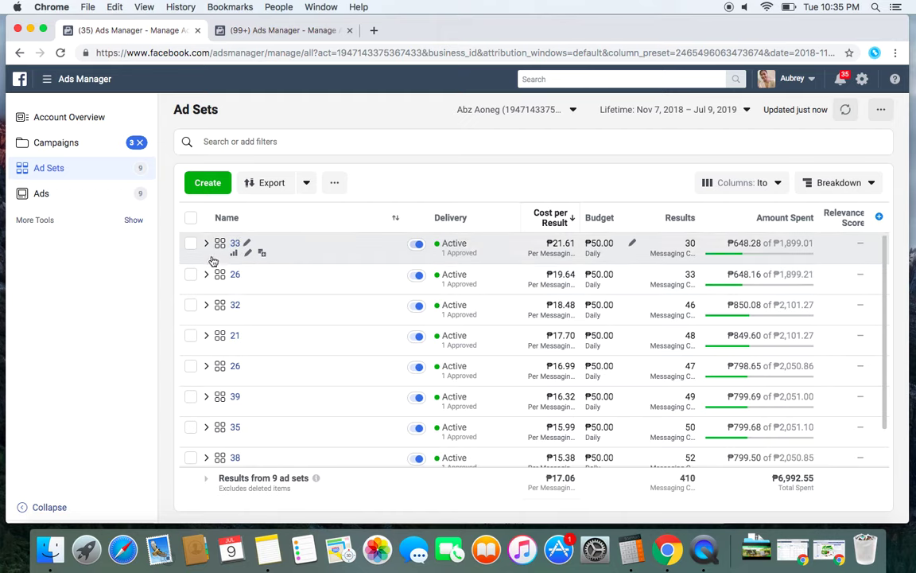
# Select ad set 33, compare its results for Today and Yesterday, and clear its selection.
pyautogui.click(190, 245)
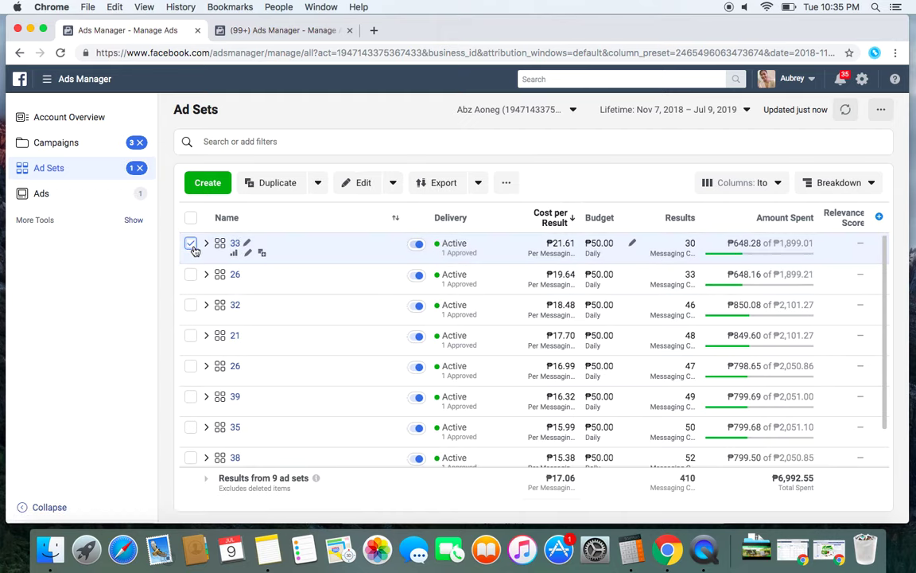
pyautogui.click(743, 109)
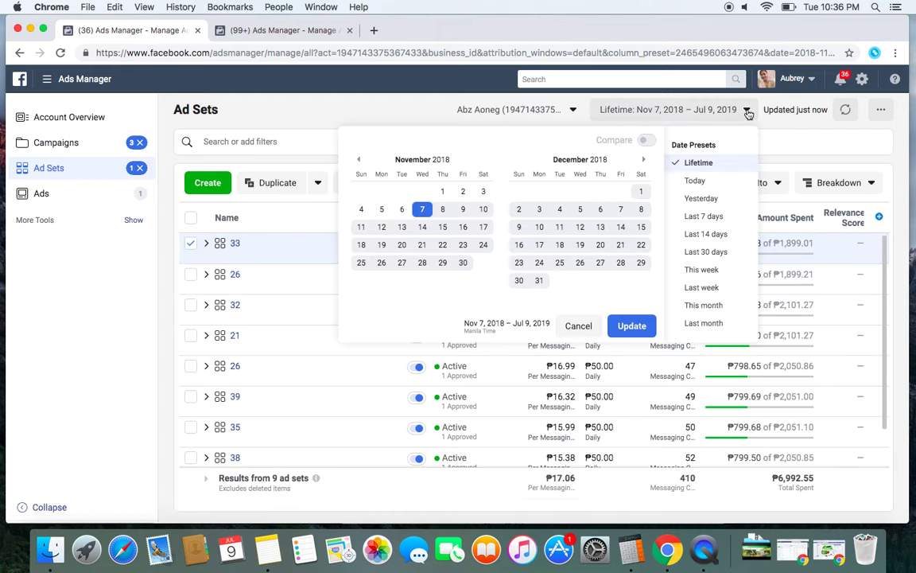
pyautogui.click(728, 176)
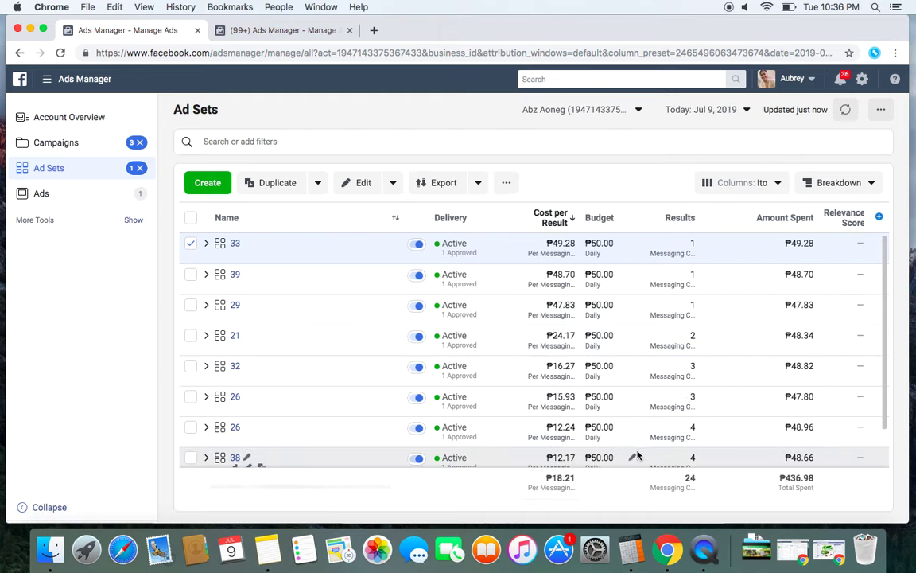
pyautogui.click(739, 116)
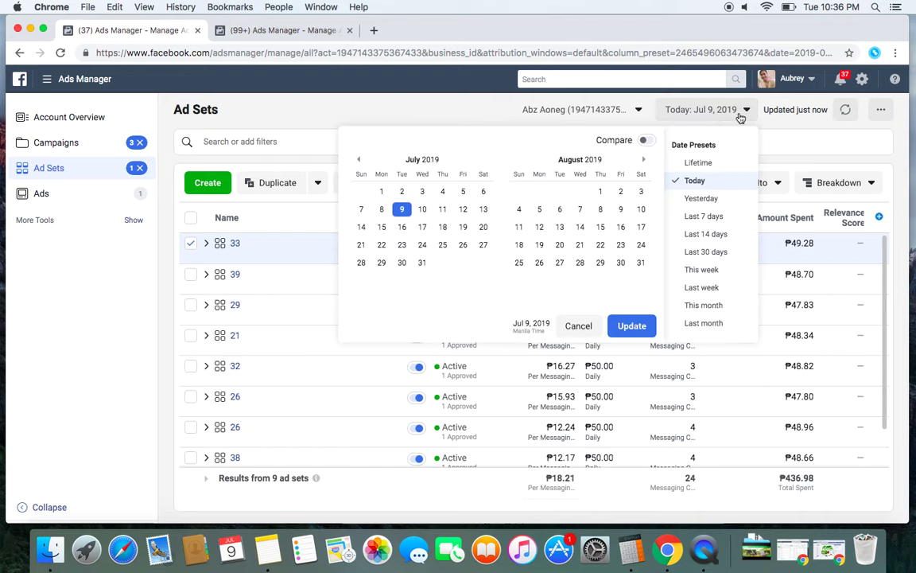
pyautogui.click(691, 198)
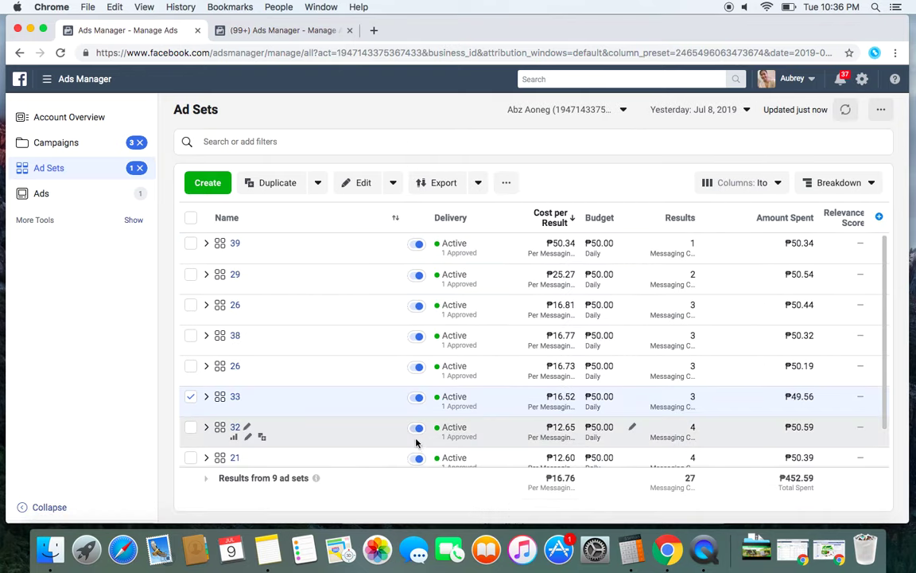
pyautogui.scroll(-1, 366, 440)
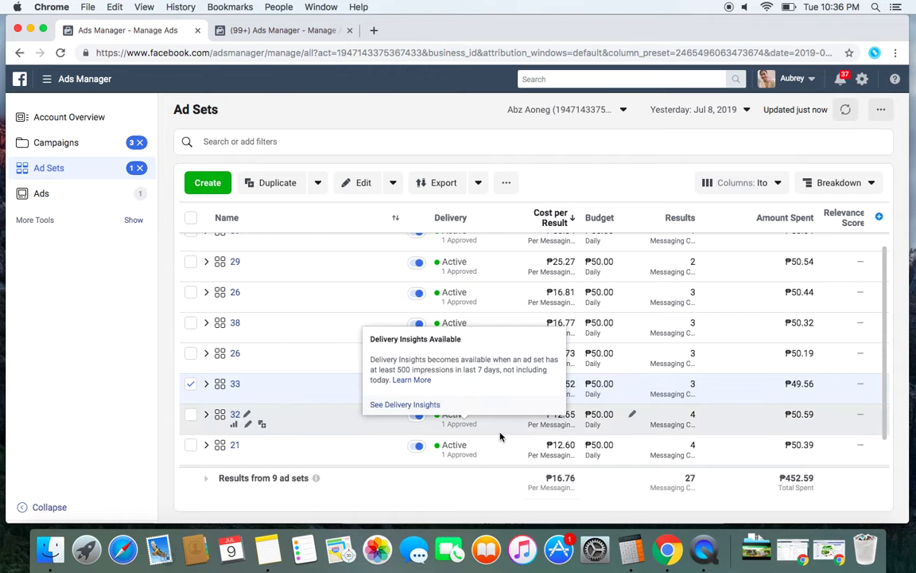
pyautogui.click(191, 385)
pyautogui.scroll(-1, 411, 373)
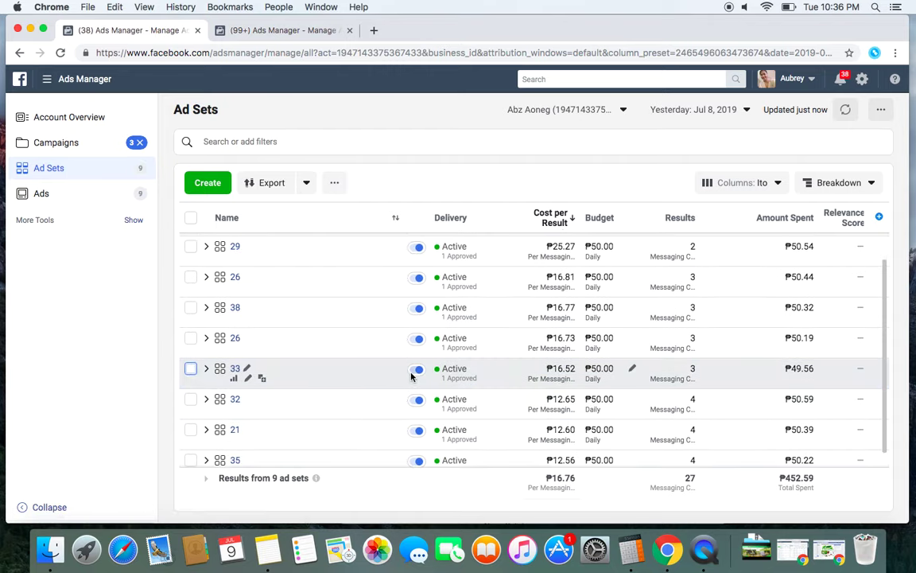
# Return to the campaigns list, sort it by name, and deselect the three active HI - Non CBO -1K campaigns.
pyautogui.click(58, 141)
pyautogui.scroll(-3, 303, 380)
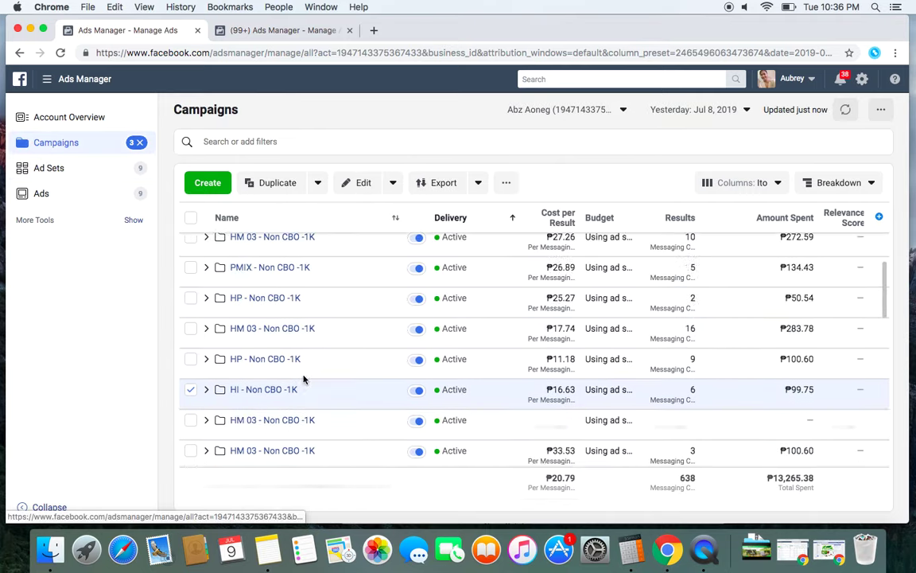
pyautogui.click(222, 217)
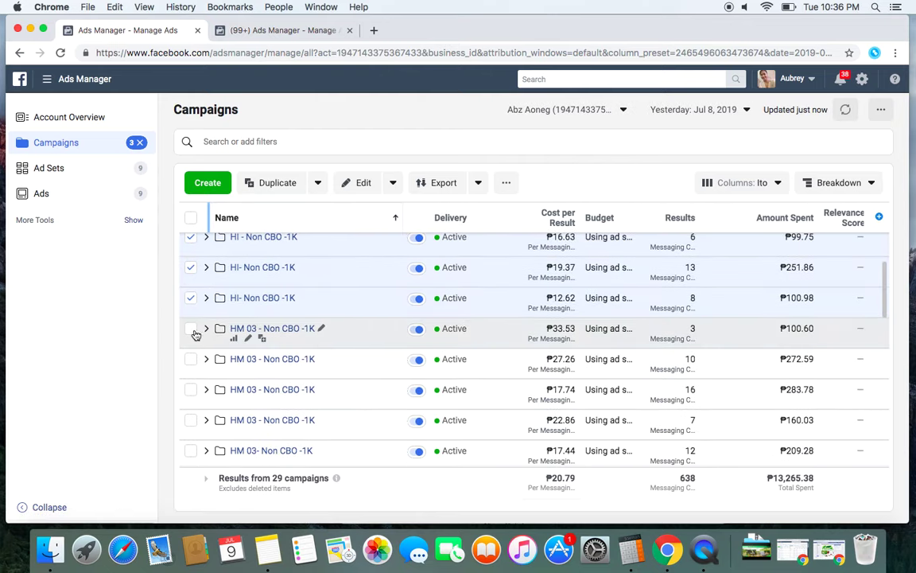
pyautogui.scroll(1, 191, 330)
pyautogui.click(192, 265)
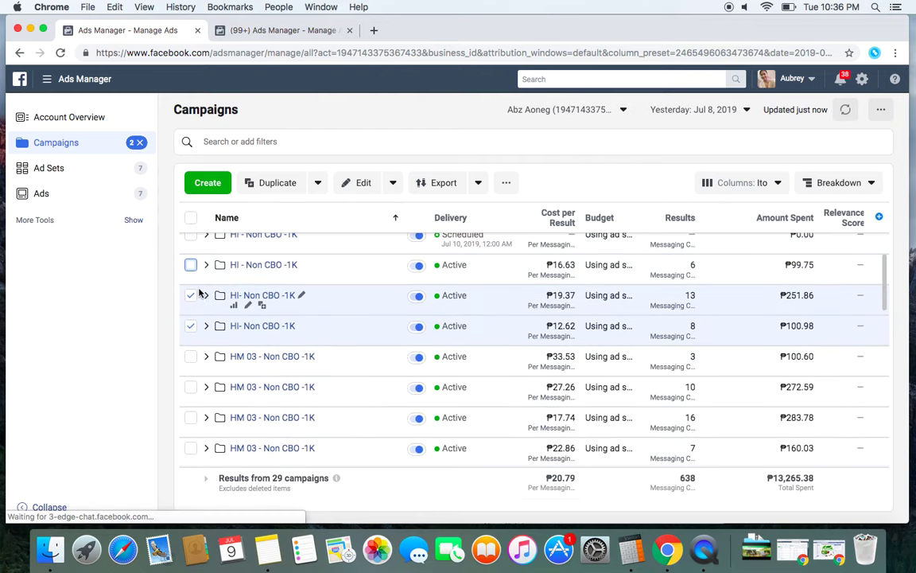
pyautogui.click(192, 298)
pyautogui.click(191, 326)
# Select the six HM 03 - Non CBO -1K campaigns and view their ad sets sorted by highest cost per result.
pyautogui.click(190, 358)
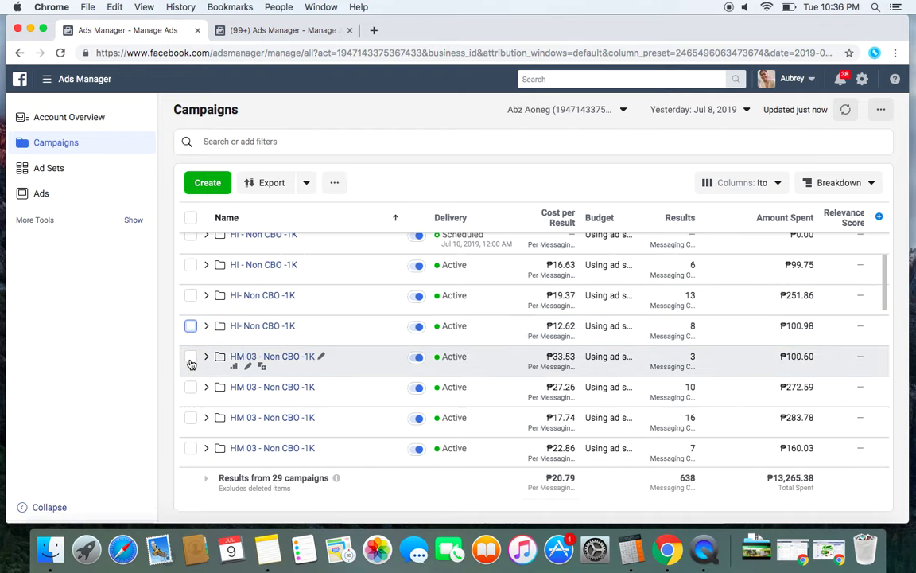
pyautogui.click(191, 387)
pyautogui.click(191, 418)
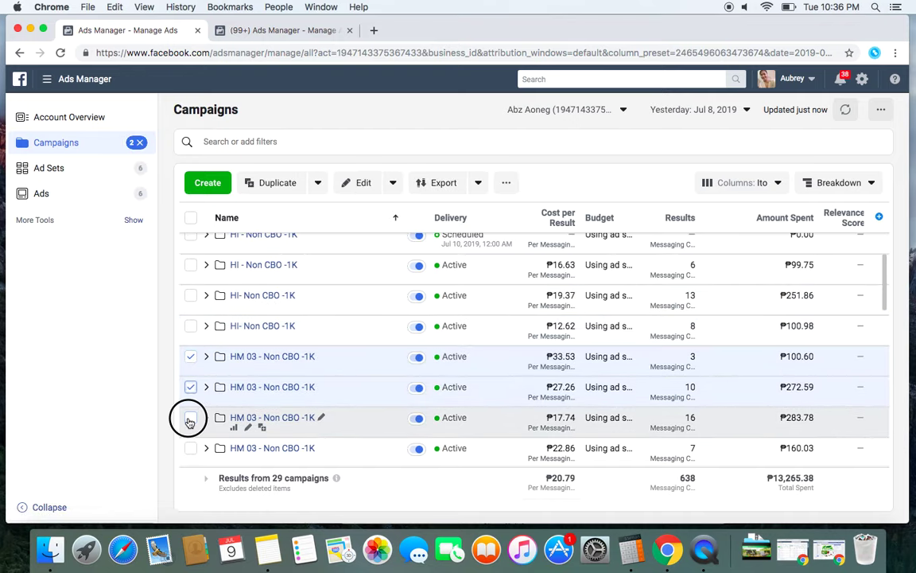
pyautogui.scroll(-2, 253, 425)
pyautogui.click(192, 407)
pyautogui.scroll(-2, 354, 391)
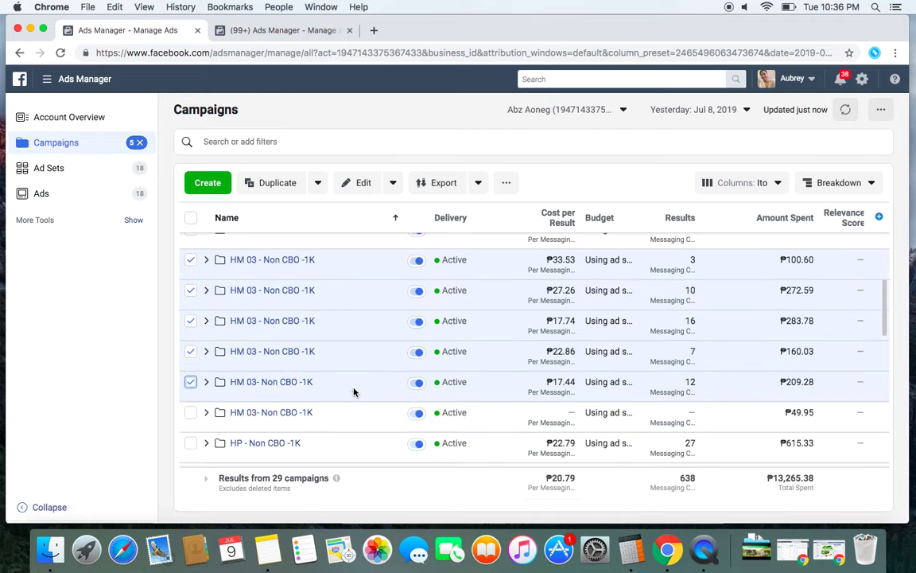
pyautogui.click(191, 412)
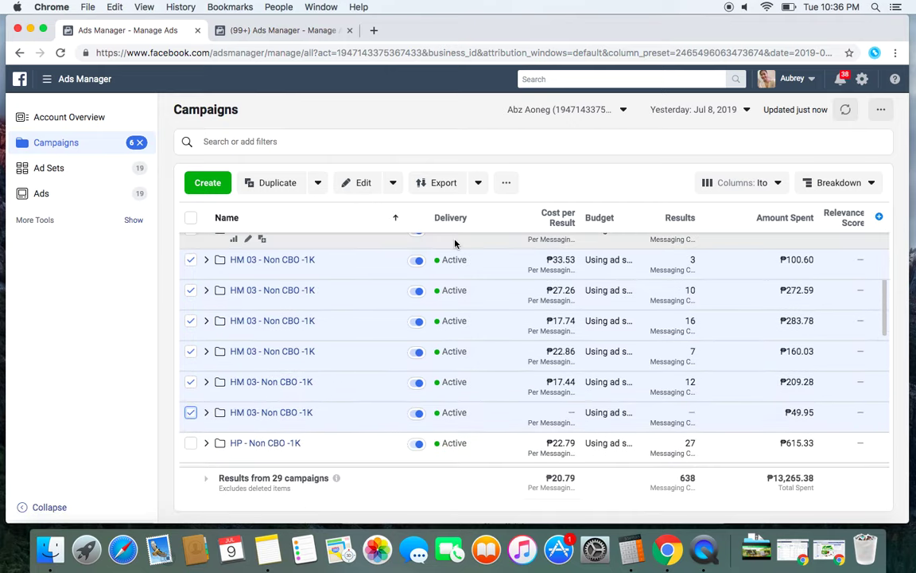
pyautogui.click(49, 168)
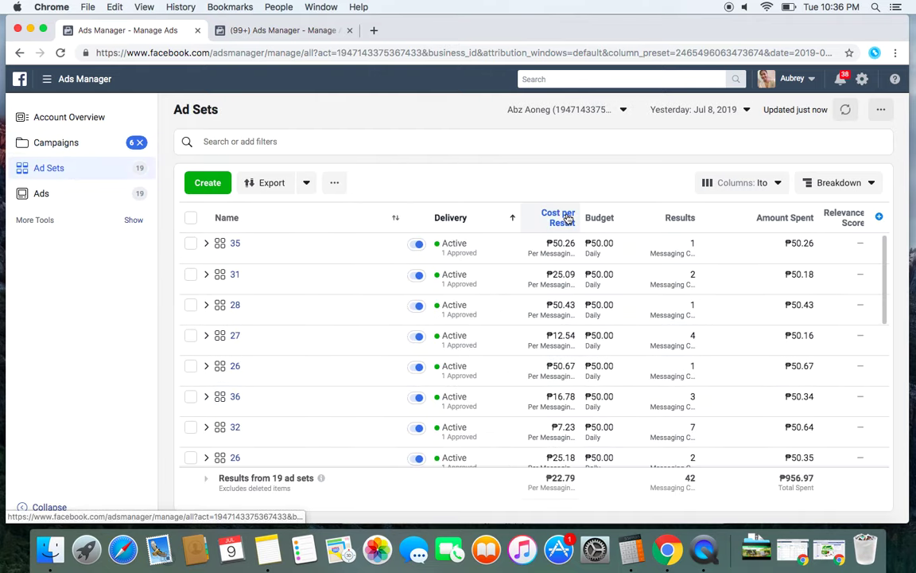
pyautogui.click(568, 219)
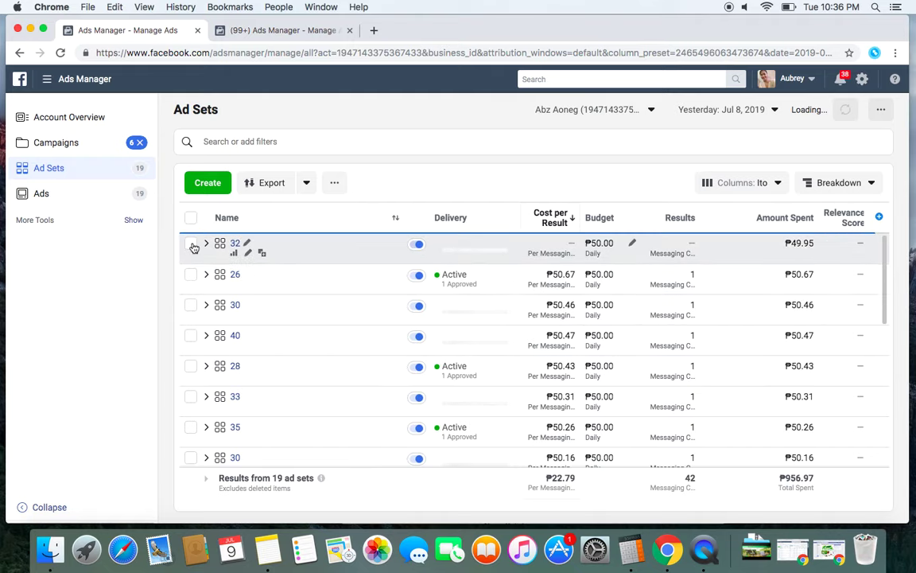
# Select ad set 32 without results and the seven ad sets costing over ₱50 per result: 26, 30, 40, 28, 33, 35 and 30.
pyautogui.click(192, 245)
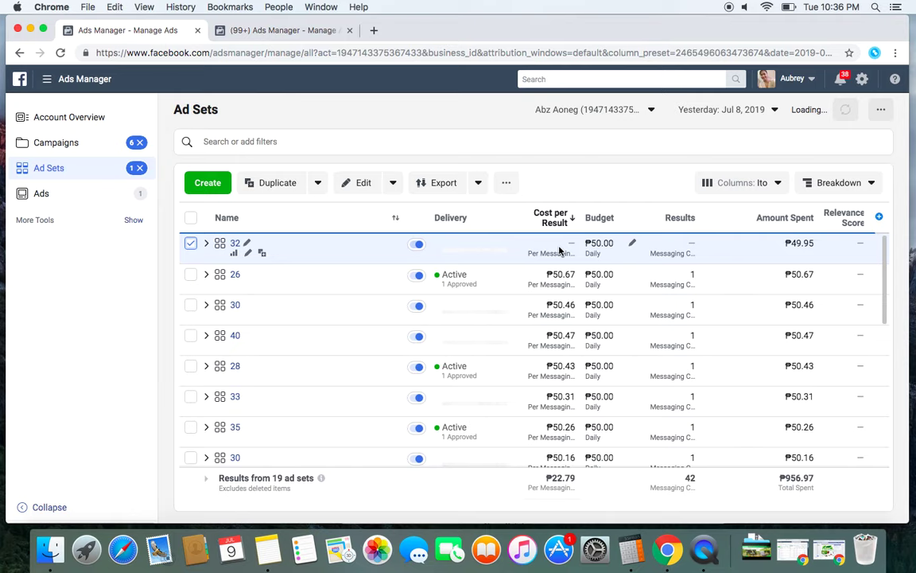
pyautogui.click(191, 274)
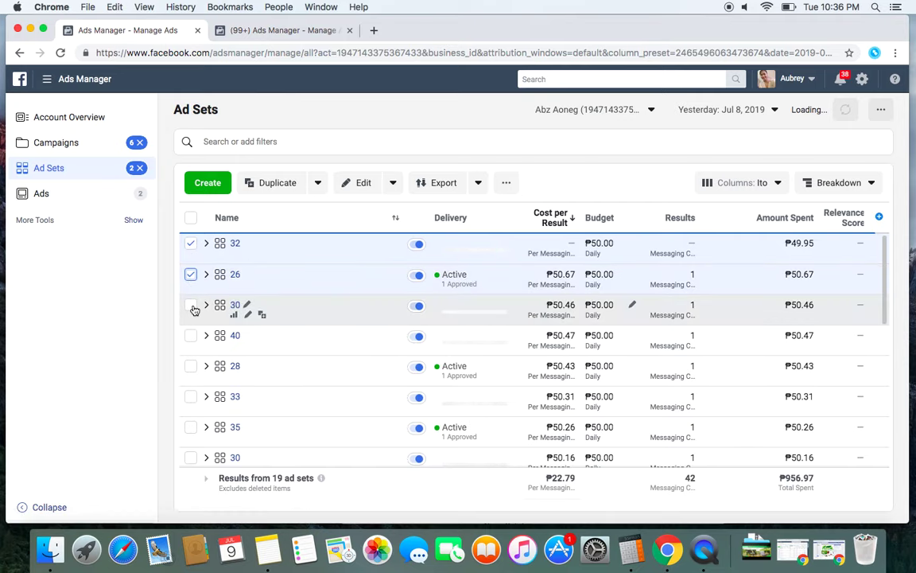
pyautogui.click(191, 305)
pyautogui.click(191, 335)
pyautogui.scroll(-2, 354, 354)
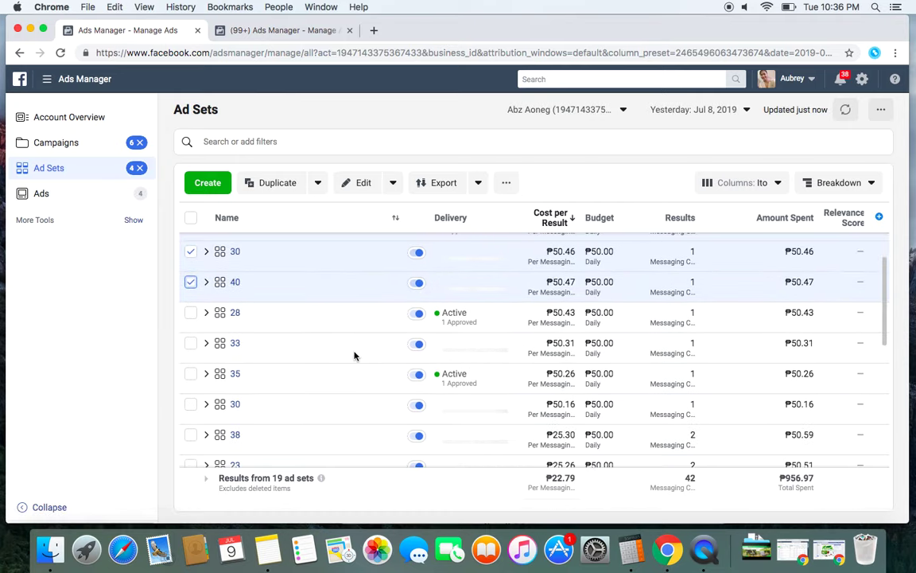
pyautogui.click(191, 309)
pyautogui.click(191, 340)
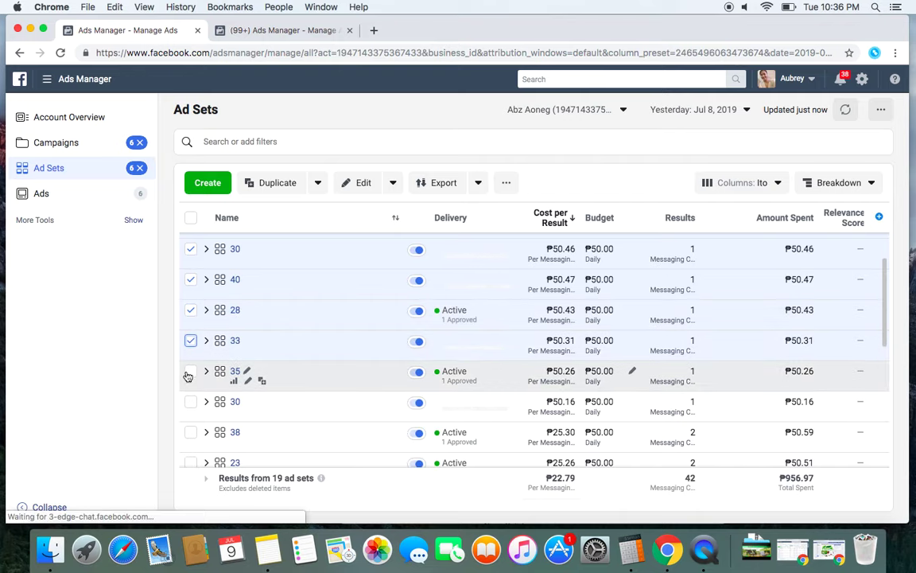
pyautogui.click(191, 371)
pyautogui.click(190, 403)
# Add the five ad sets costing about ₱25 per result to the selection: 38, 23, 40, 26 and 31.
pyautogui.scroll(-3, 382, 373)
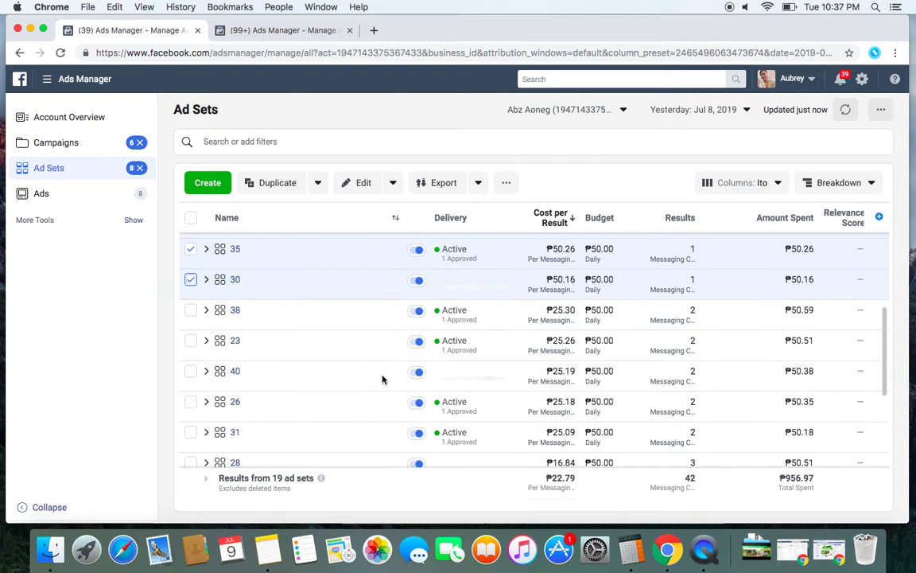
pyautogui.click(191, 312)
pyautogui.click(190, 341)
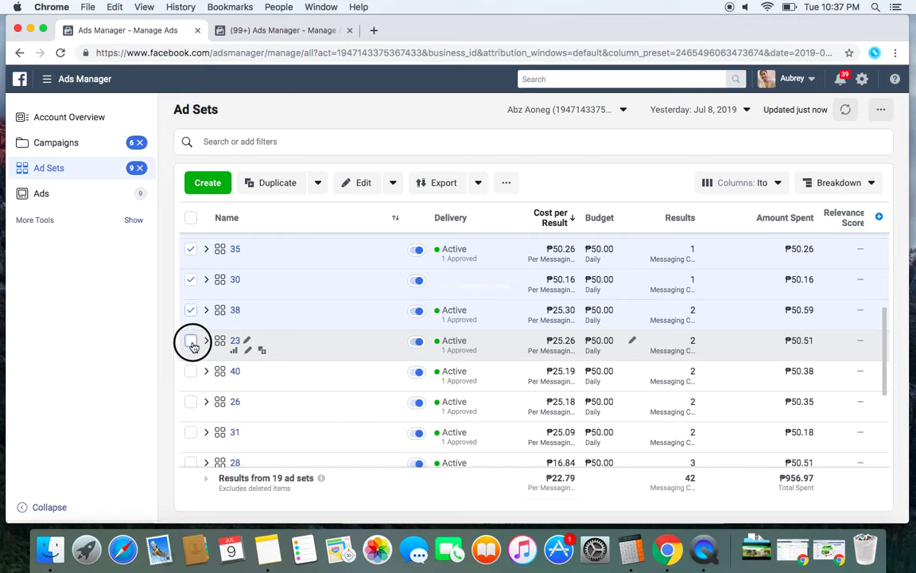
pyautogui.click(191, 372)
pyautogui.click(191, 403)
pyautogui.scroll(-3, 354, 389)
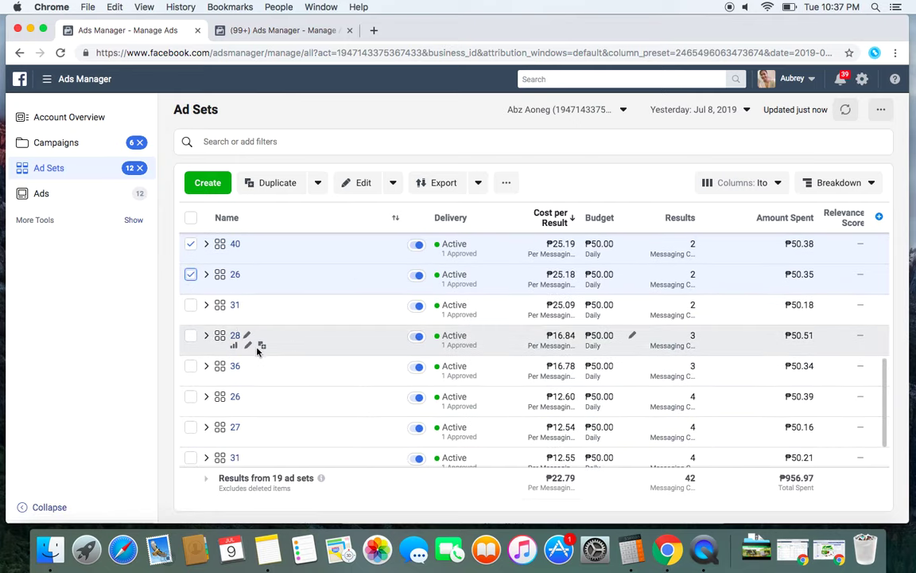
pyautogui.click(191, 310)
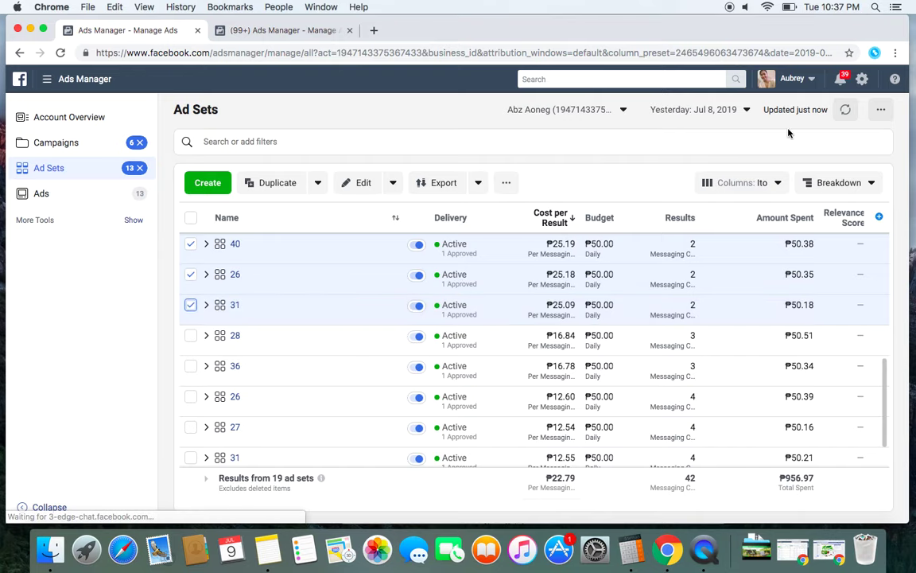
# Set the date range to Today and deselect the ad sets costing under ₱17 per result: 31, 33, 40 and 32.
pyautogui.click(741, 113)
pyautogui.click(705, 179)
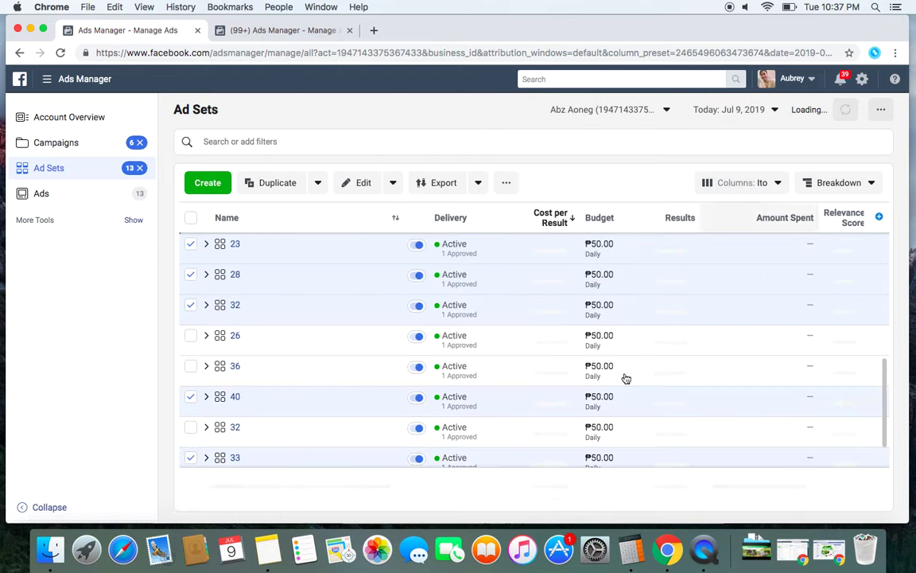
pyautogui.scroll(-2, 346, 367)
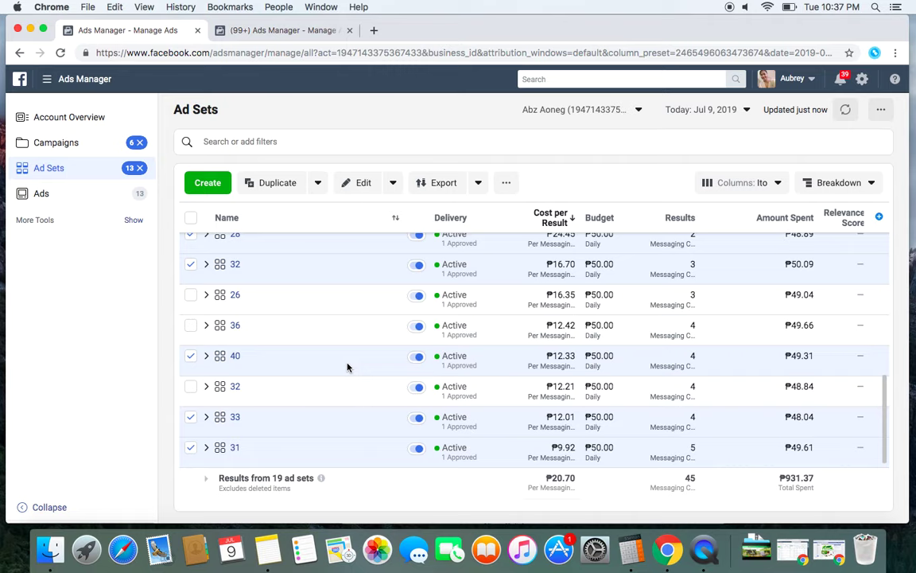
pyautogui.click(191, 450)
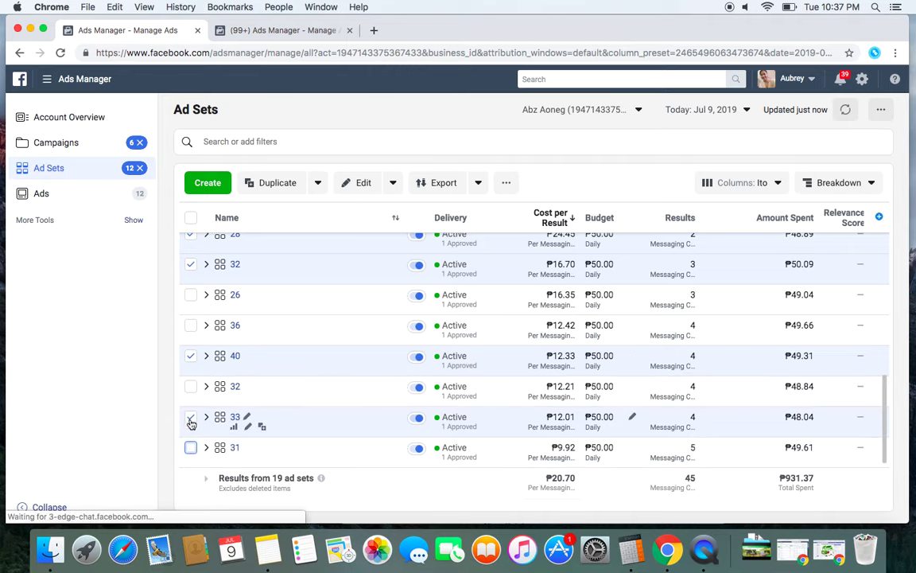
pyautogui.click(191, 417)
pyautogui.click(191, 359)
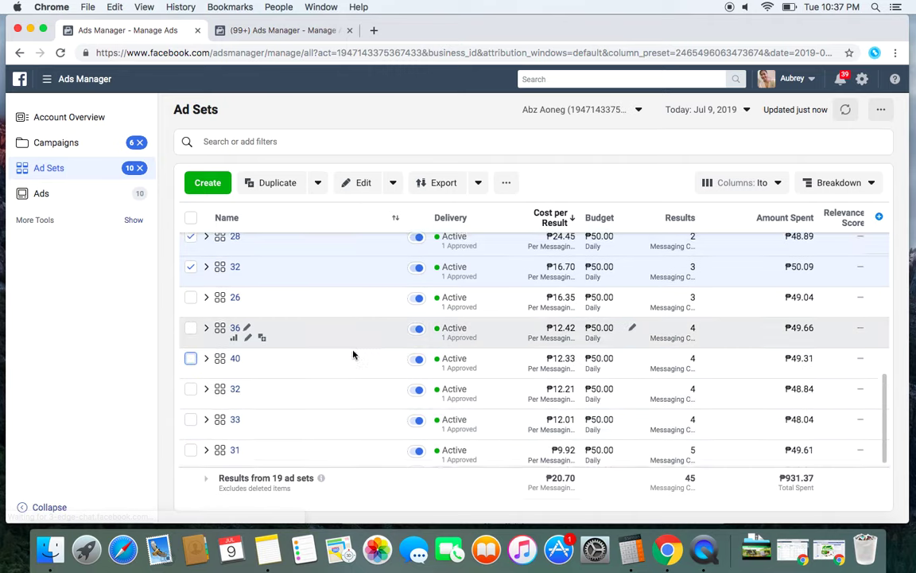
pyautogui.scroll(3, 233, 364)
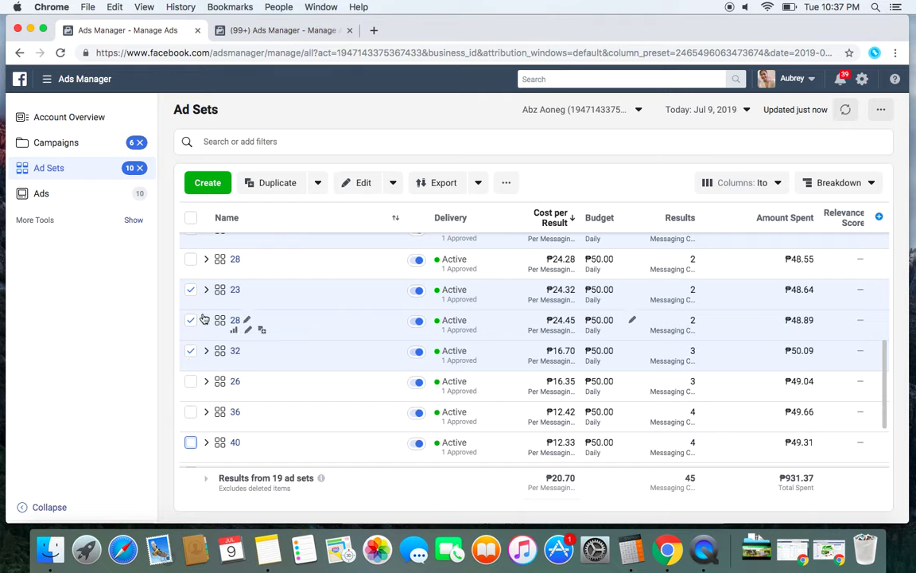
pyautogui.click(191, 354)
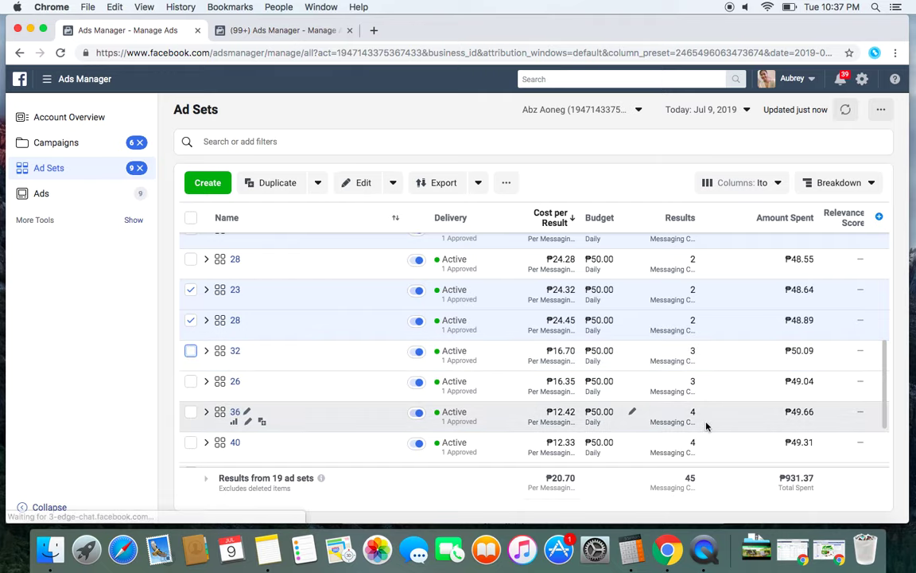
# Set the date range to Lifetime and deselect the ad sets costing under ₱16 per result: 26, 30 and 35.
pyautogui.click(742, 113)
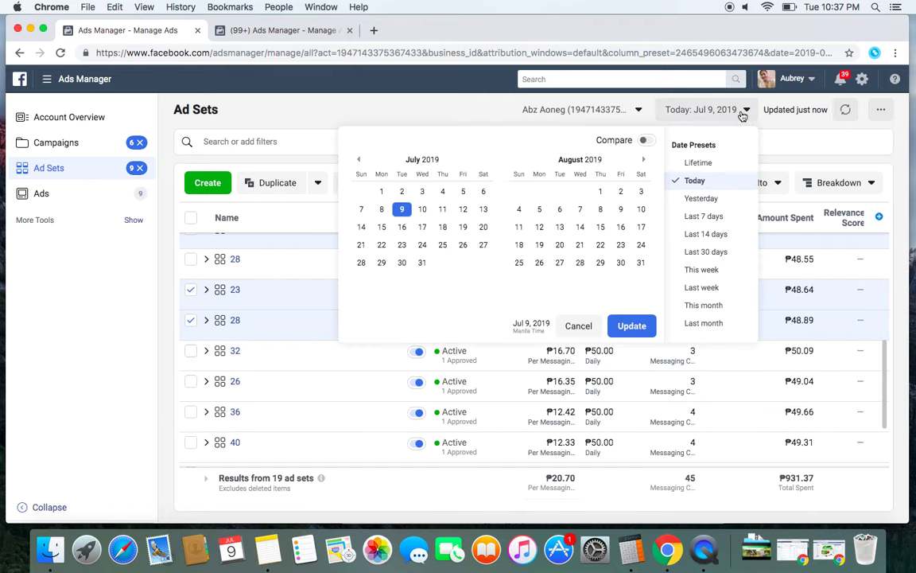
pyautogui.click(714, 164)
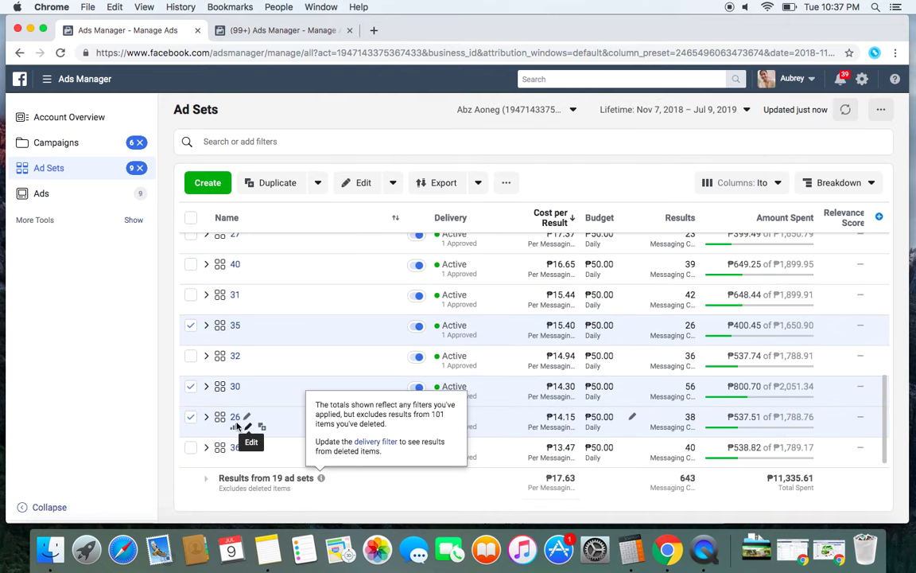
pyautogui.click(191, 418)
pyautogui.click(191, 387)
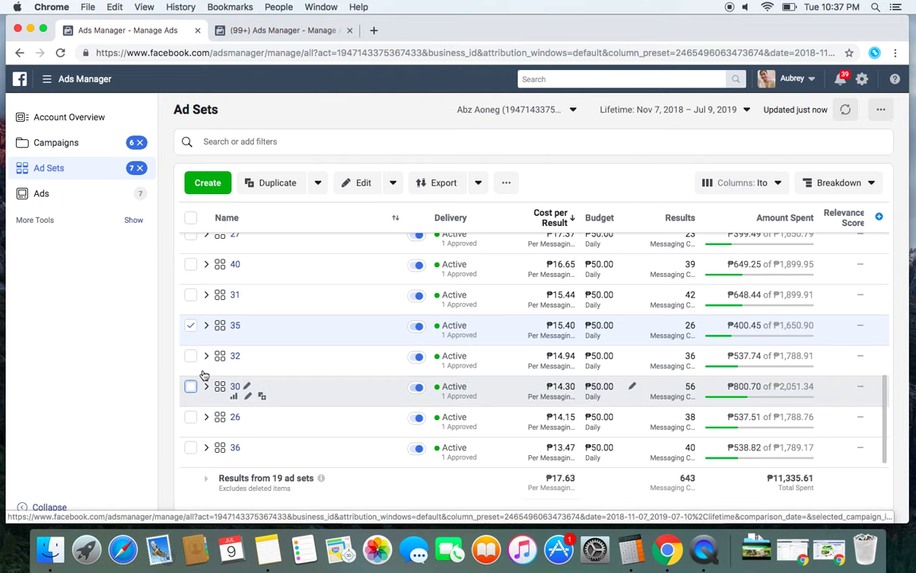
pyautogui.click(189, 329)
# Deselect the ad sets costing between ₱17 and ₱21 per result: 26, 28, 30 and 40.
pyautogui.scroll(3, 326, 362)
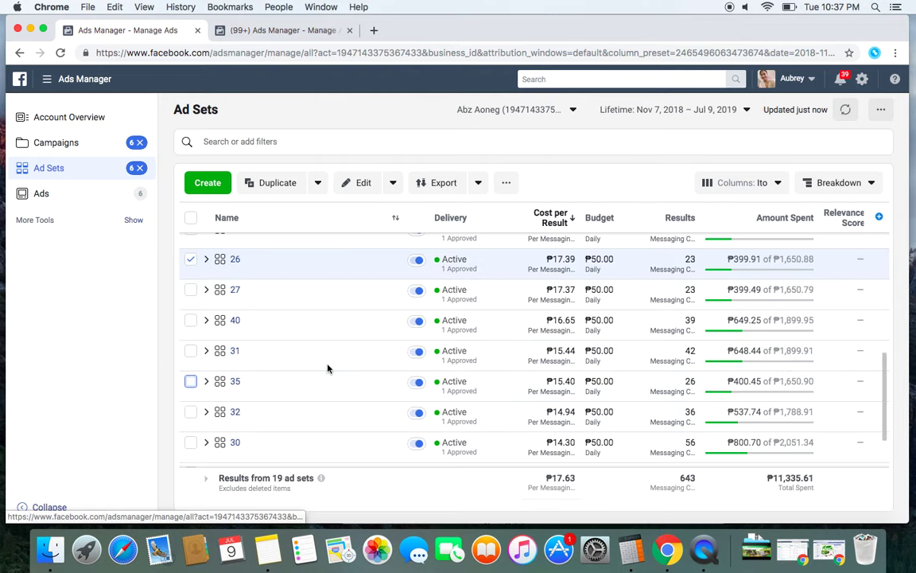
pyautogui.scroll(2, 334, 363)
pyautogui.click(192, 354)
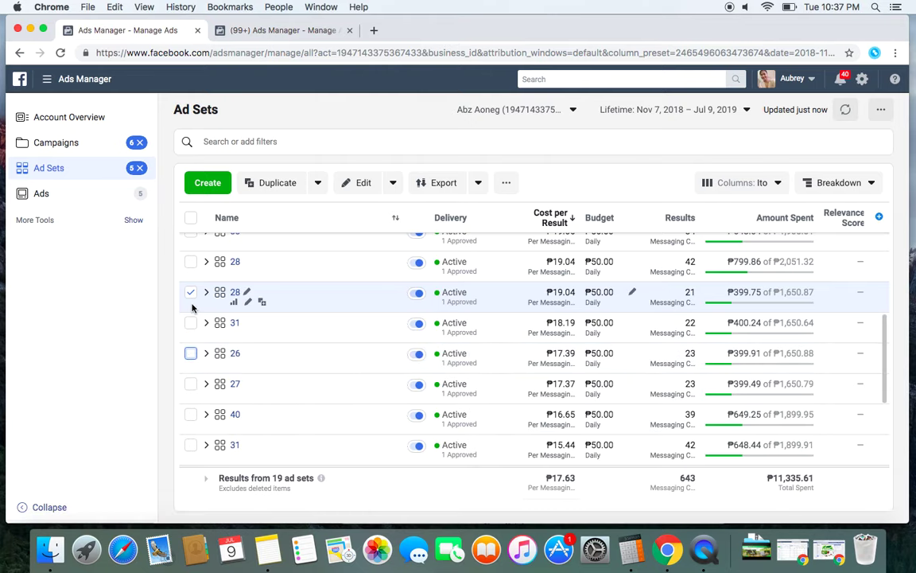
pyautogui.click(192, 295)
pyautogui.scroll(5, 302, 364)
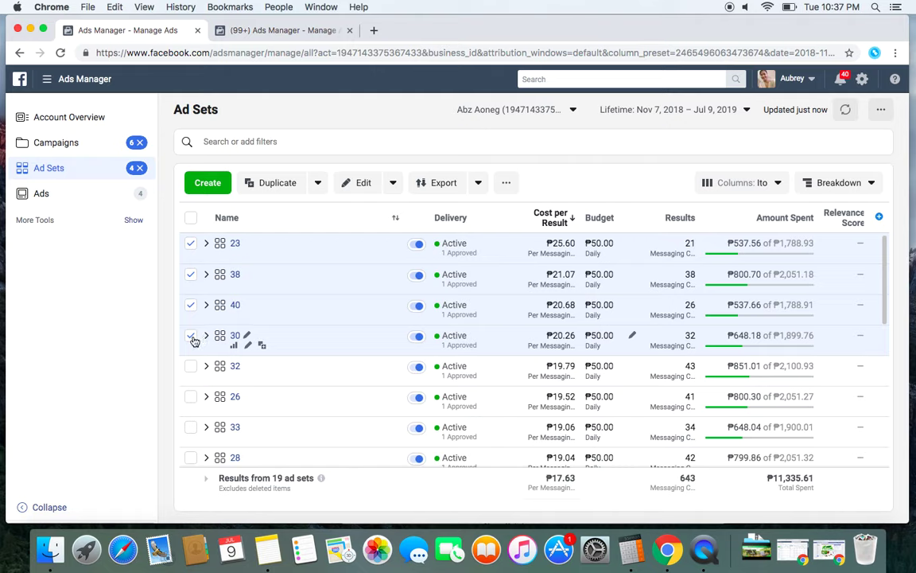
pyautogui.click(190, 336)
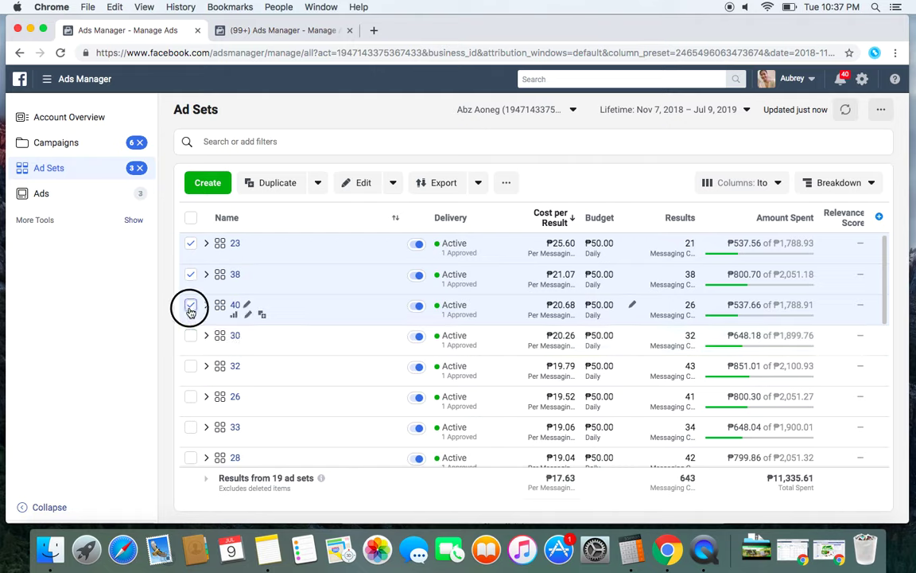
pyautogui.click(190, 309)
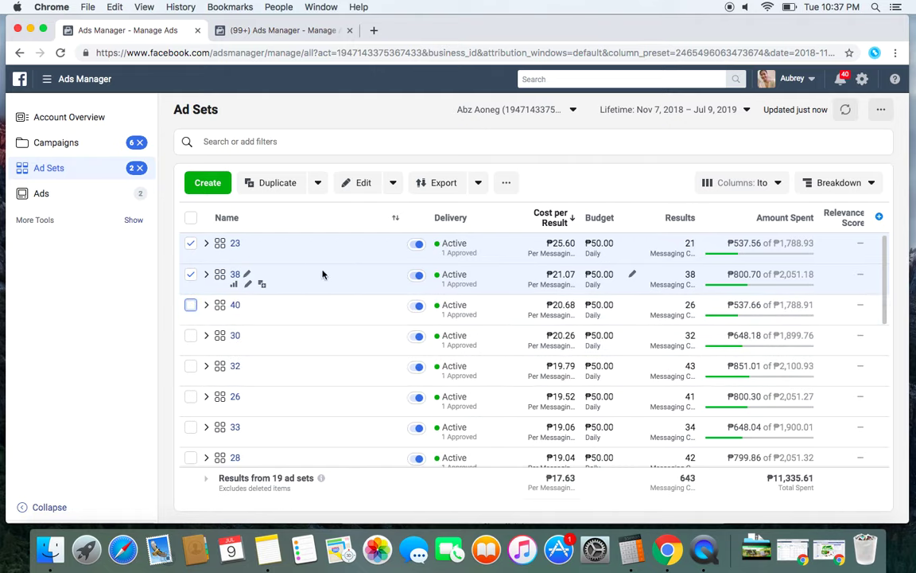
# Delete the two selected ad sets, 23 and 38.
pyautogui.click(392, 183)
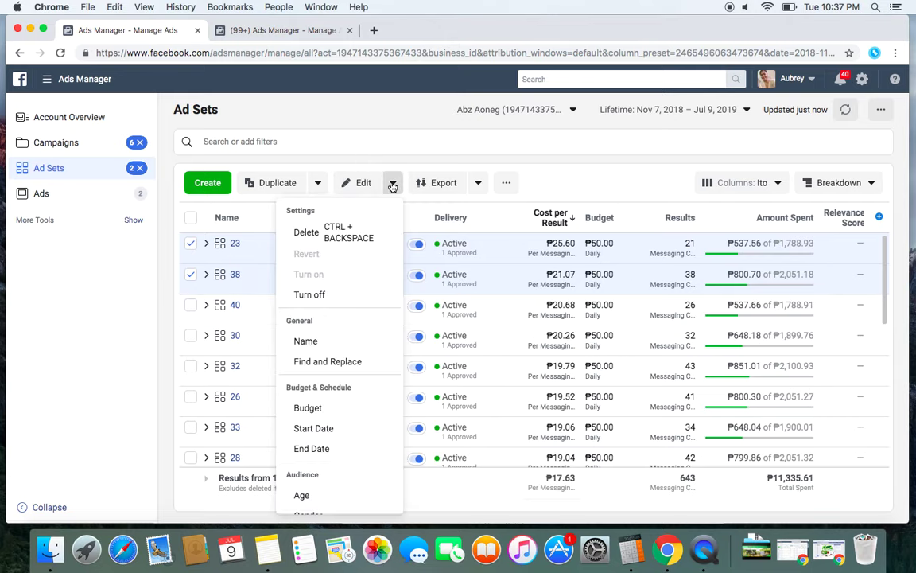
pyautogui.click(306, 232)
pyautogui.click(554, 263)
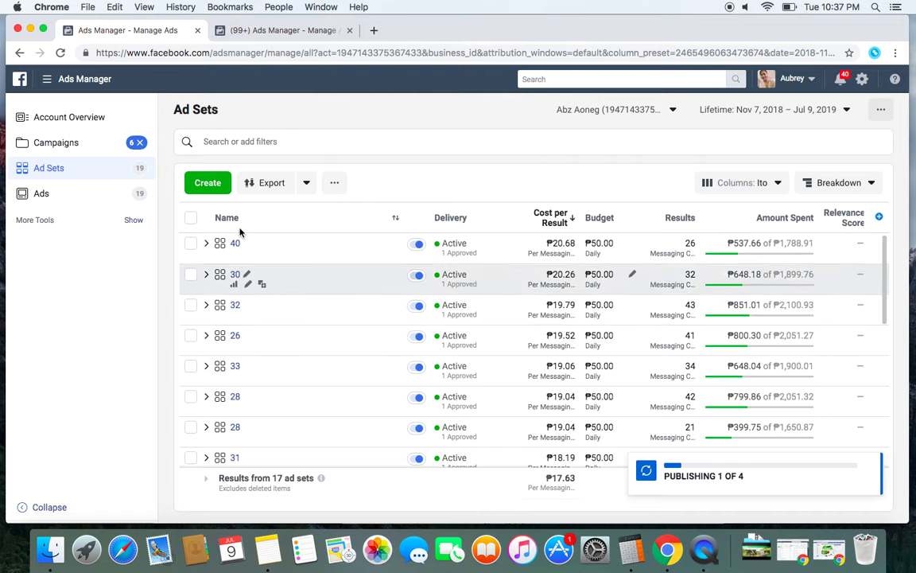
# Return to the campaigns, sort them by name and deselect the six HM 03 - Non CBO -1K campaigns.
pyautogui.click(58, 151)
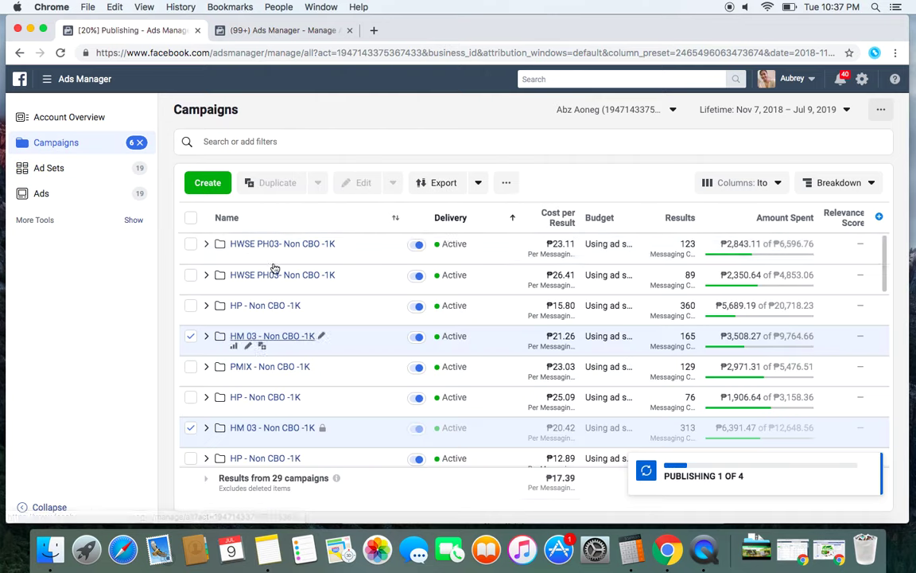
pyautogui.click(227, 218)
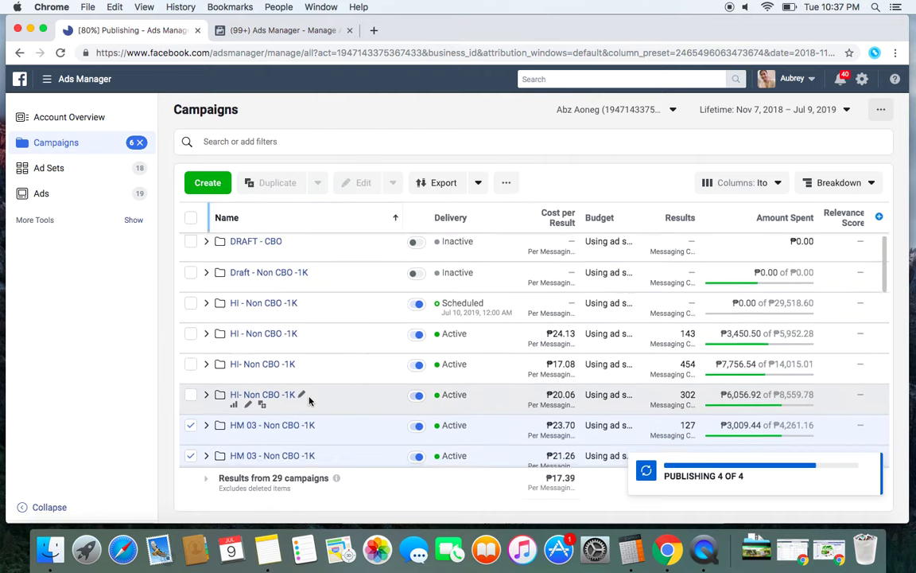
pyautogui.scroll(-5, 310, 401)
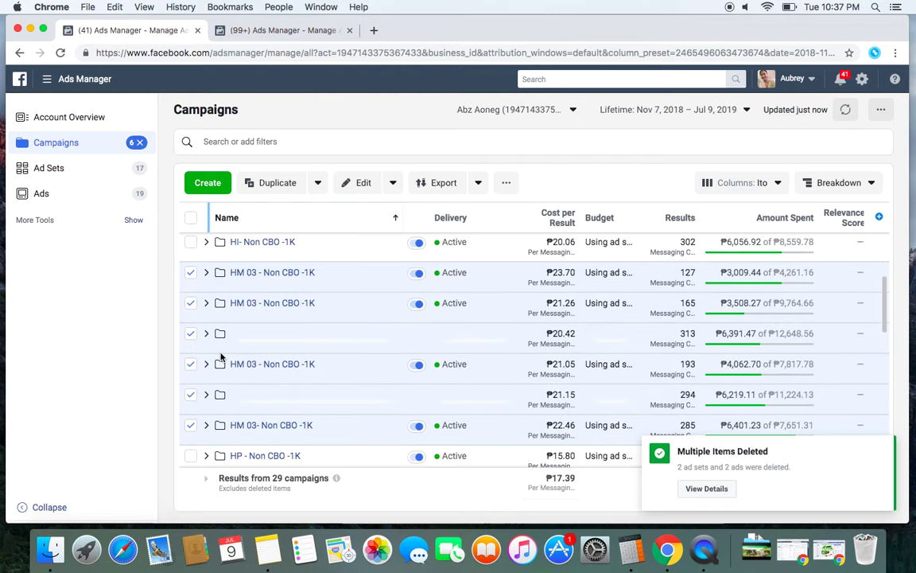
pyautogui.click(191, 286)
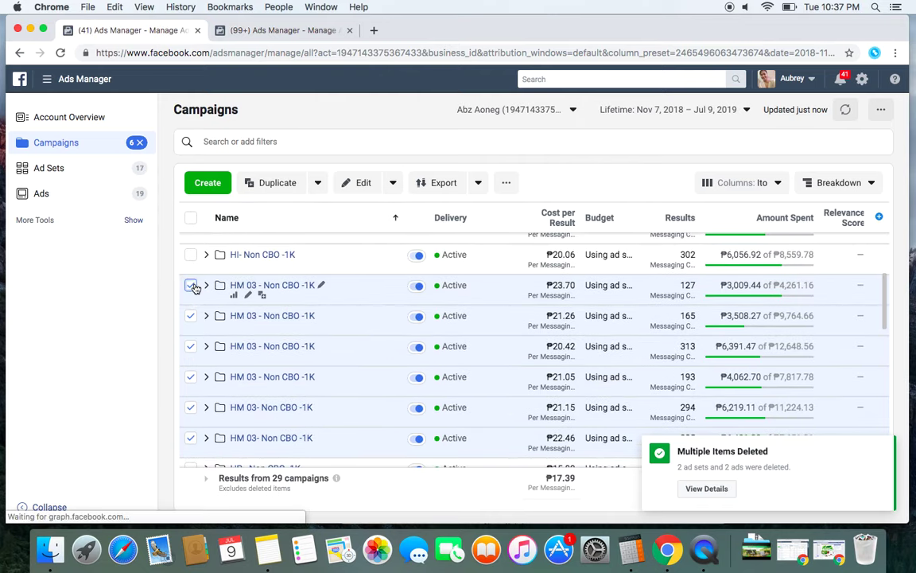
pyautogui.click(191, 316)
pyautogui.click(191, 347)
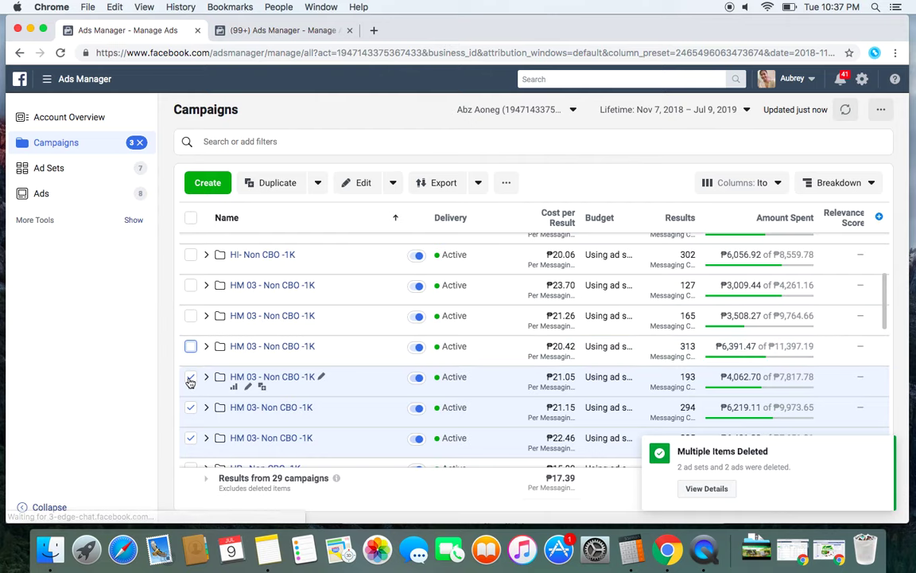
pyautogui.click(192, 377)
pyautogui.click(192, 407)
pyautogui.click(191, 437)
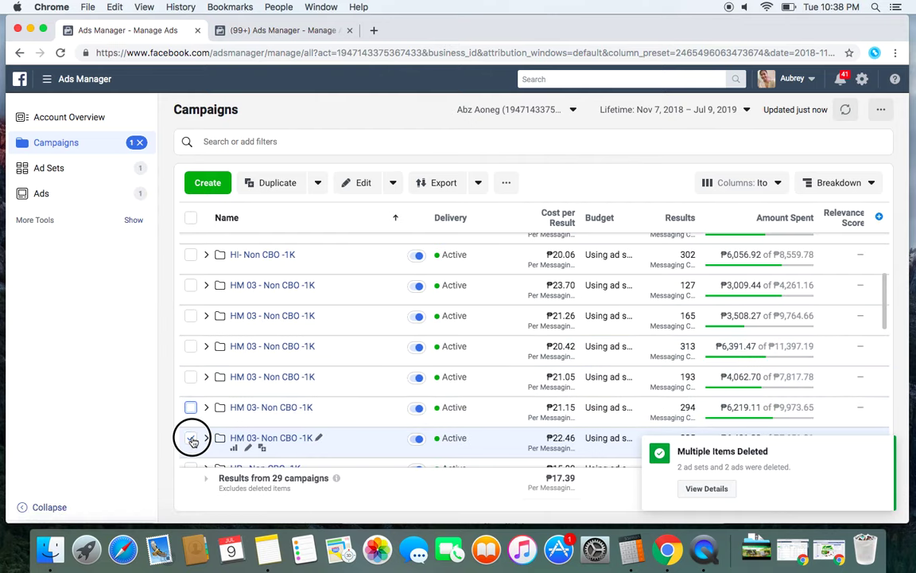
# Select the seven HP - Non CBO -1K campaigns.
pyautogui.scroll(-1, 199, 451)
pyautogui.click(191, 456)
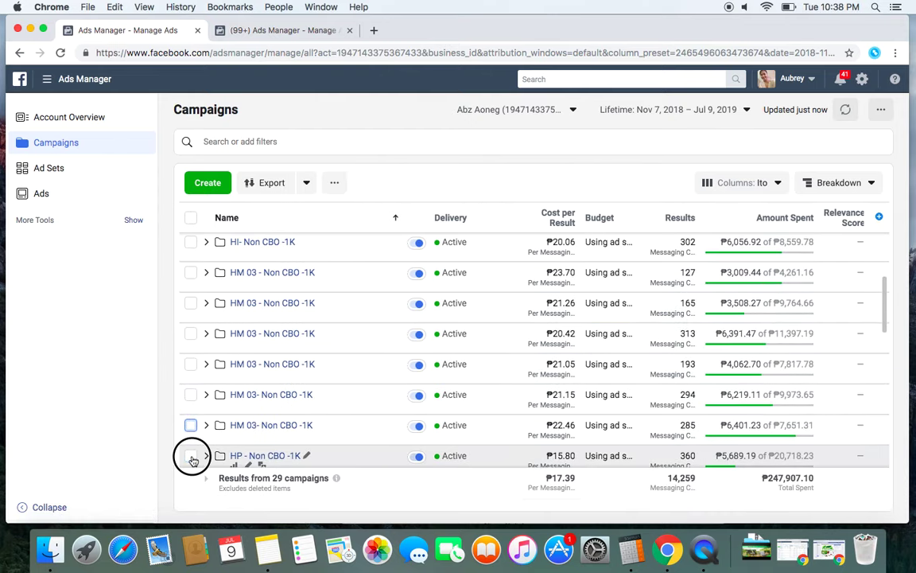
pyautogui.scroll(-5, 263, 398)
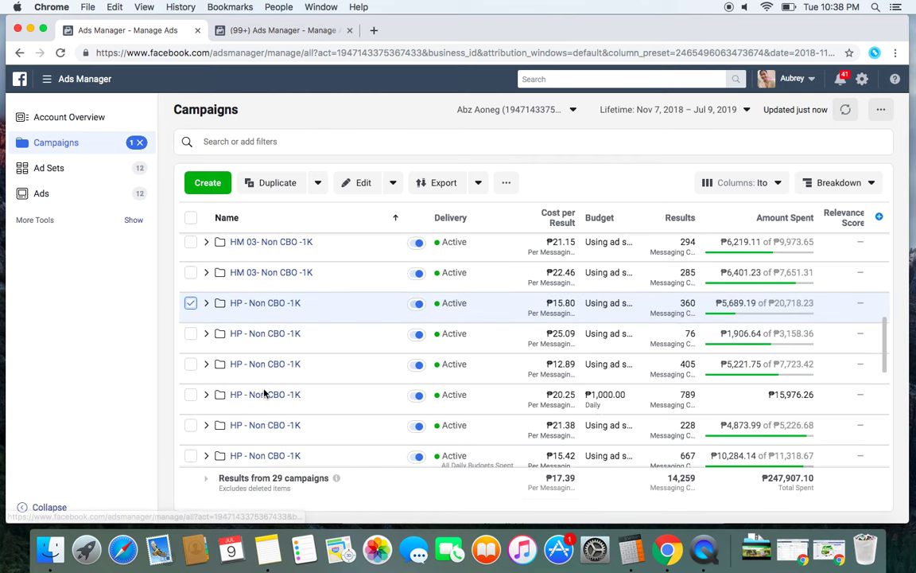
pyautogui.click(191, 334)
pyautogui.click(191, 364)
pyautogui.click(191, 395)
pyautogui.click(191, 425)
pyautogui.scroll(-2, 254, 410)
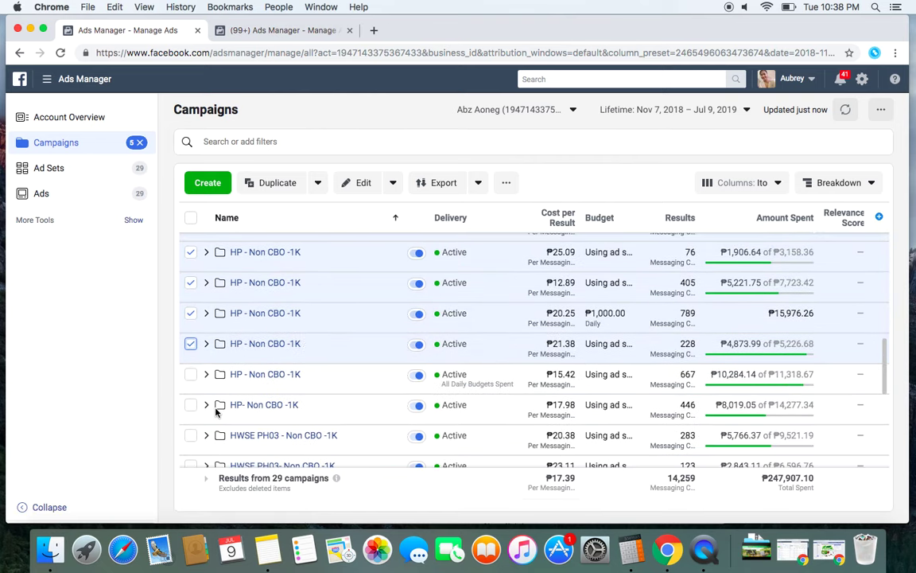
pyautogui.click(191, 374)
pyautogui.click(191, 405)
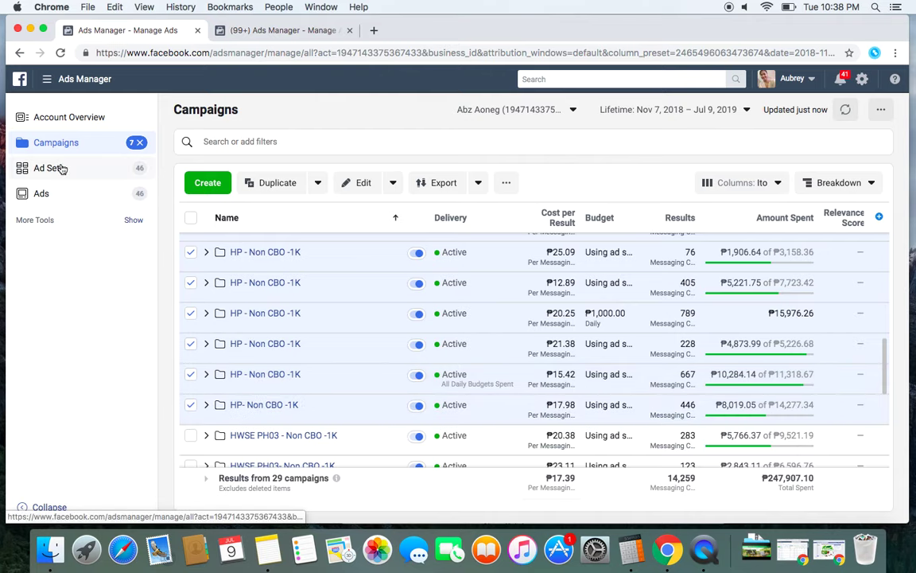
# View the selected campaigns' ad sets sorted by highest cost per result and select the two above ₱22, 21 and 30.
pyautogui.click(49, 168)
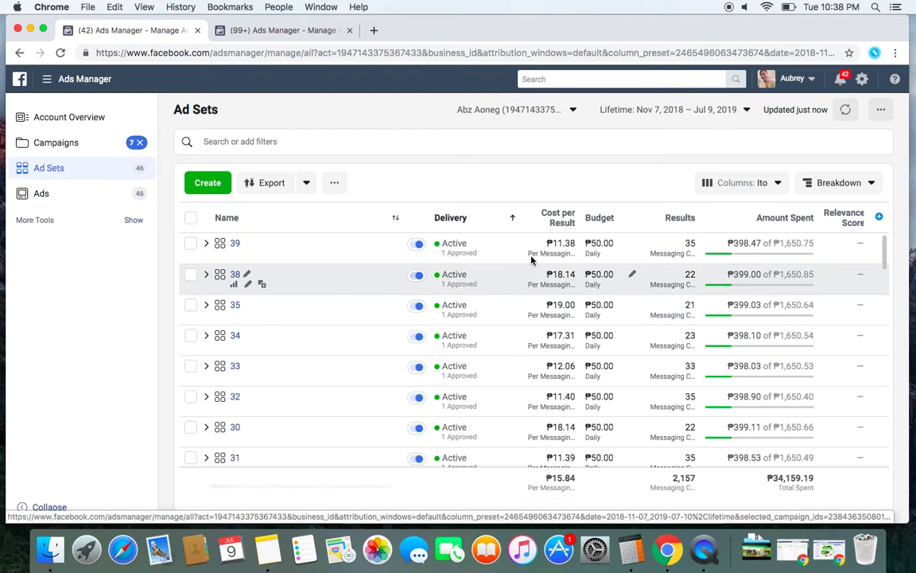
pyautogui.click(564, 214)
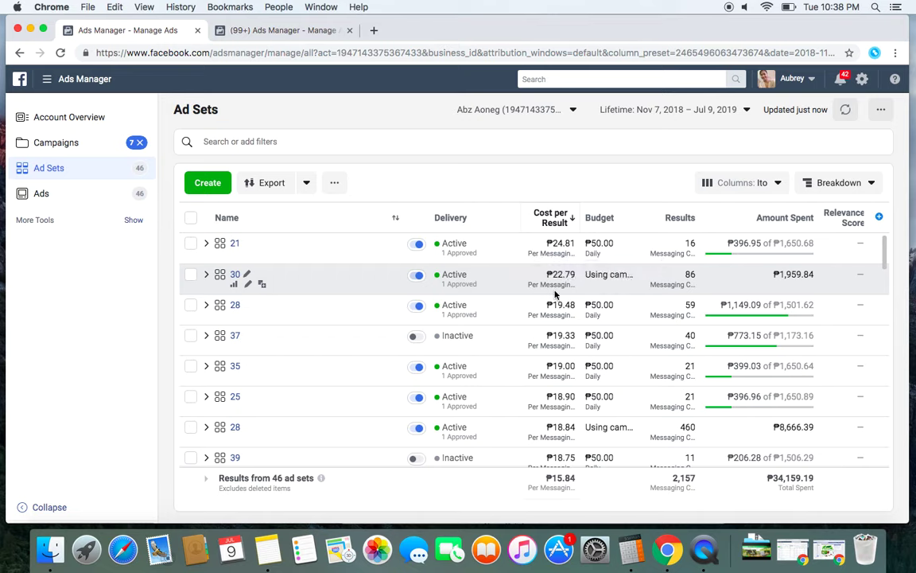
pyautogui.click(191, 274)
pyautogui.click(191, 243)
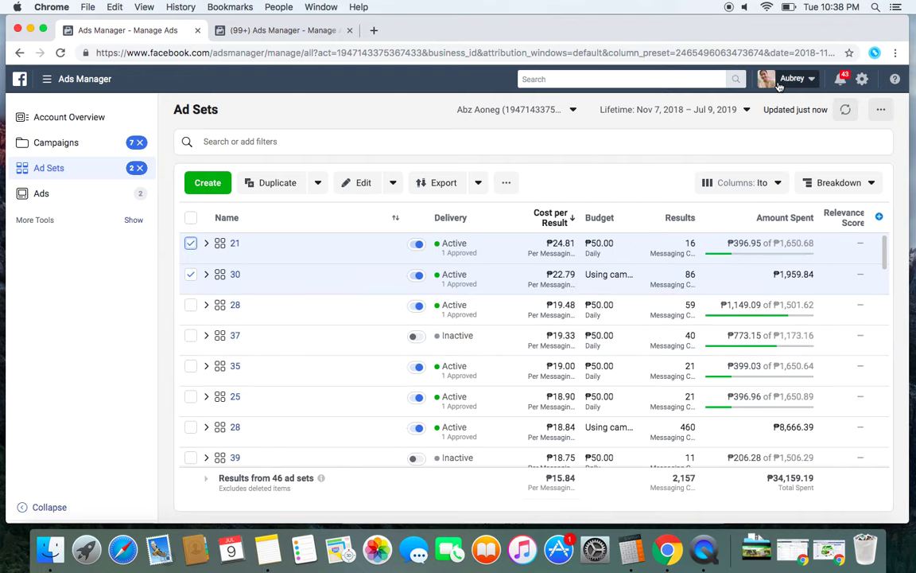
# Set the date range to Today and check the cost per result of selected ad sets 21 and 30.
pyautogui.click(748, 109)
pyautogui.click(710, 183)
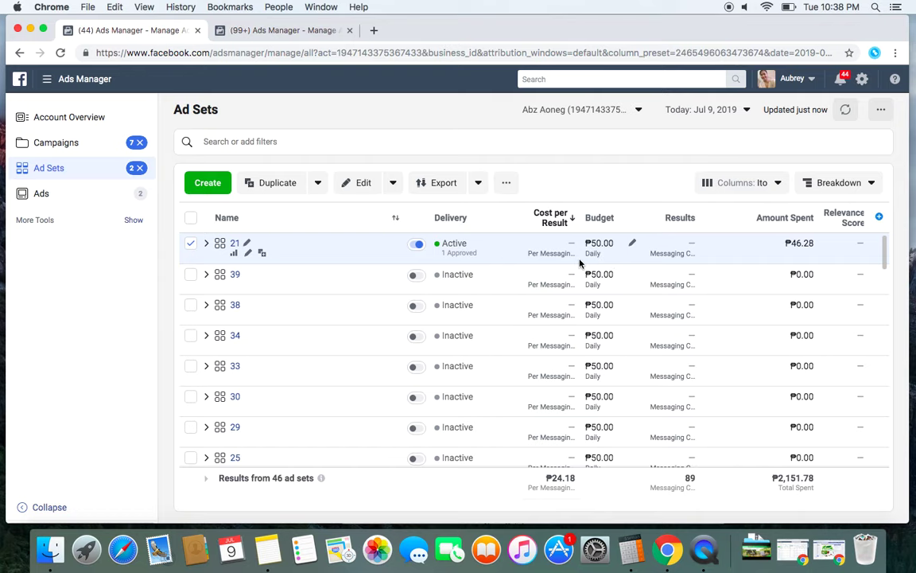
pyautogui.scroll(-10, 583, 266)
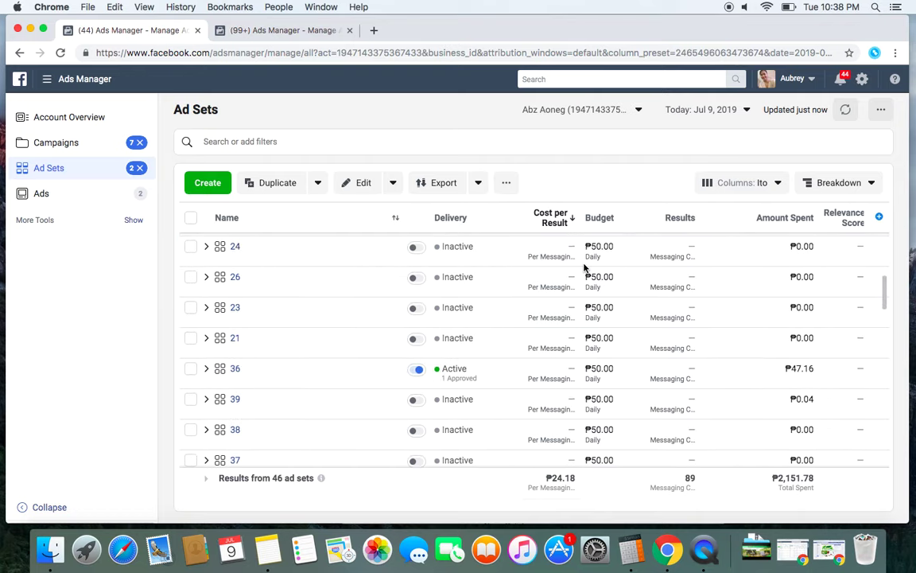
pyautogui.scroll(-5, 583, 266)
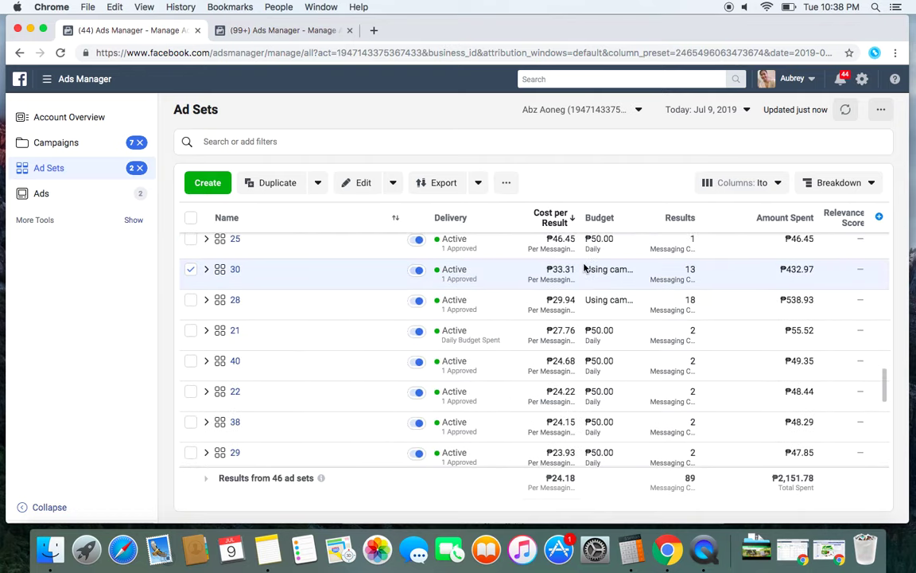
pyautogui.scroll(1, 581, 283)
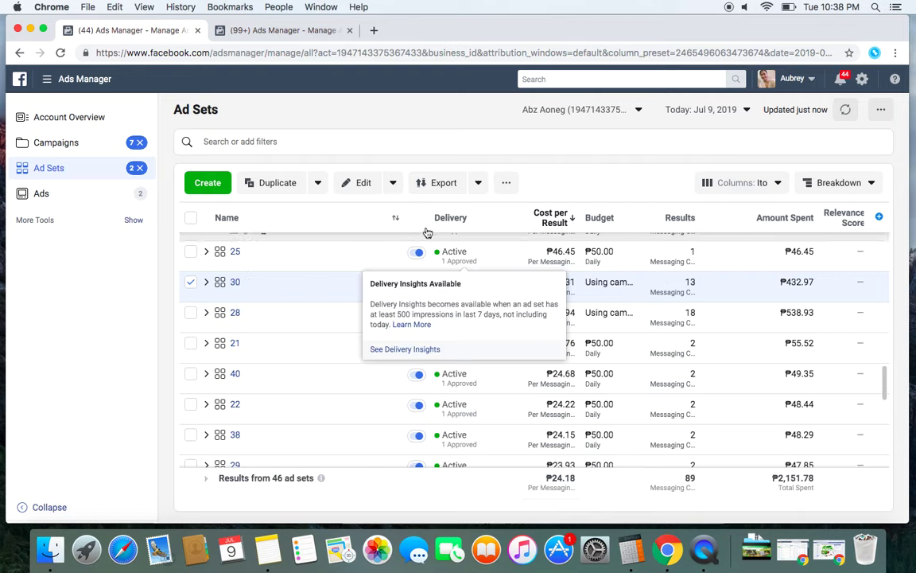
# Set the date range to Yesterday and compare the cost per result of selected ad sets 21 and 30.
pyautogui.click(730, 112)
pyautogui.click(700, 199)
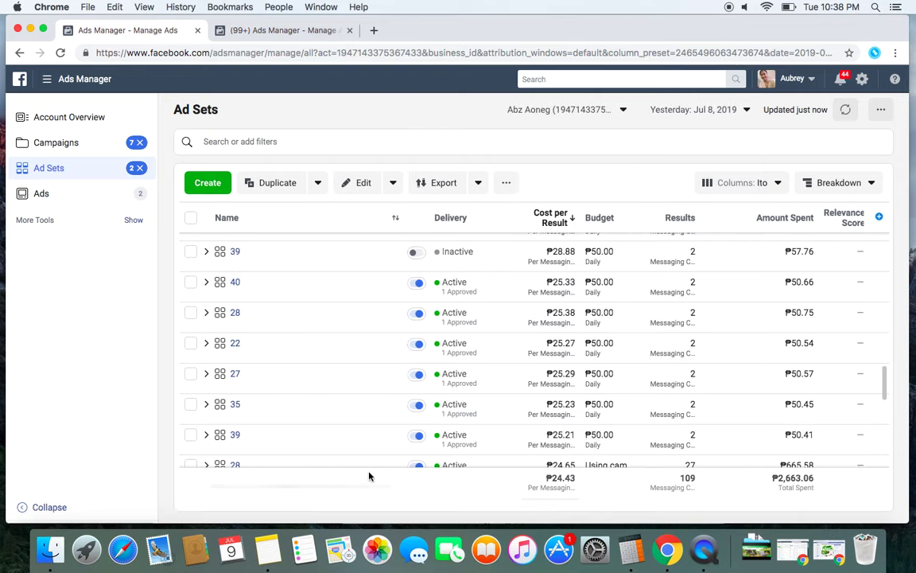
pyautogui.scroll(-5, 426, 411)
pyautogui.scroll(5, 426, 411)
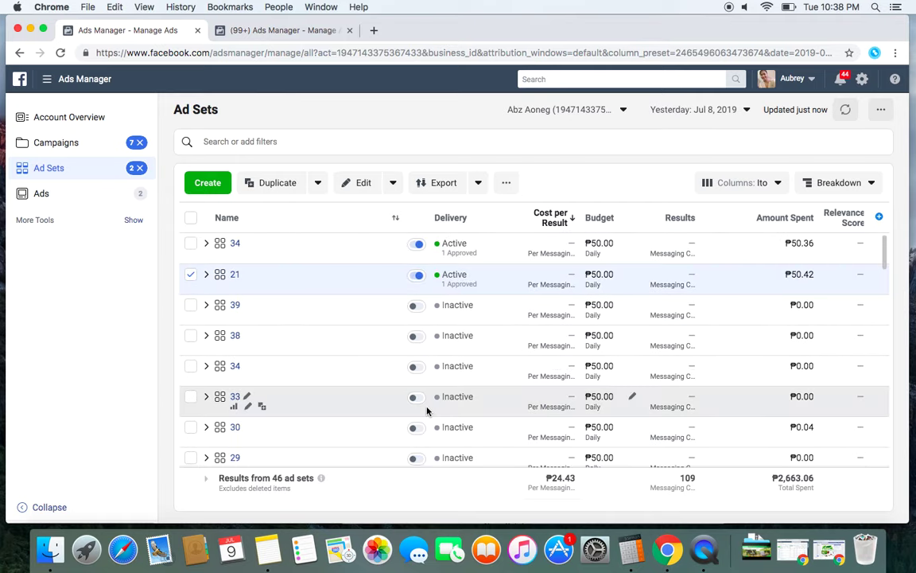
pyautogui.scroll(-10, 335, 300)
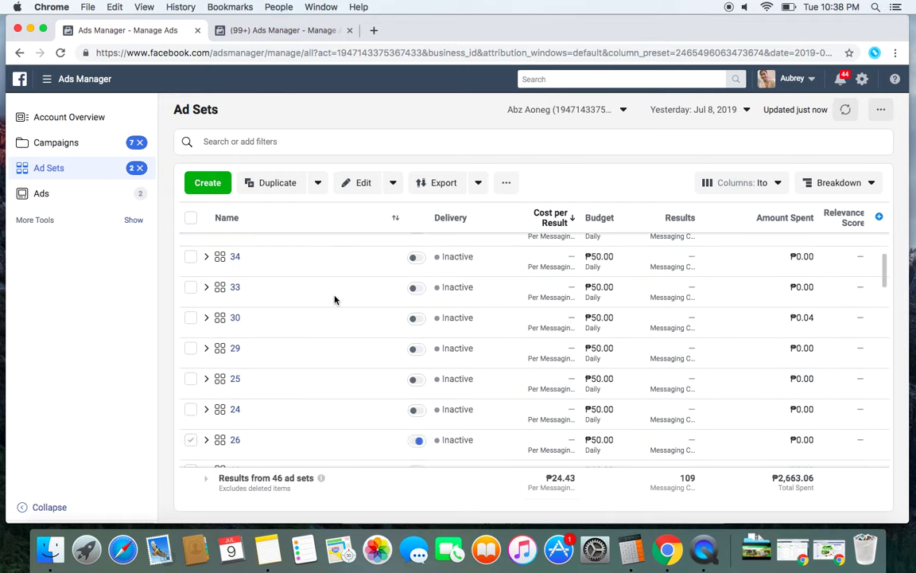
pyautogui.scroll(-10, 335, 300)
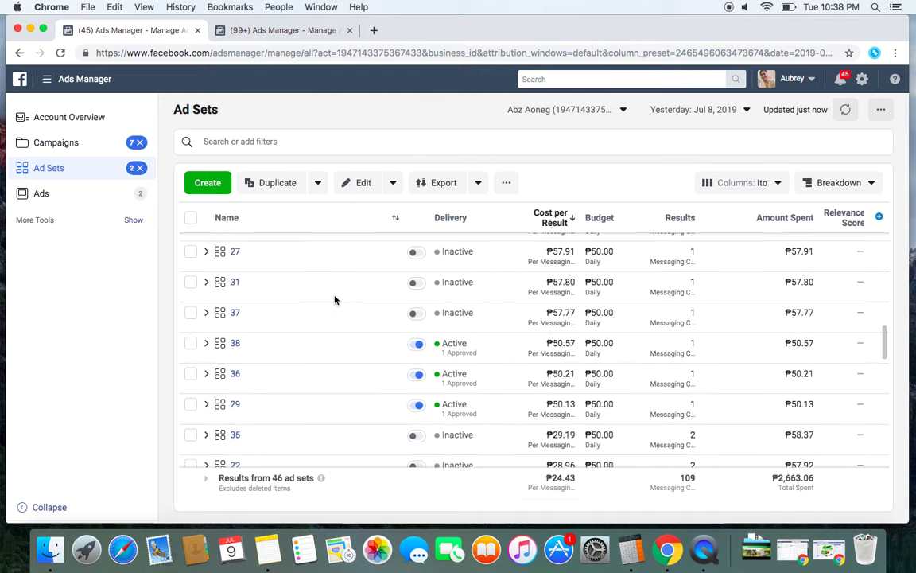
pyautogui.scroll(-3, 335, 300)
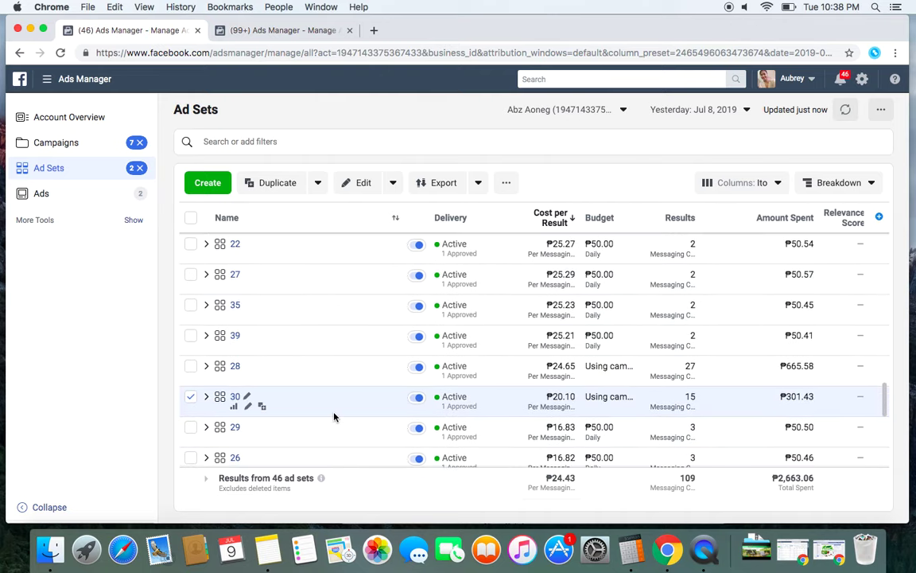
# Delete the two selected ad sets, 21 and 30.
pyautogui.click(393, 183)
pyautogui.click(305, 232)
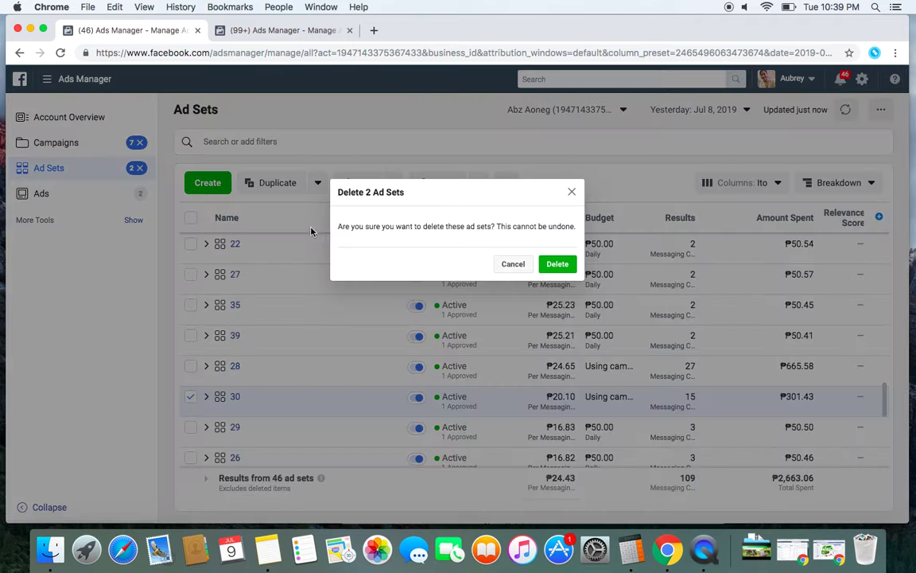
pyautogui.click(566, 264)
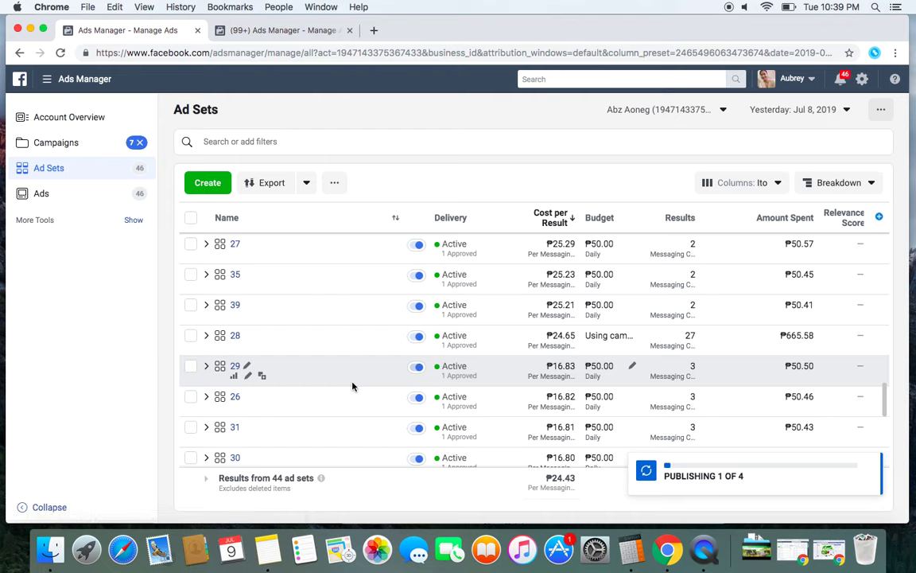
pyautogui.scroll(-5, 362, 382)
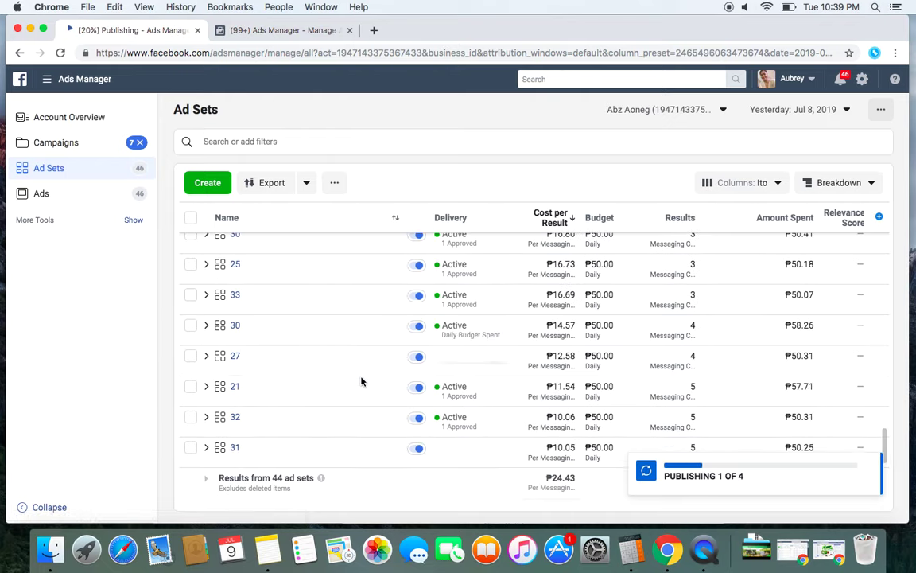
# Select the first six inactive ad sets without a cost per result: 39, 38, 34, 33, 30 and 29.
pyautogui.scroll(5, 362, 381)
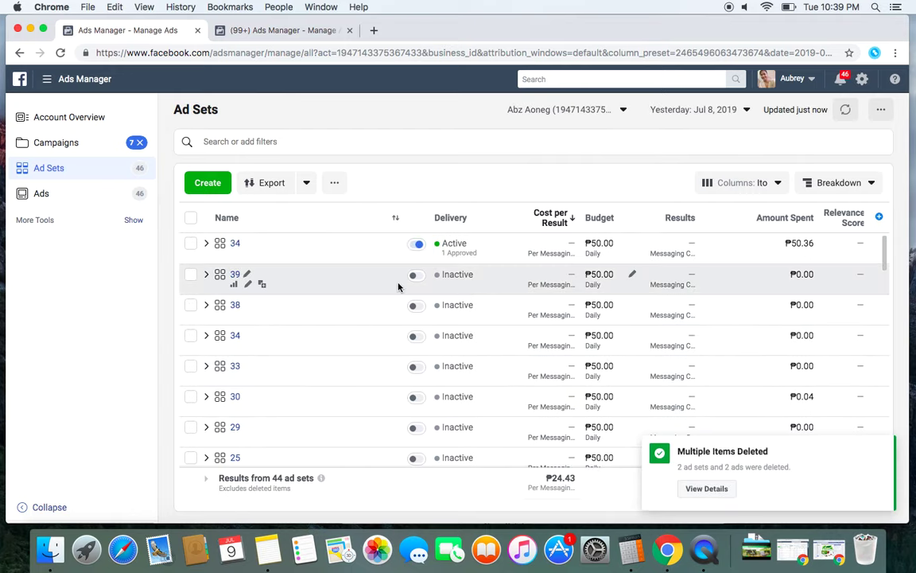
pyautogui.click(191, 275)
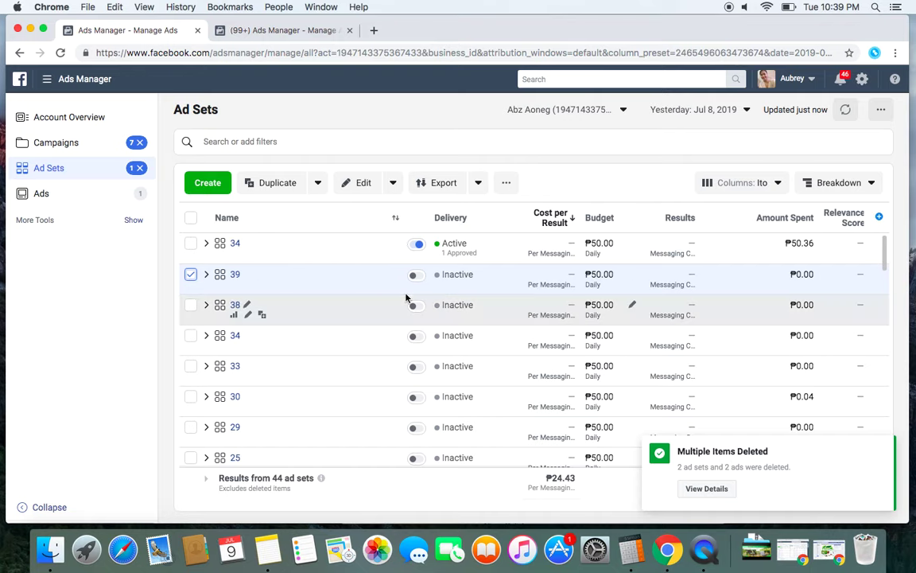
pyautogui.click(191, 306)
pyautogui.click(191, 336)
pyautogui.scroll(-1, 291, 347)
pyautogui.click(191, 325)
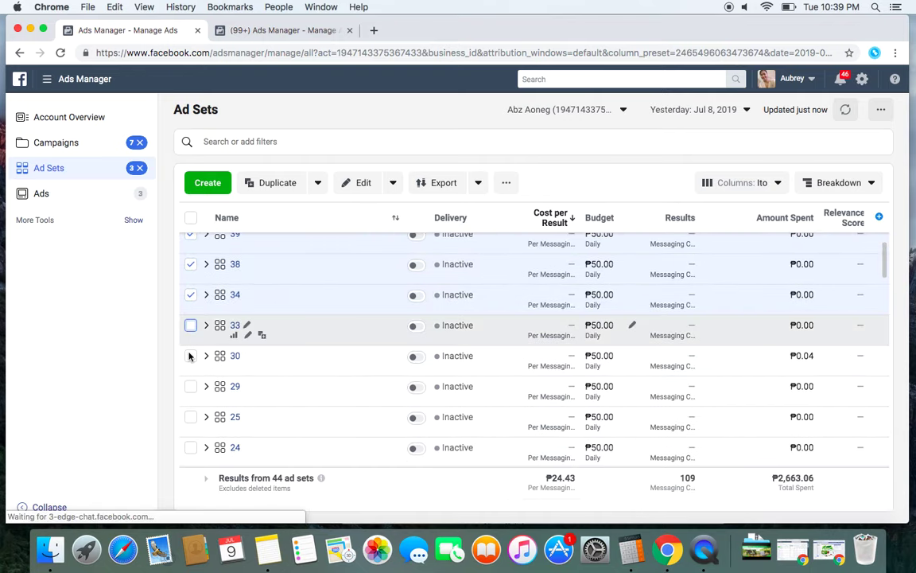
pyautogui.click(191, 363)
pyautogui.click(191, 386)
# Add the following inactive ad sets 25, 24, 26, 23 and 21 to the selection.
pyautogui.scroll(-2, 319, 360)
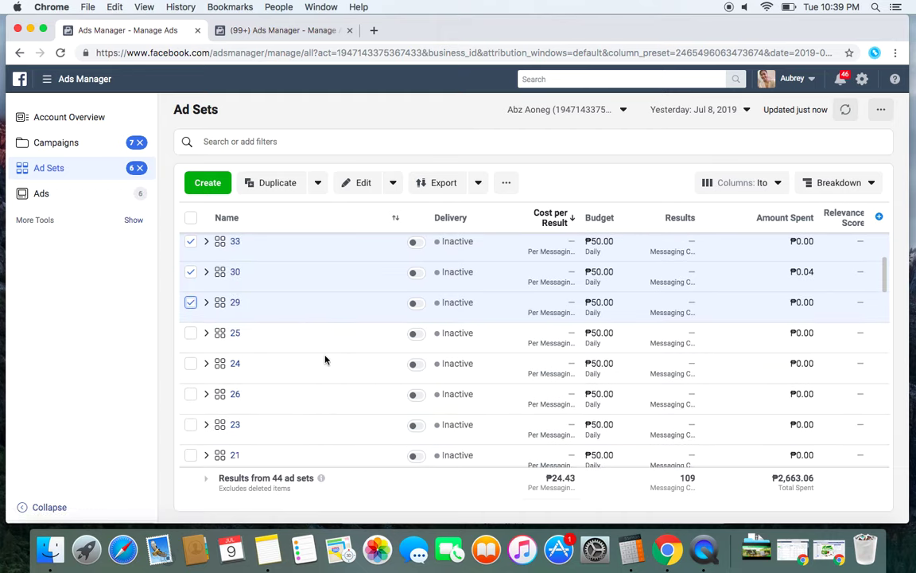
pyautogui.click(190, 333)
pyautogui.scroll(-2, 318, 342)
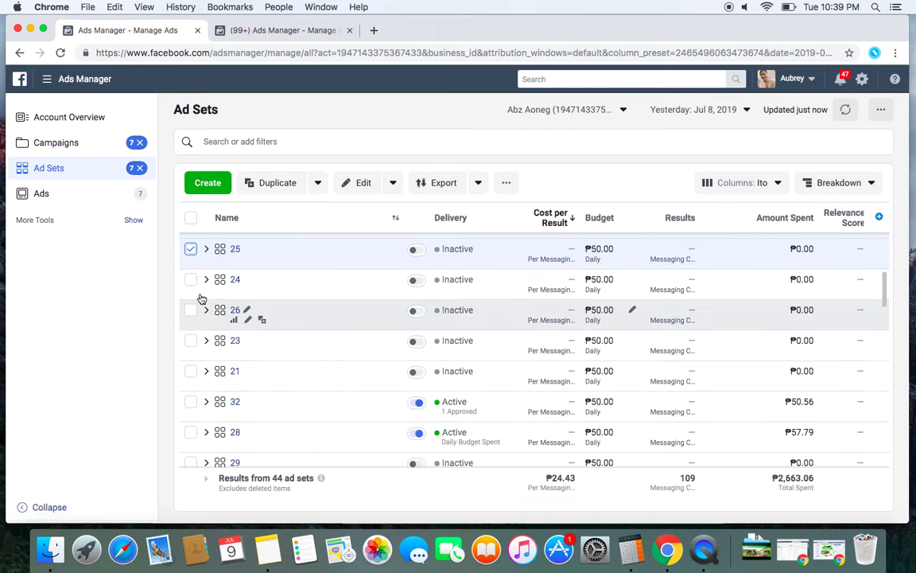
pyautogui.click(191, 280)
pyautogui.click(191, 310)
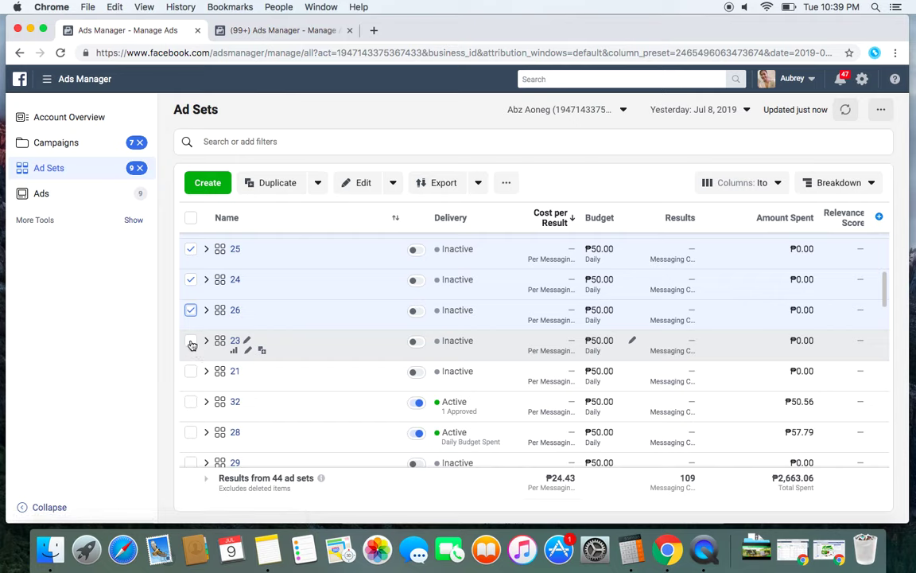
pyautogui.click(191, 341)
pyautogui.click(191, 371)
# Add the inactive ad sets 29, 38, 36, 27, 31 and 37 to the selection, leaving out the active ones.
pyautogui.scroll(-3, 313, 352)
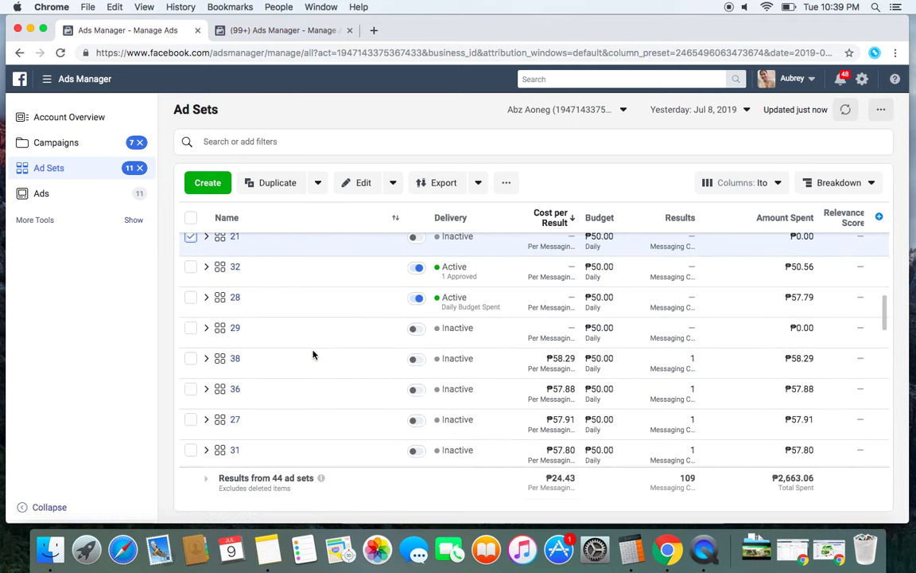
pyautogui.click(191, 327)
pyautogui.click(191, 358)
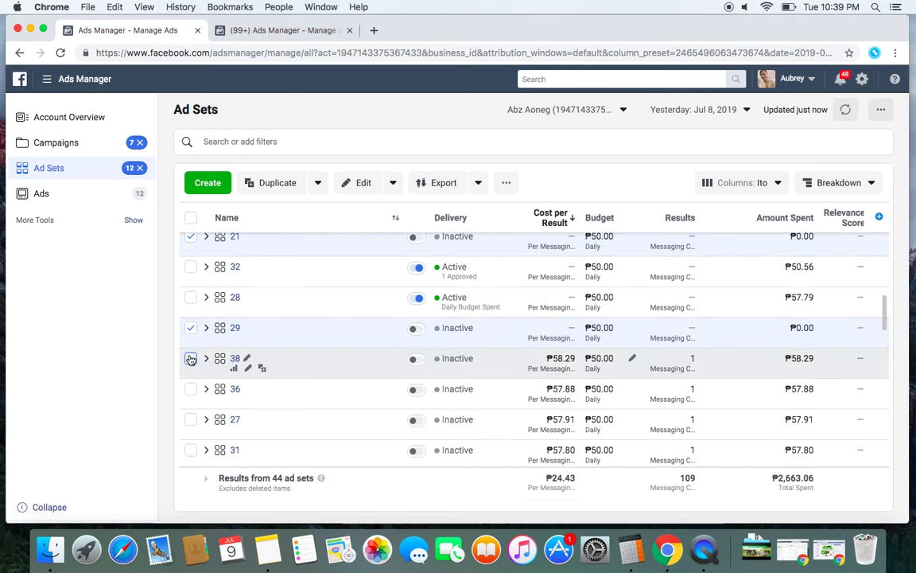
pyautogui.scroll(-2, 306, 368)
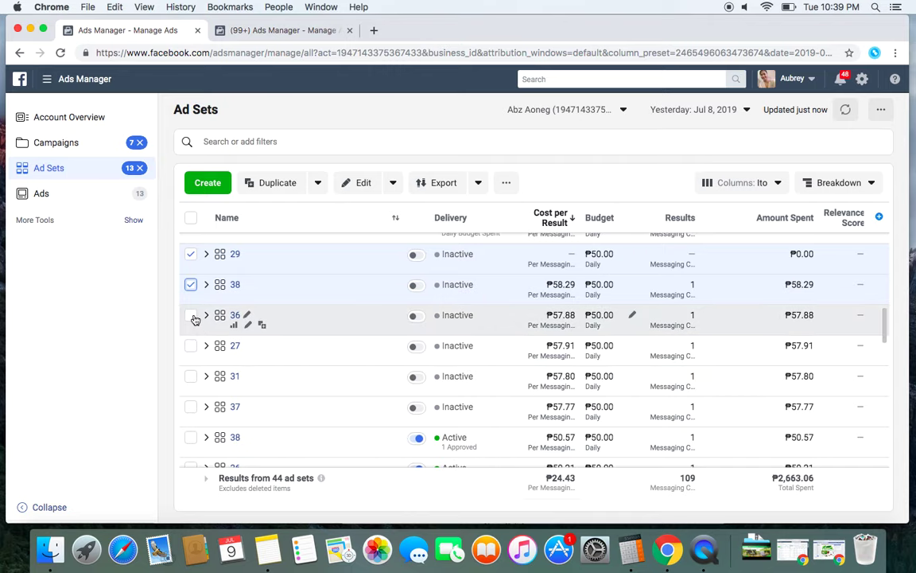
pyautogui.click(191, 315)
pyautogui.click(191, 347)
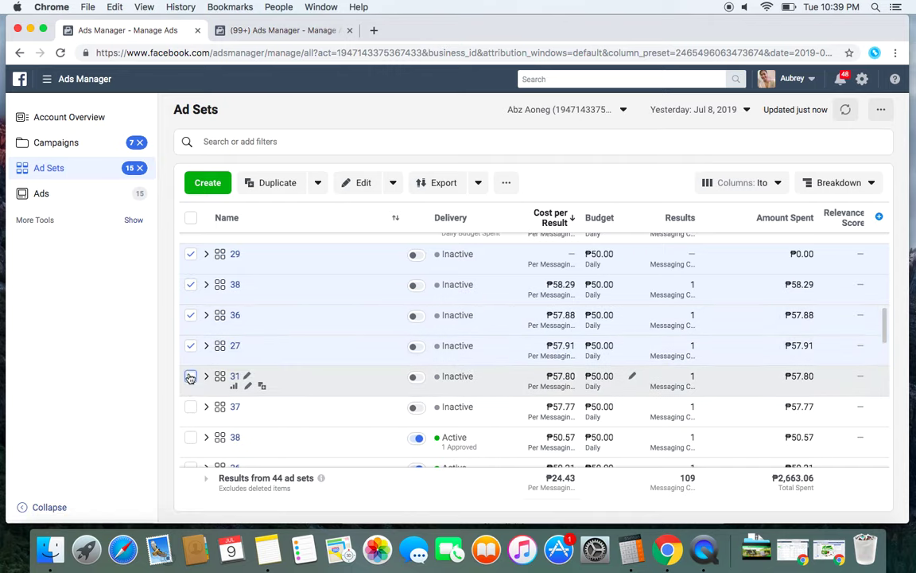
pyautogui.click(191, 377)
pyautogui.click(191, 407)
# Add inactive ad sets 35, 22 and 39 to the selection and check the rest of the list for other inactive ones.
pyautogui.scroll(-4, 302, 383)
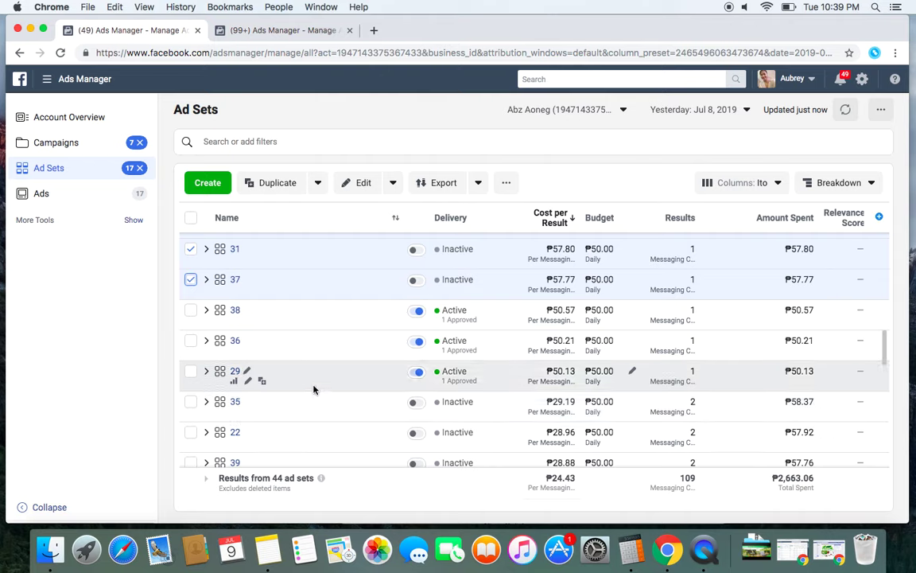
pyautogui.scroll(-3, 314, 388)
pyautogui.click(191, 304)
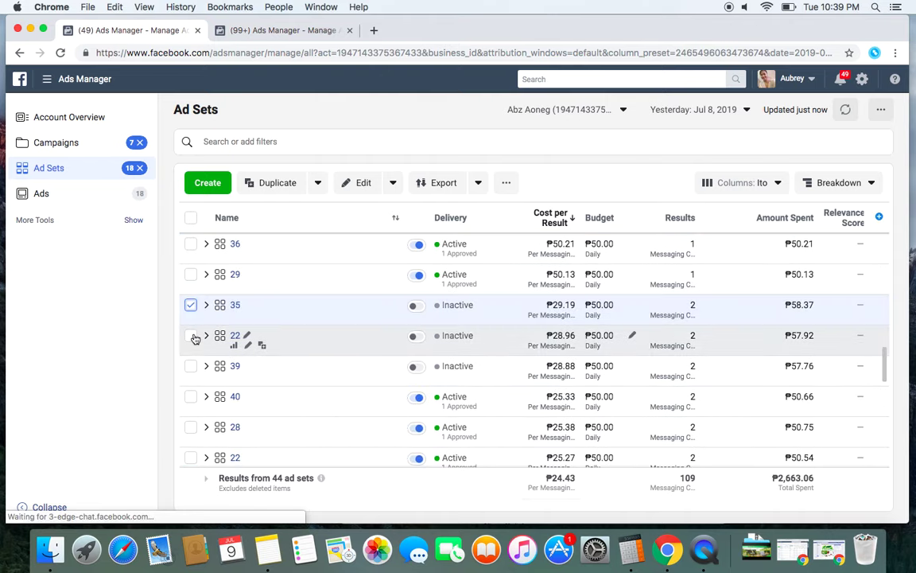
pyautogui.click(191, 336)
pyautogui.click(191, 366)
pyautogui.scroll(-1, 350, 406)
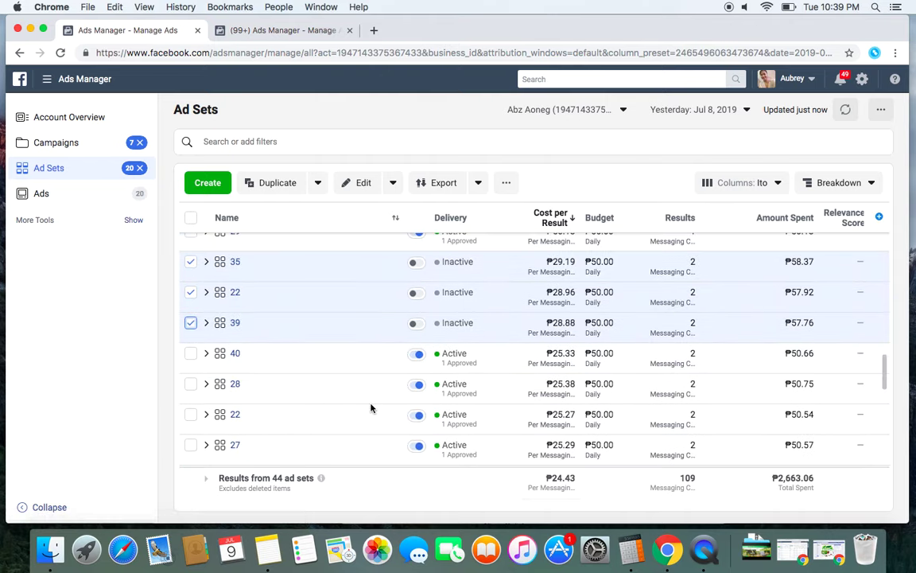
pyautogui.scroll(-10, 371, 408)
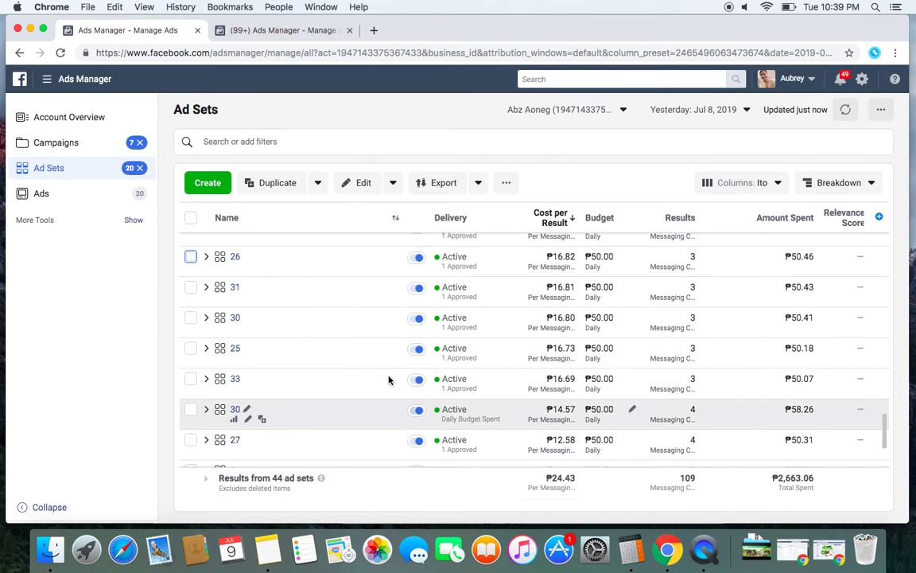
pyautogui.scroll(10, 321, 309)
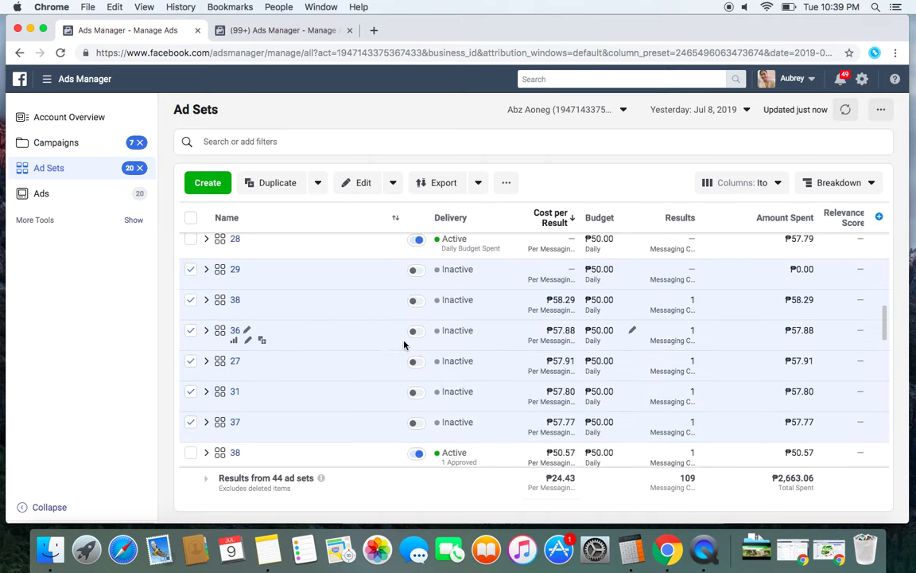
# Set the date range to Today, then to Lifetime, and review the cost per result of the selected inactive ad sets.
pyautogui.click(742, 111)
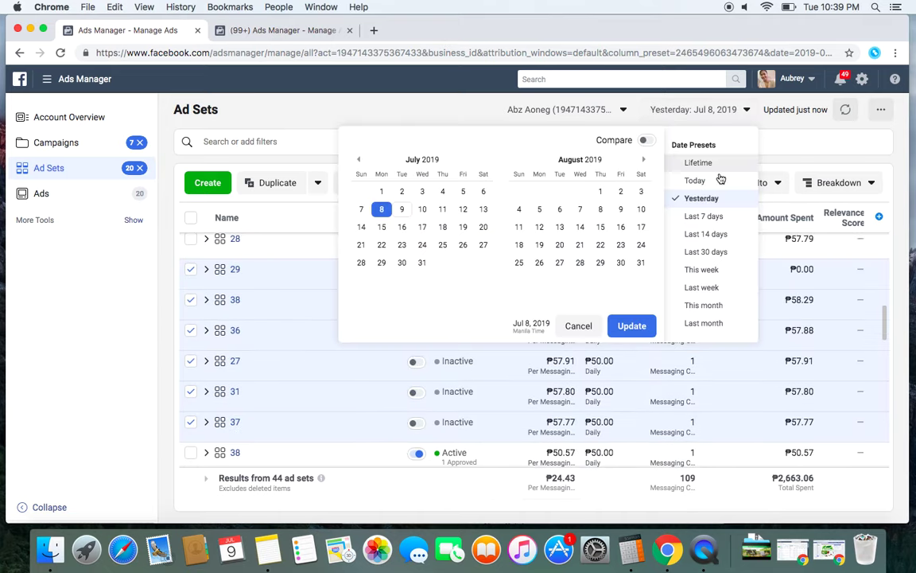
pyautogui.click(714, 180)
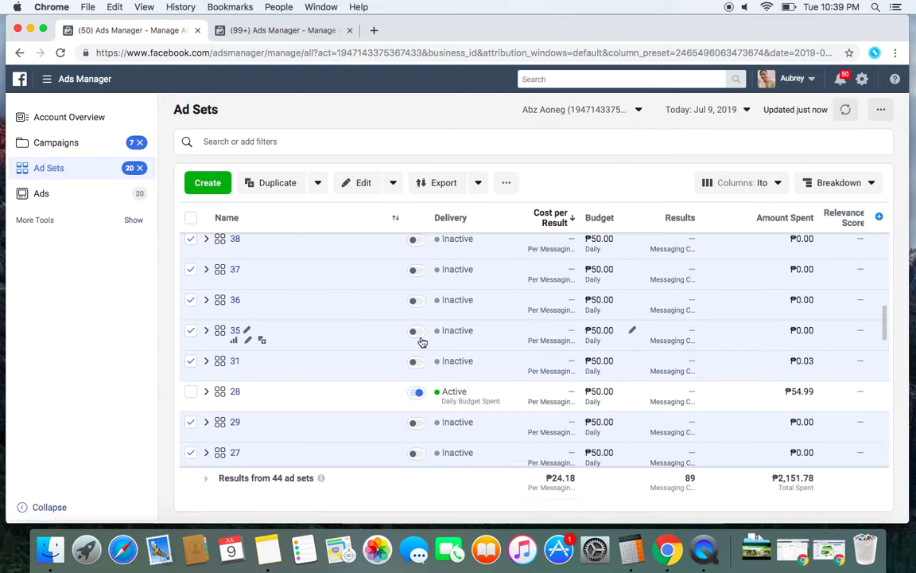
pyautogui.click(742, 111)
pyautogui.click(730, 165)
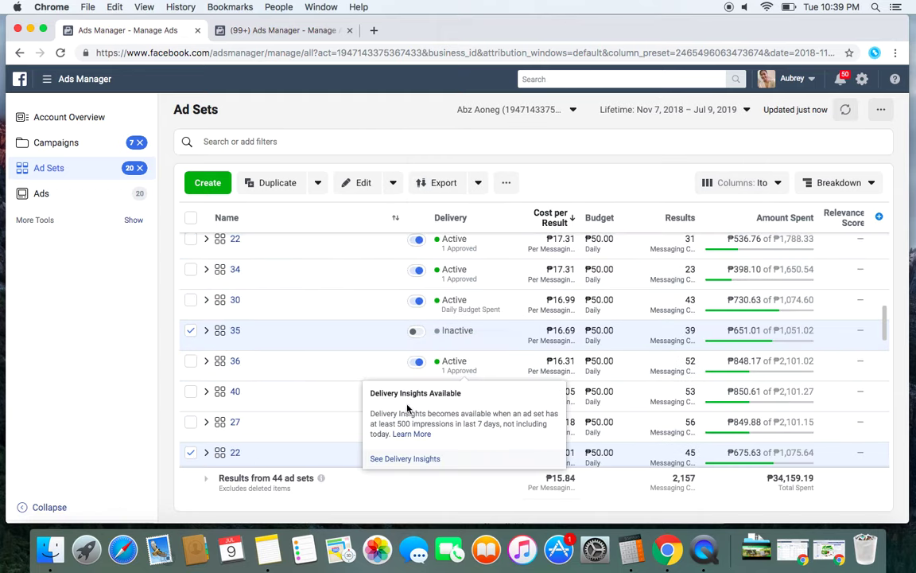
pyautogui.scroll(-1, 471, 348)
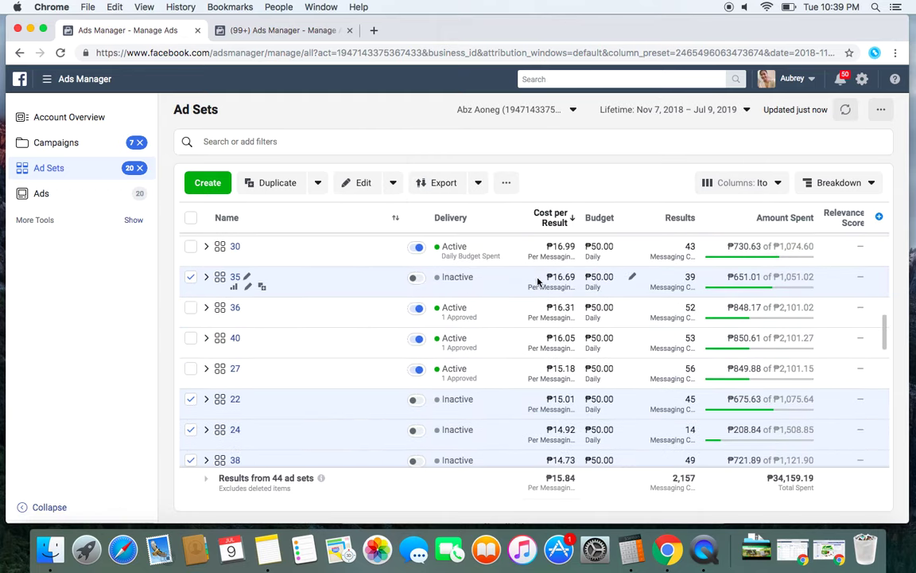
pyautogui.scroll(-5, 537, 288)
pyautogui.scroll(-10, 534, 324)
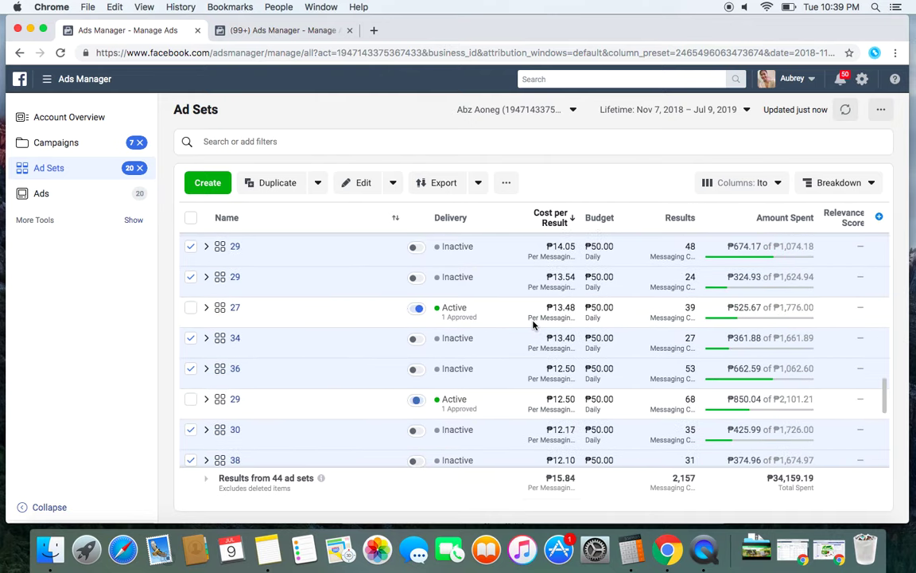
pyautogui.scroll(15, 345, 313)
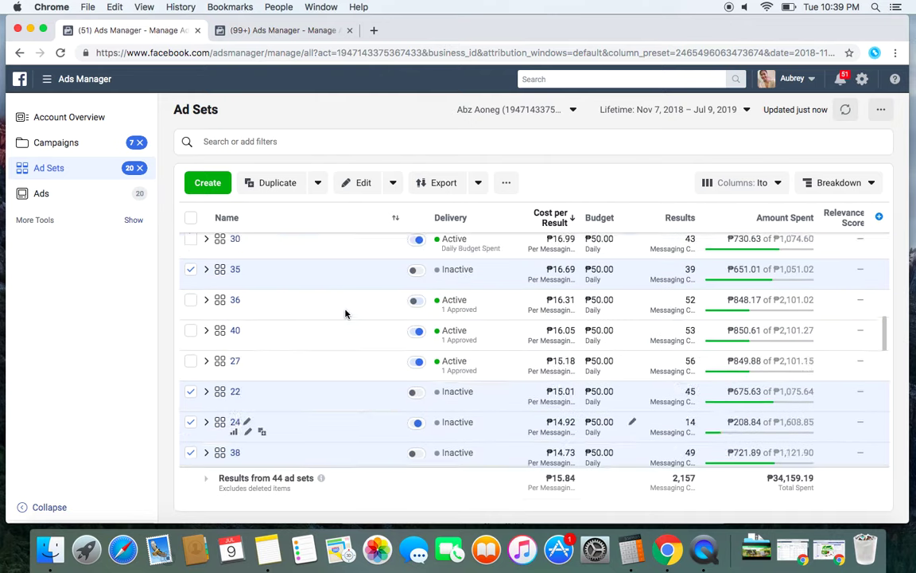
# Turn on the 20 selected inactive ad sets and publish the status change.
pyautogui.click(393, 184)
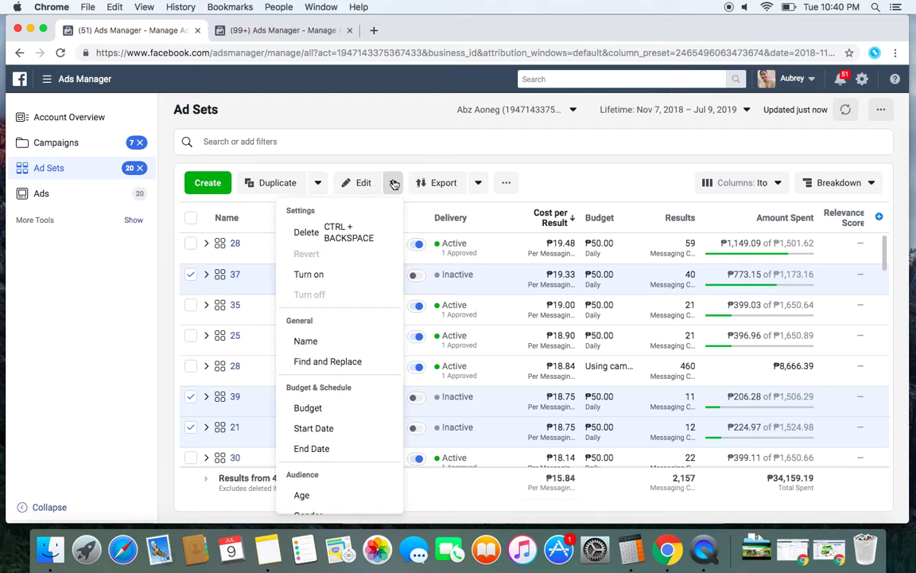
pyautogui.click(309, 274)
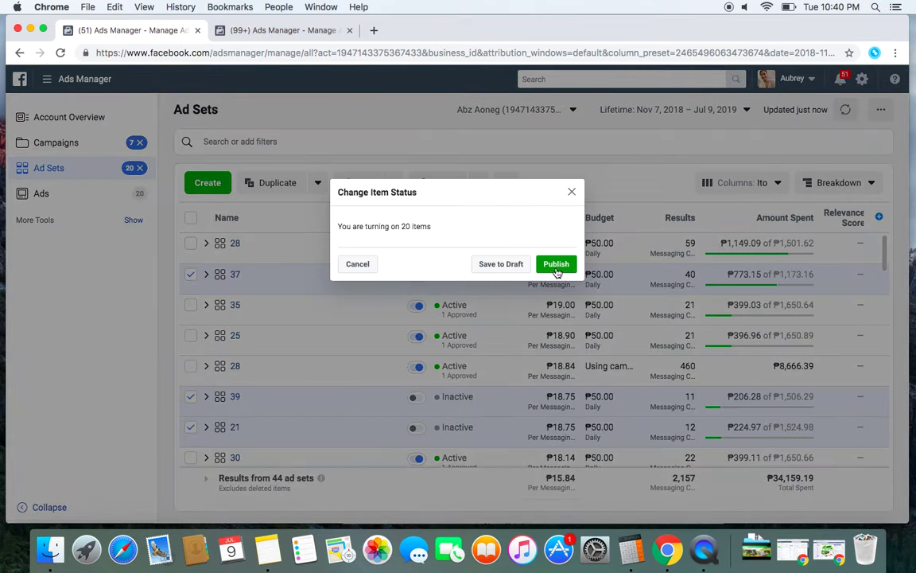
pyautogui.click(556, 263)
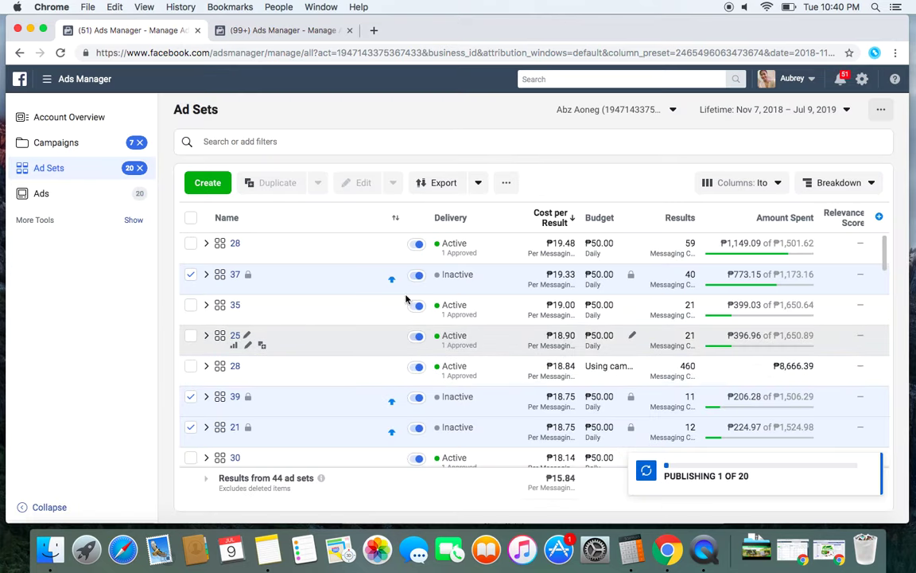
# Return to the campaign list, sort it by name and deselect all the HP Non CBO -1K campaigns.
pyautogui.click(57, 145)
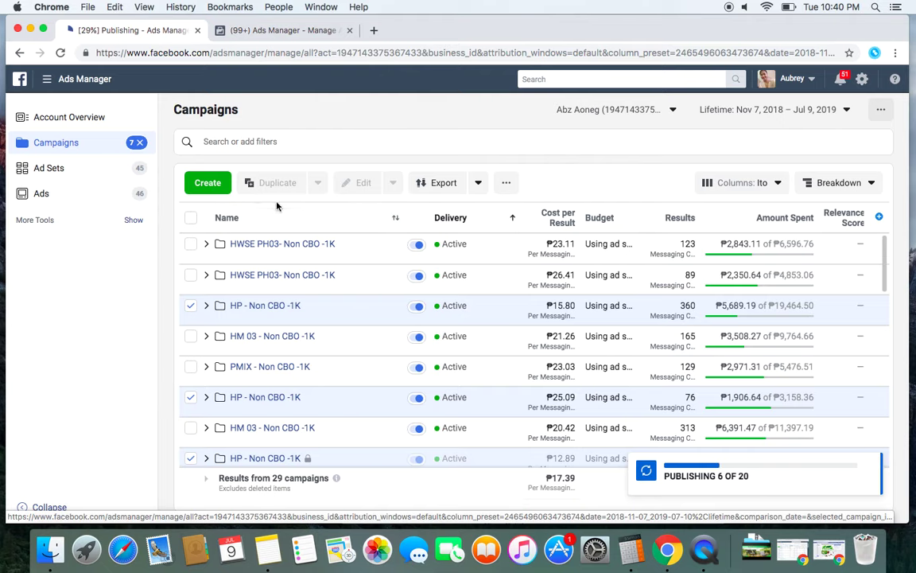
pyautogui.click(230, 221)
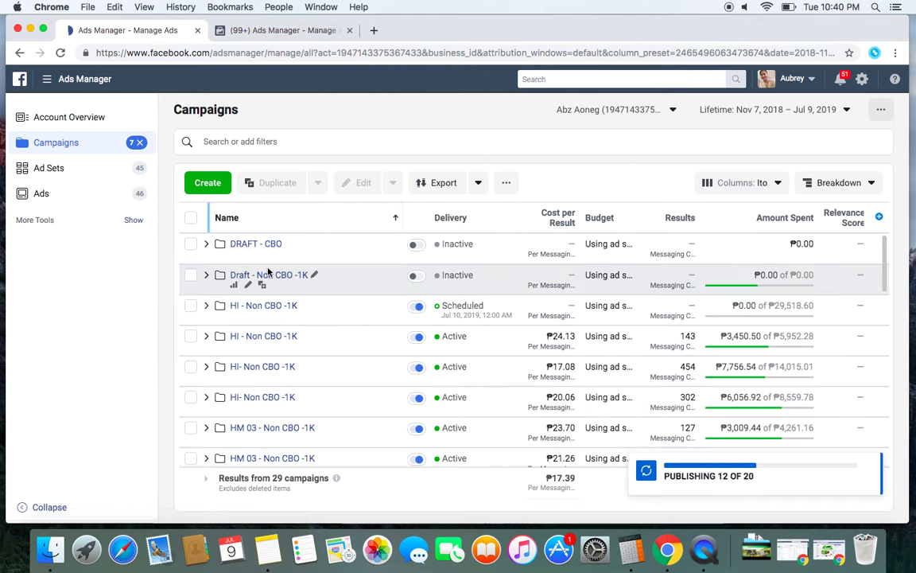
pyautogui.scroll(-5, 302, 317)
pyautogui.scroll(-3, 306, 321)
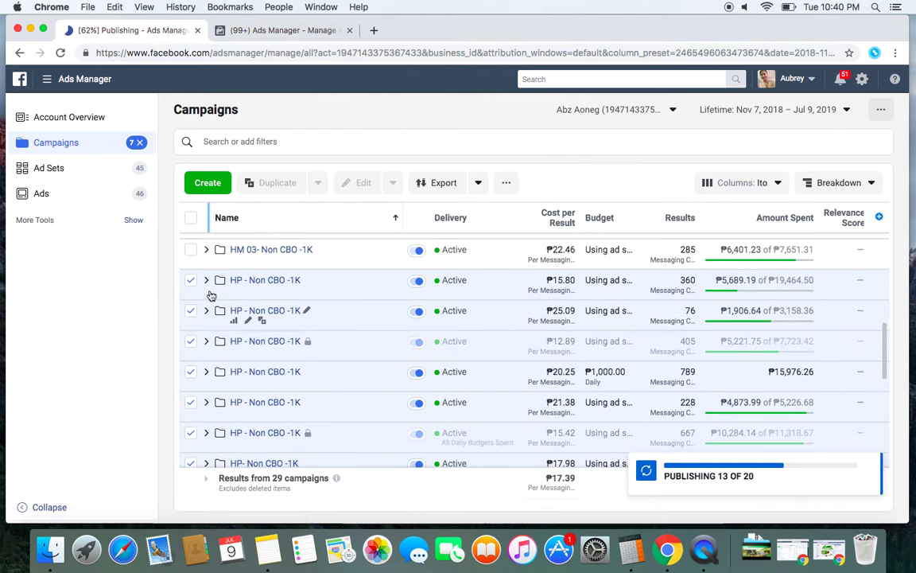
pyautogui.click(191, 280)
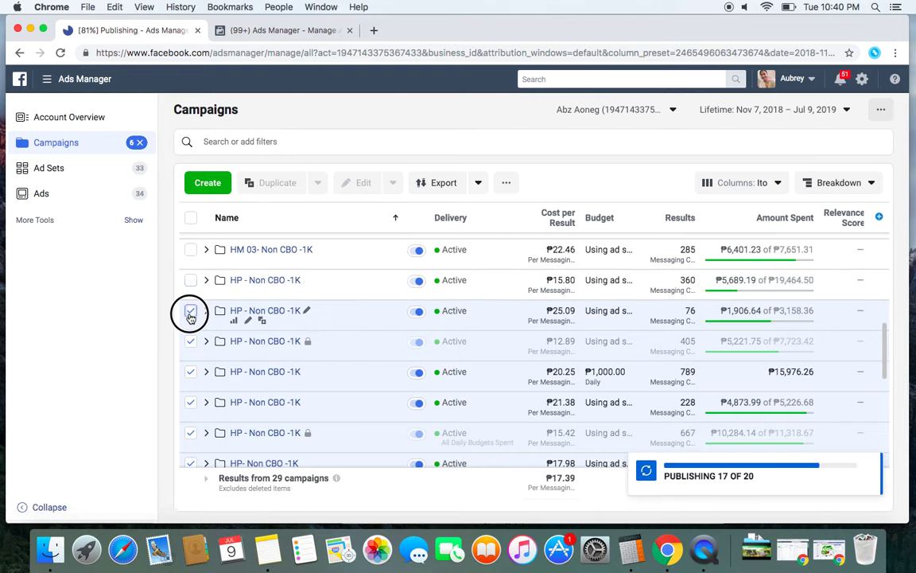
pyautogui.click(191, 310)
pyautogui.click(191, 340)
pyautogui.click(191, 372)
pyautogui.click(190, 401)
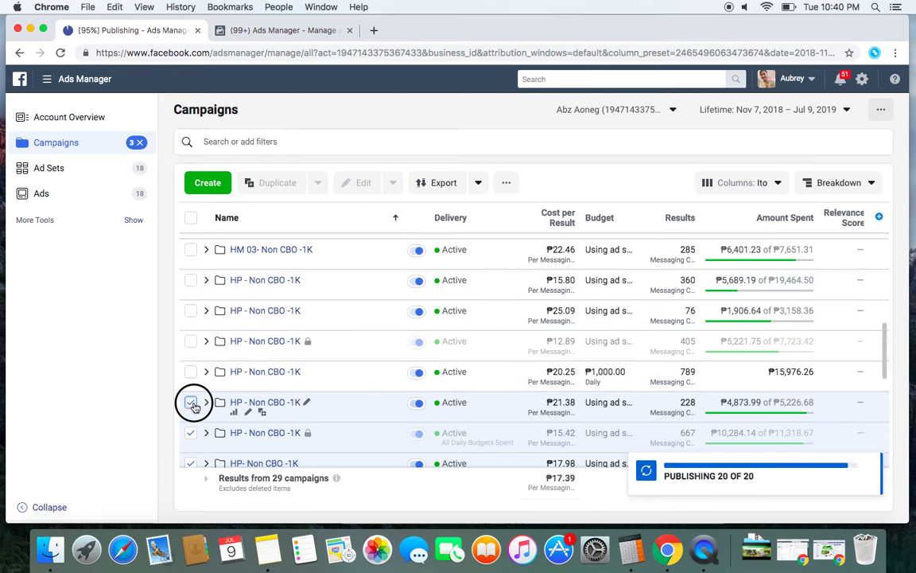
pyautogui.scroll(-5, 344, 382)
pyautogui.scroll(-2, 335, 373)
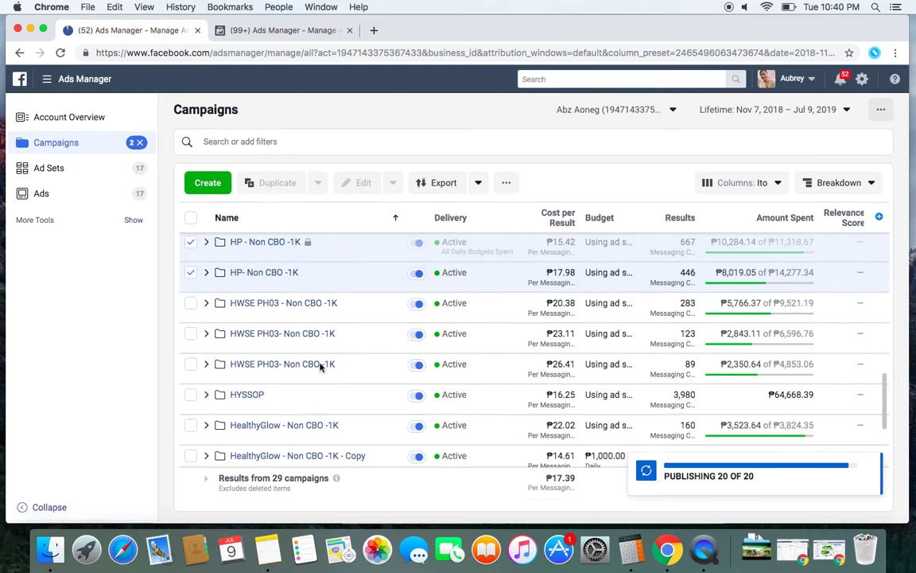
pyautogui.click(191, 242)
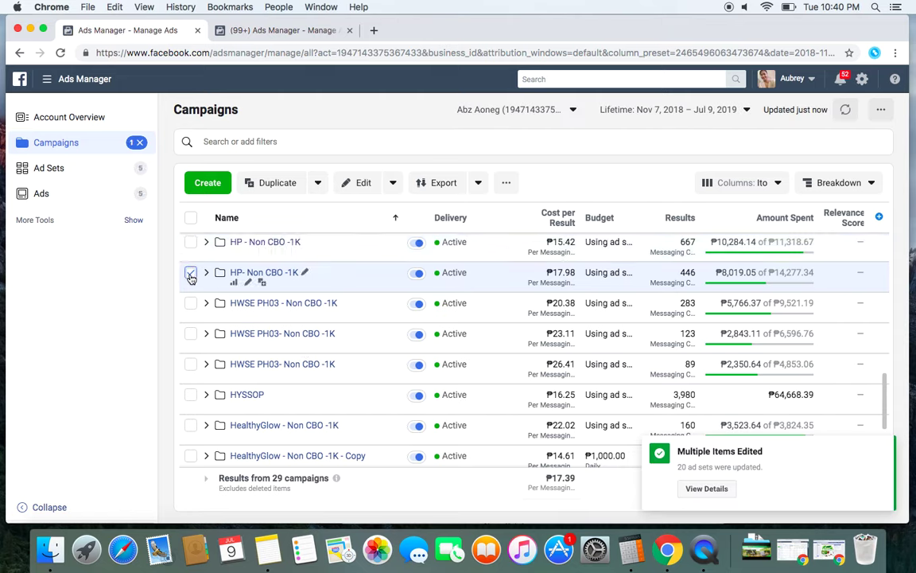
pyautogui.click(191, 272)
# Select the three HWSE PH03 Non CBO -1K campaigns and sort their ad sets by highest cost per result.
pyautogui.click(191, 305)
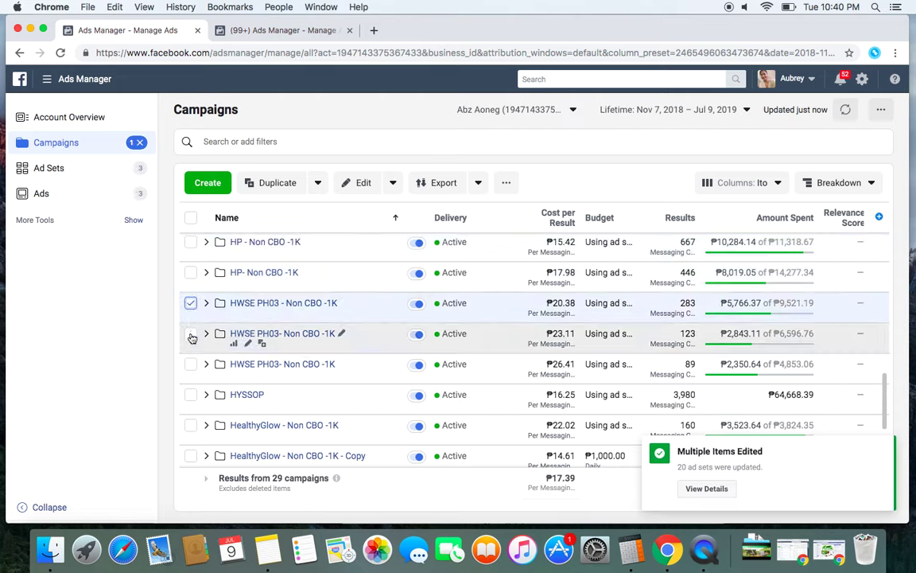
pyautogui.click(191, 334)
pyautogui.click(191, 364)
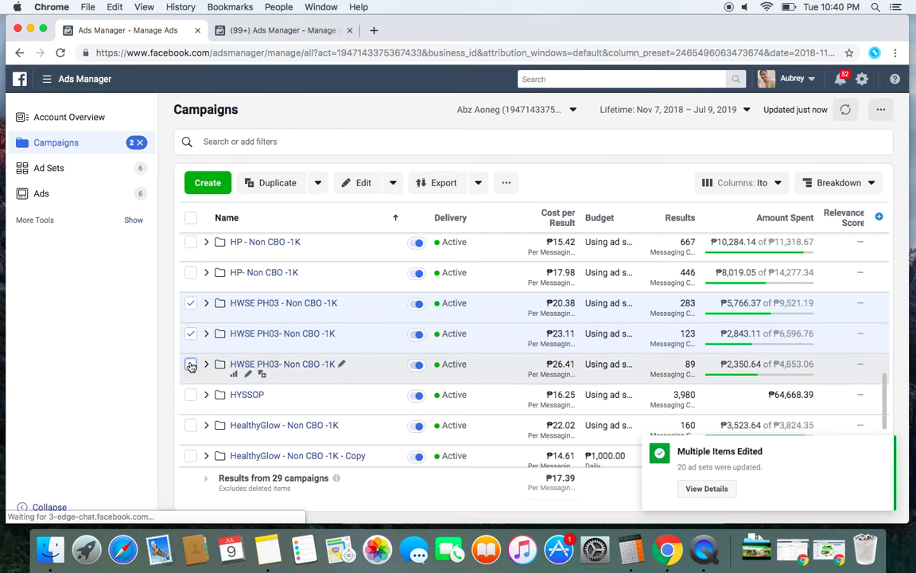
pyautogui.click(50, 170)
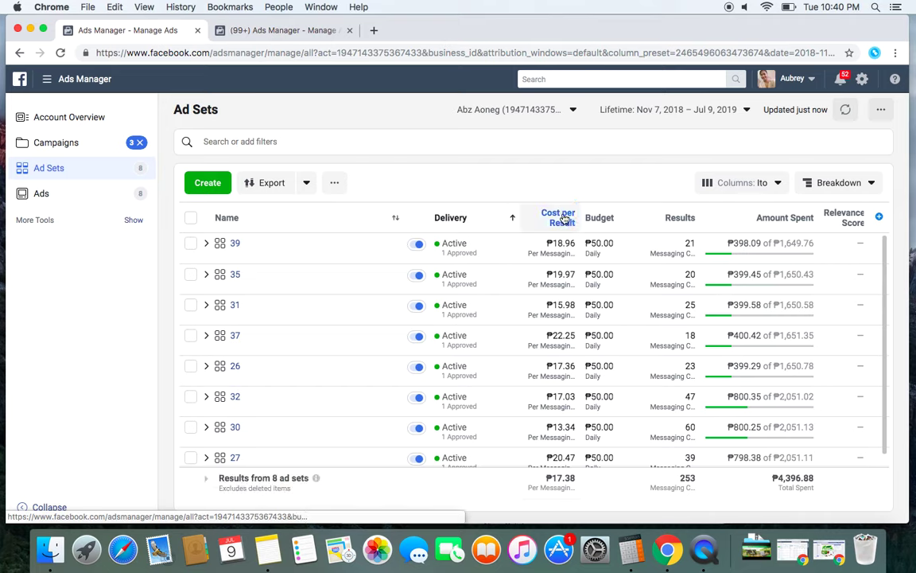
pyautogui.click(562, 219)
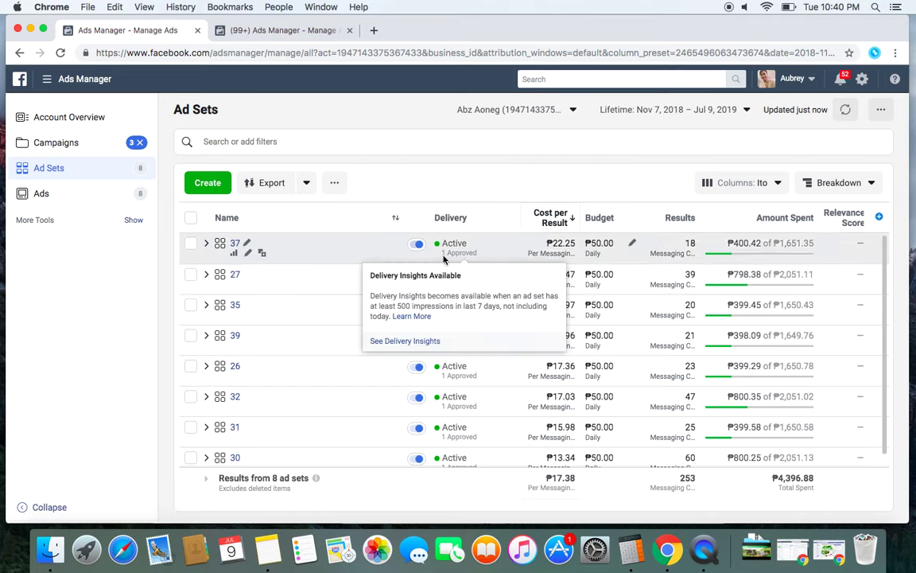
# Select the most expensive ad set, 37, and review its cost per result for Today and for Yesterday.
pyautogui.click(191, 245)
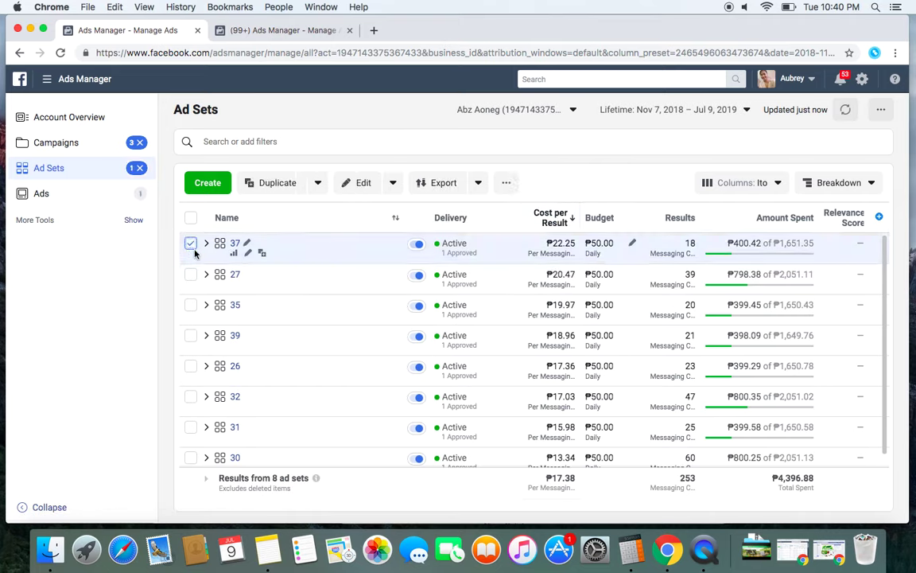
pyautogui.click(743, 112)
pyautogui.click(746, 159)
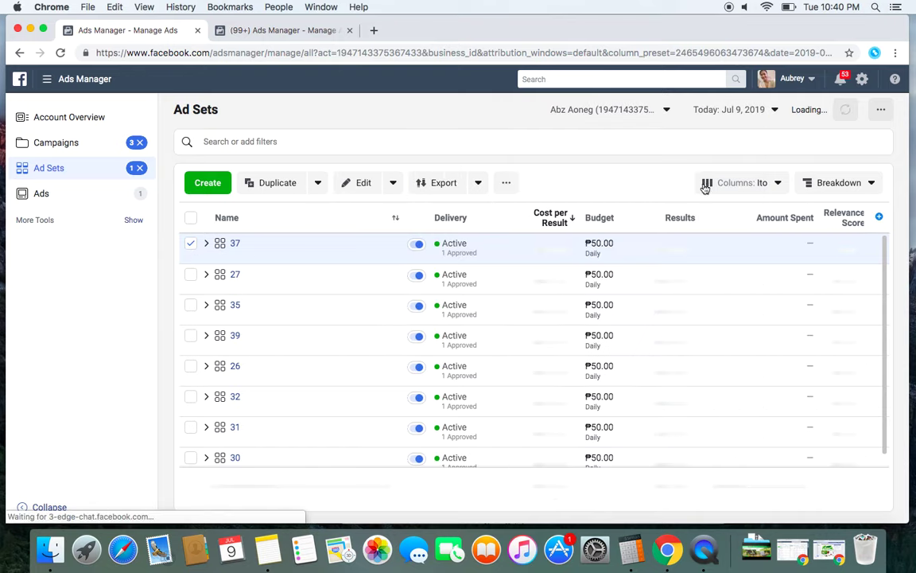
pyautogui.click(638, 110)
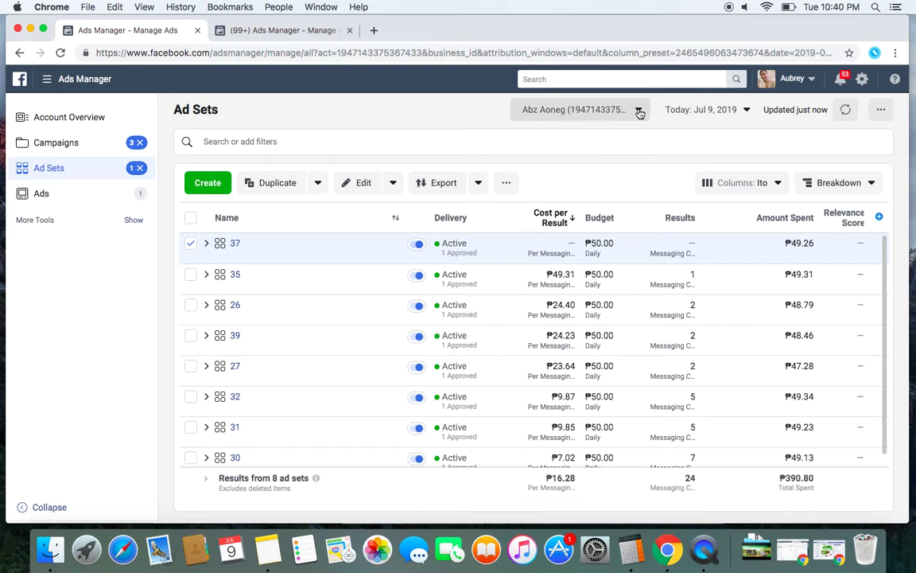
pyautogui.click(745, 111)
pyautogui.click(697, 199)
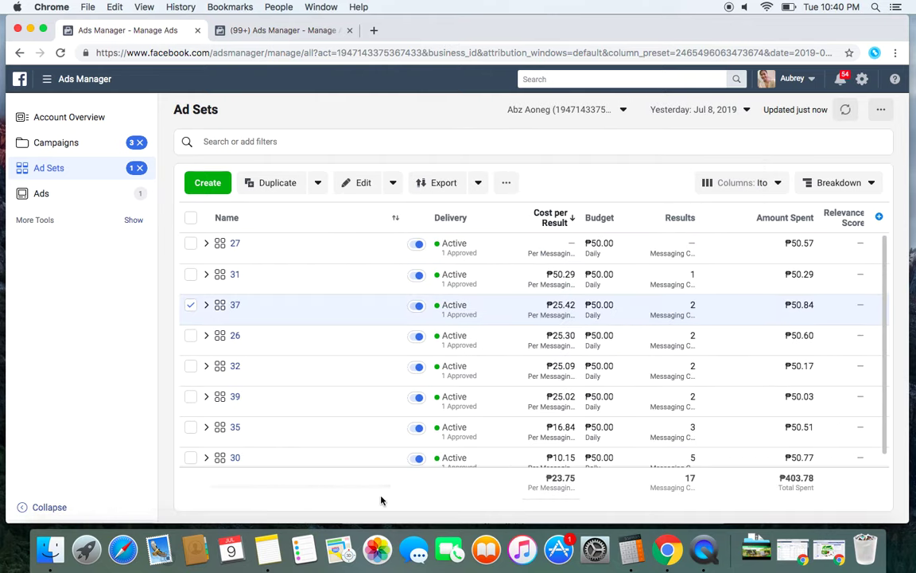
# Delete the selected ad set 37 and confirm the deletion.
pyautogui.click(393, 184)
pyautogui.click(335, 239)
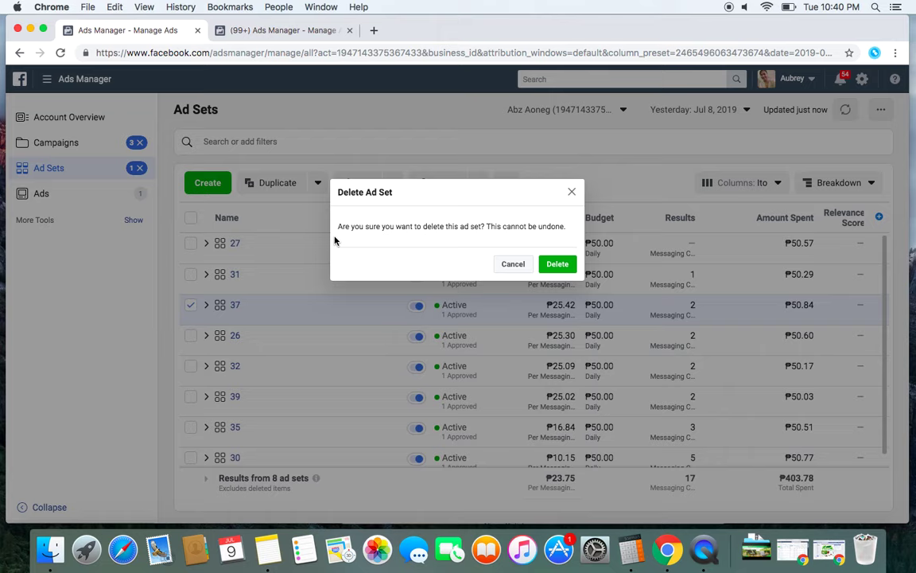
pyautogui.click(562, 265)
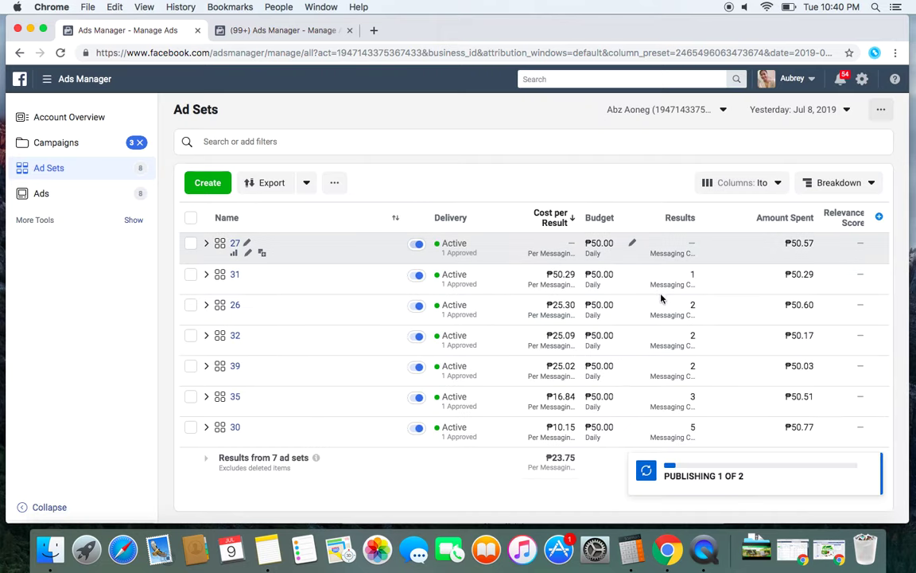
# Return to the campaign list, sort it by name and deselect the three HWSE PH03 Non CBO -1K campaigns.
pyautogui.click(62, 144)
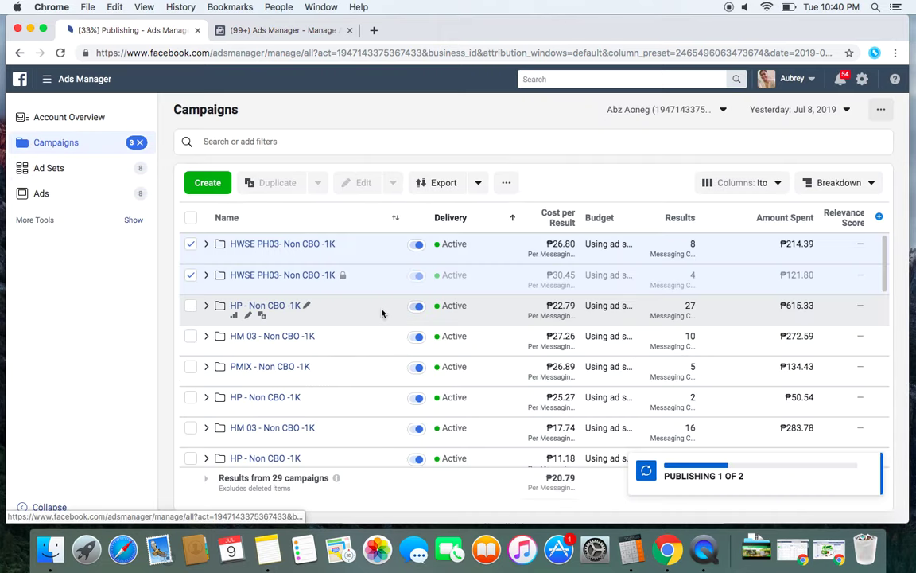
pyautogui.click(227, 218)
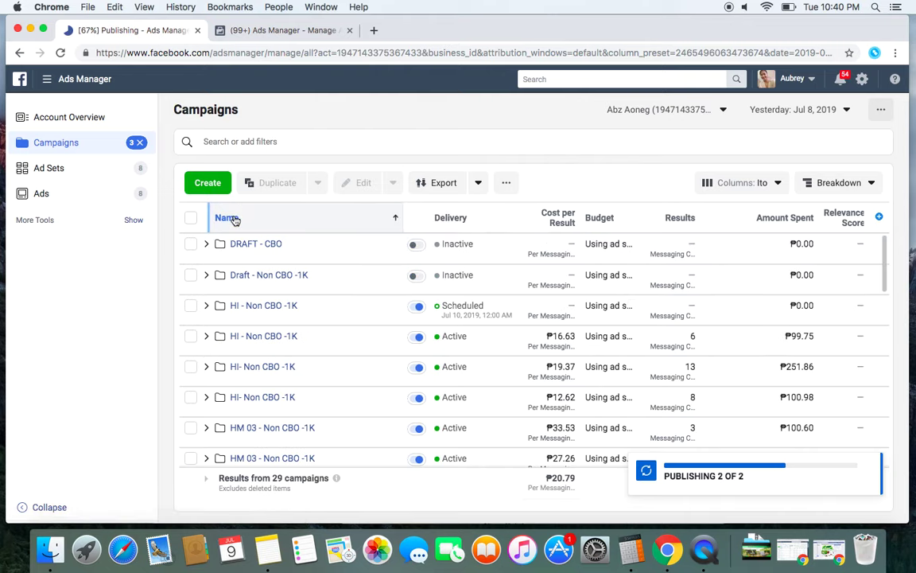
pyautogui.scroll(-5, 262, 342)
pyautogui.scroll(-5, 253, 347)
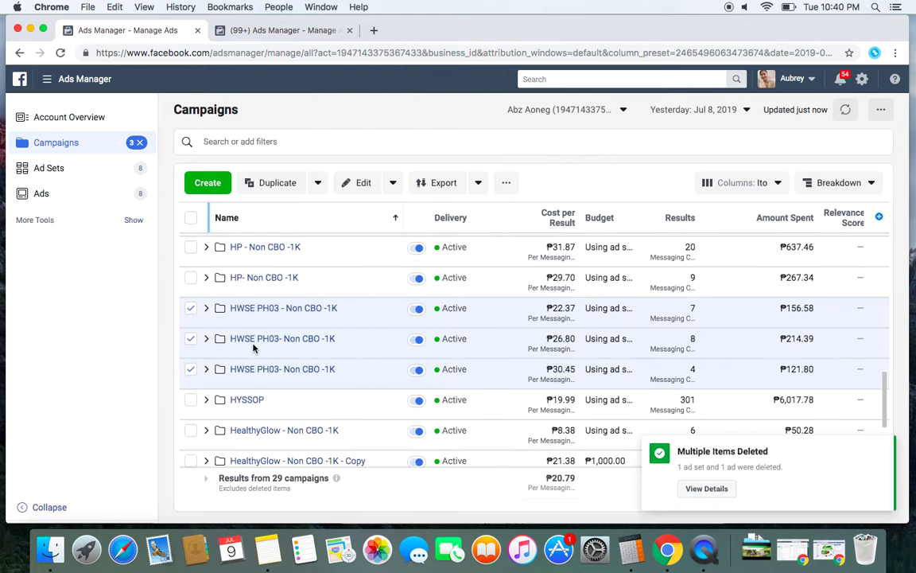
pyautogui.click(191, 310)
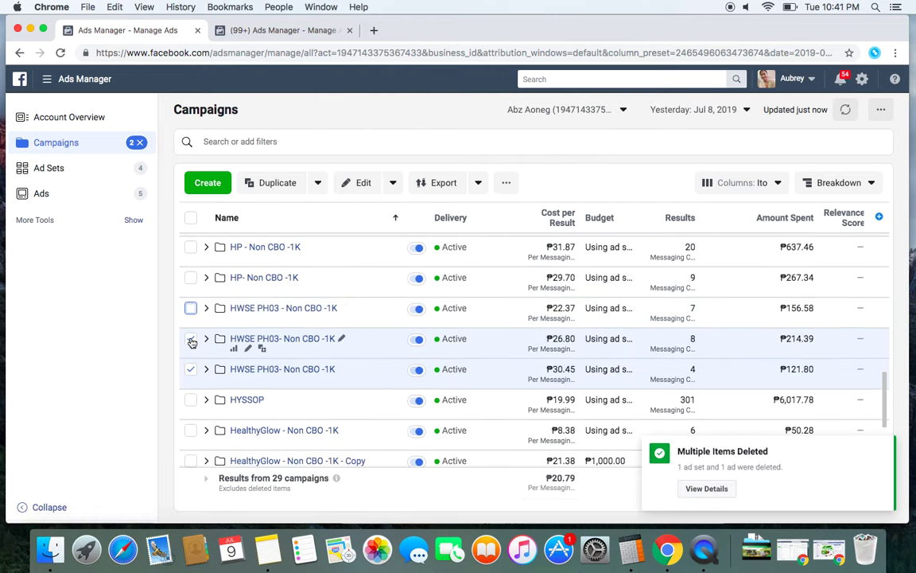
pyautogui.click(191, 340)
pyautogui.click(191, 369)
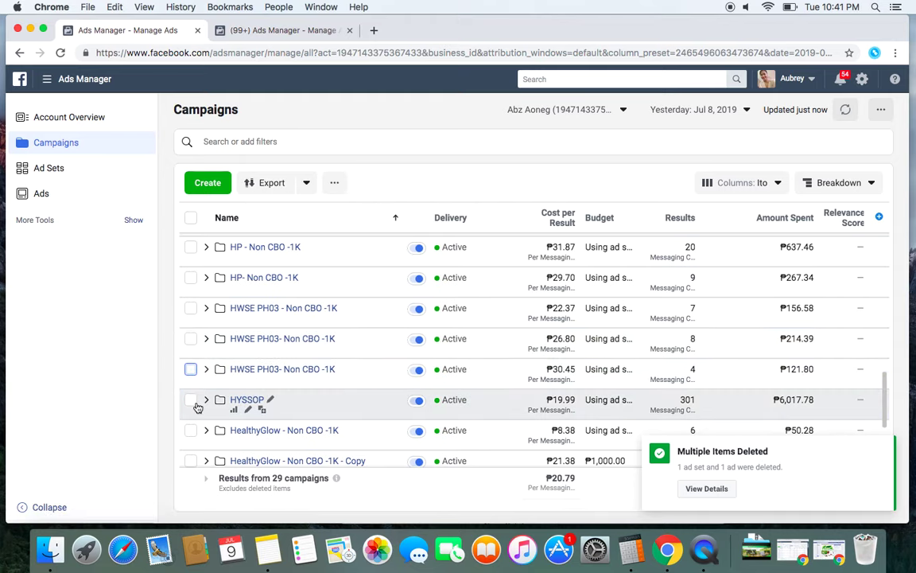
# Select the two HealthyGlow and four PMIX Non CBO -1K campaigns and sort their ad sets by highest cost per result.
pyautogui.scroll(-3, 198, 407)
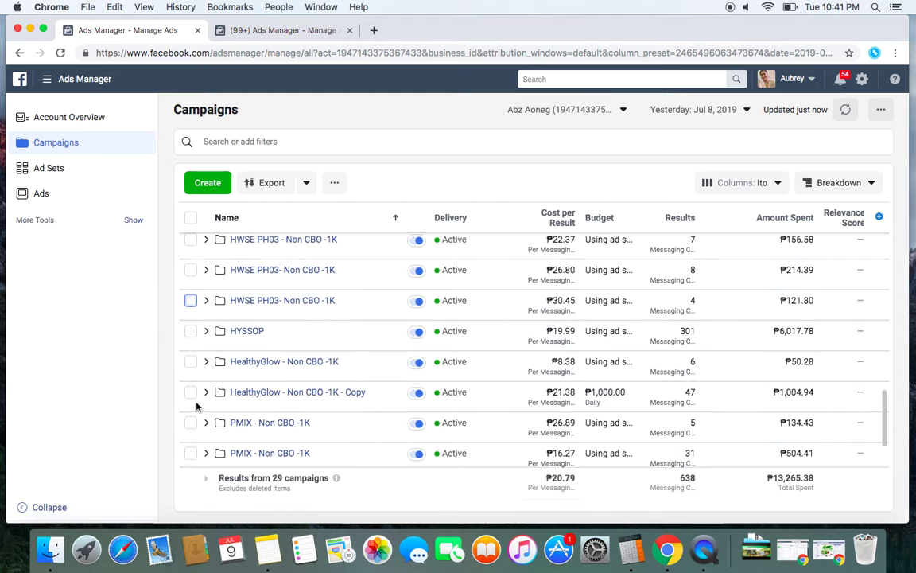
pyautogui.click(191, 366)
pyautogui.scroll(-2, 191, 364)
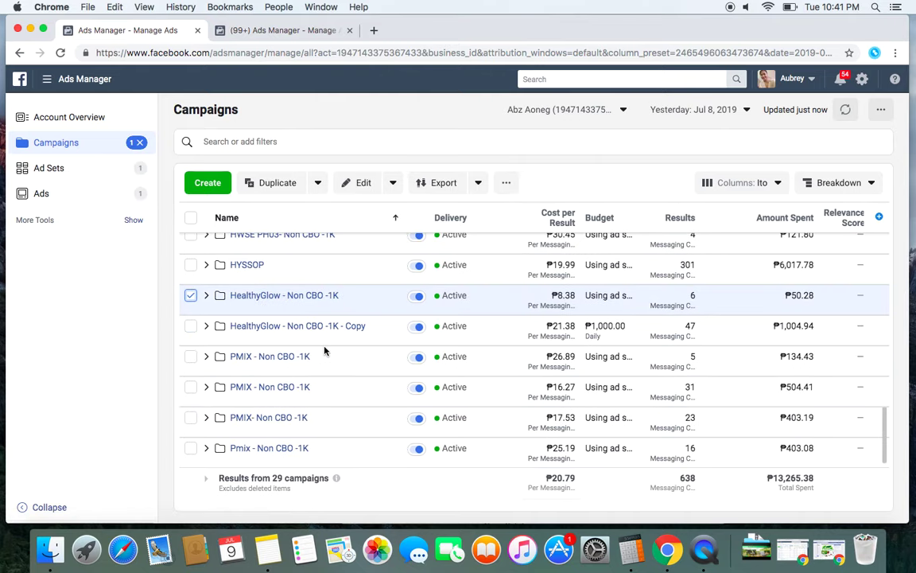
pyautogui.click(191, 328)
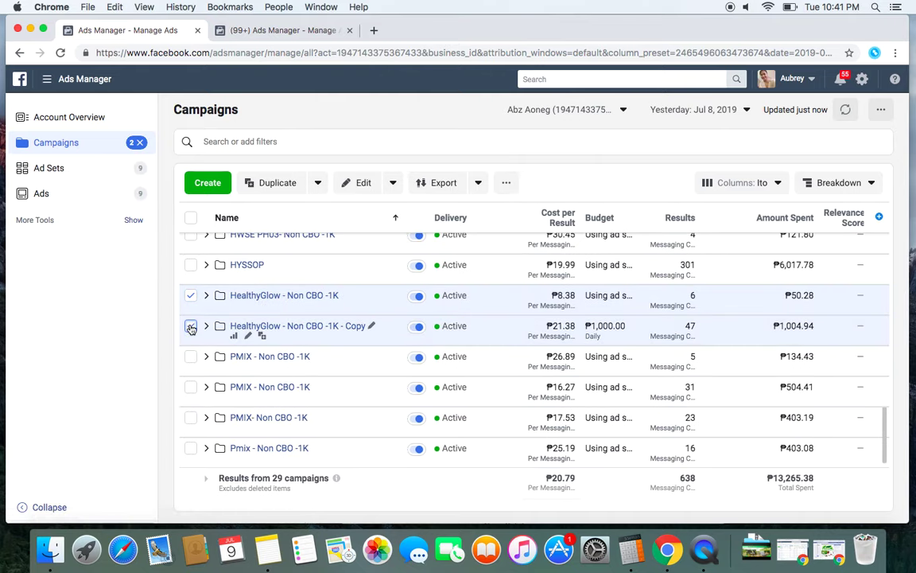
pyautogui.click(191, 356)
pyautogui.click(191, 387)
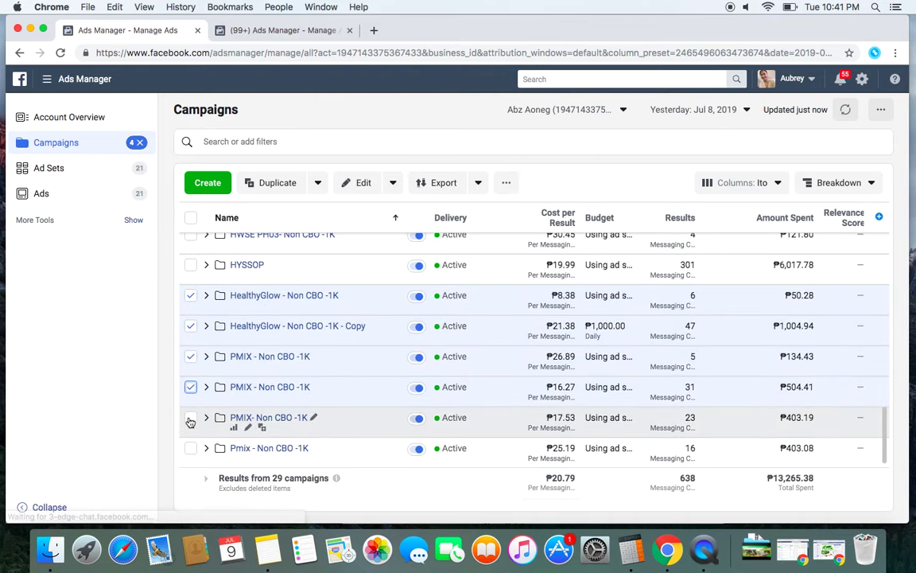
pyautogui.click(191, 418)
pyautogui.click(191, 449)
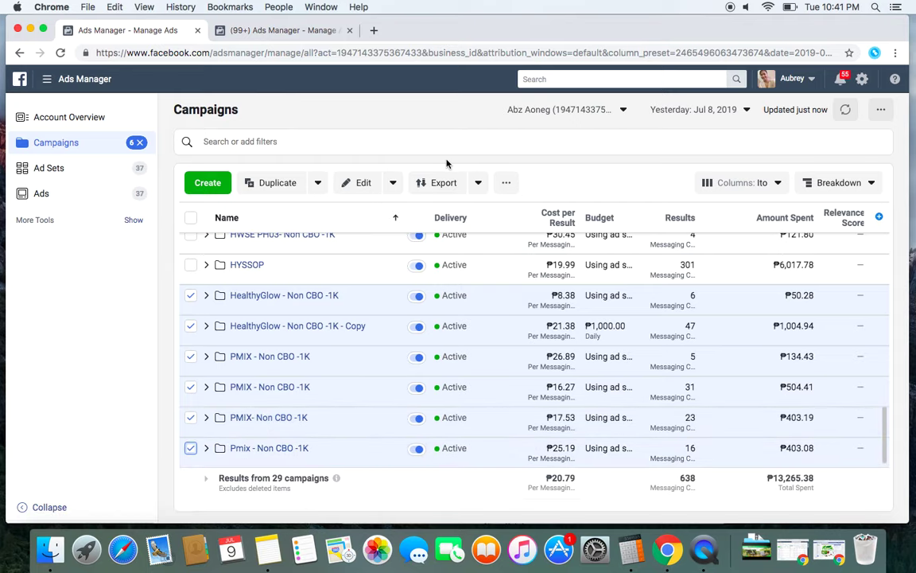
pyautogui.click(61, 167)
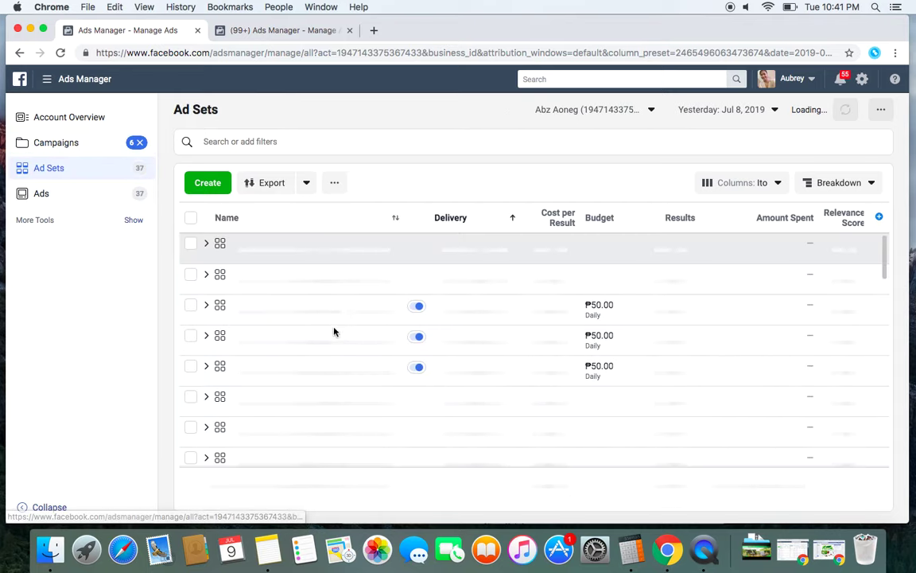
pyautogui.click(559, 217)
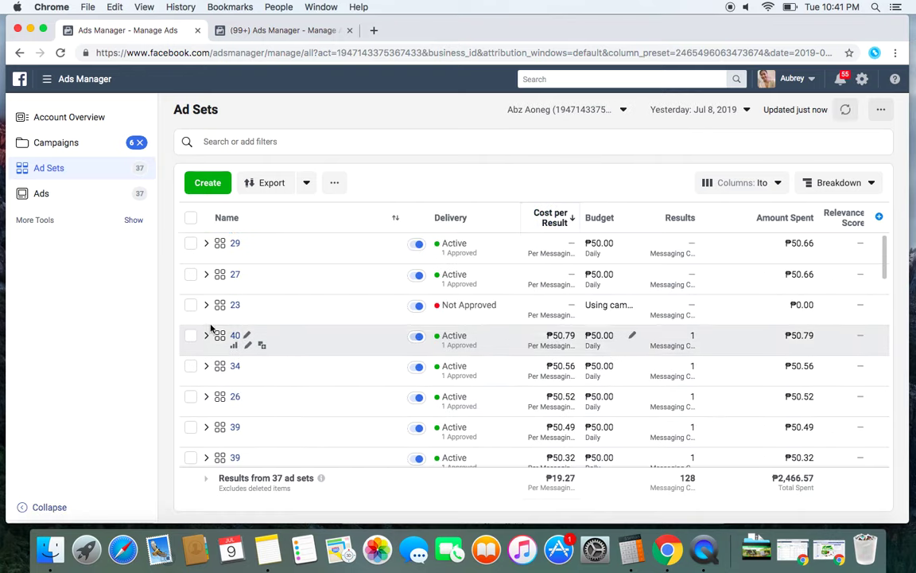
# Select the first five ad sets in the sorted list: 29, 27, 23, 40 and 34.
pyautogui.click(191, 306)
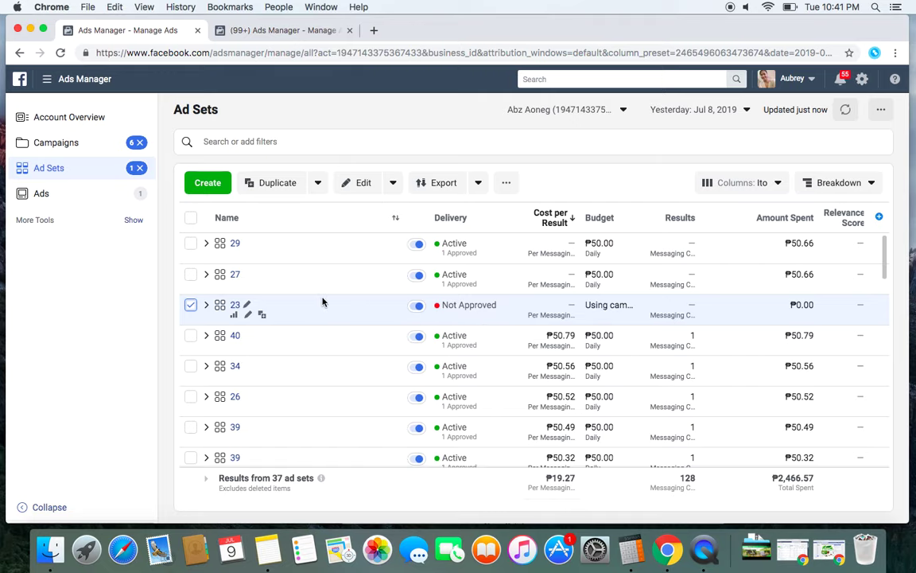
pyautogui.click(192, 276)
pyautogui.click(191, 242)
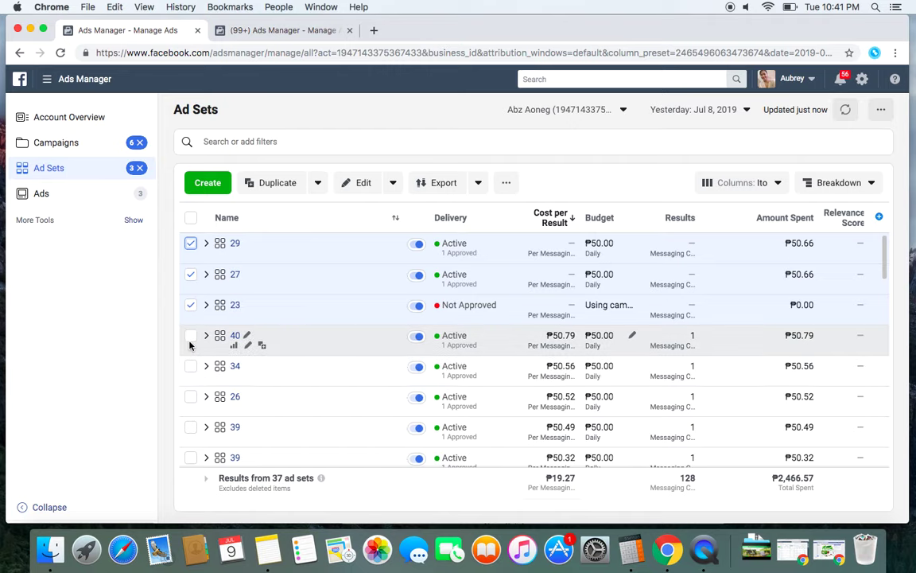
pyautogui.click(191, 336)
pyautogui.click(192, 370)
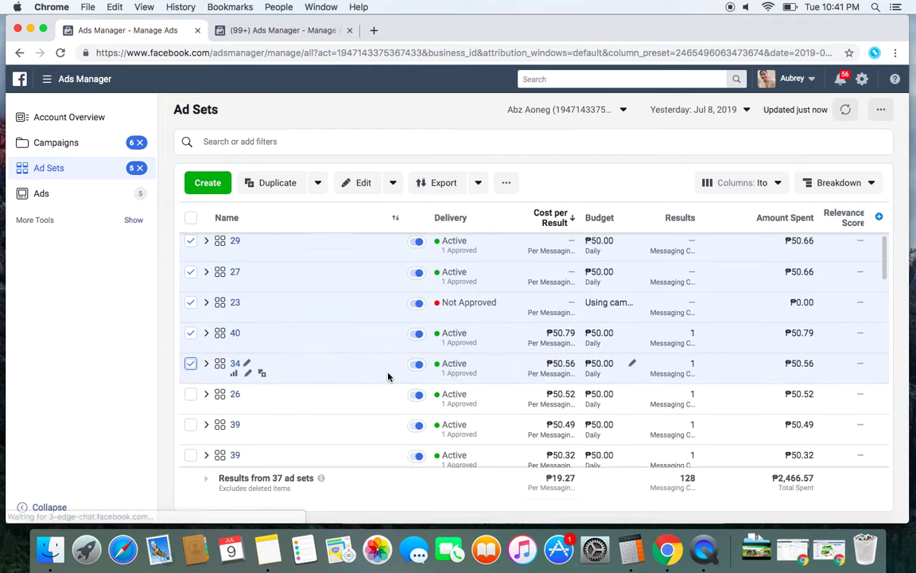
# Add the next seven costliest ad sets to the selection: 26, both 39s, 25, 31, 21 and 33.
pyautogui.scroll(-3, 389, 373)
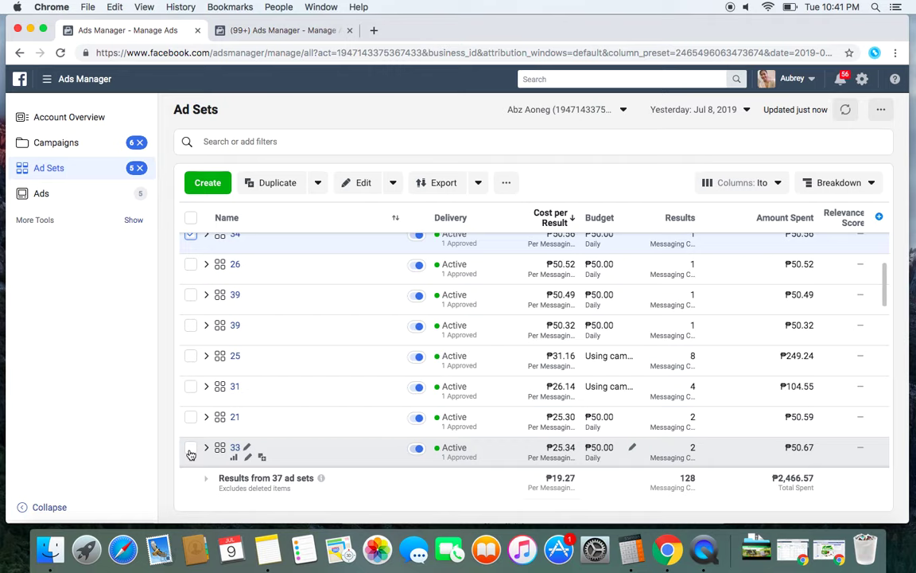
pyautogui.click(191, 448)
pyautogui.click(191, 417)
pyautogui.click(191, 387)
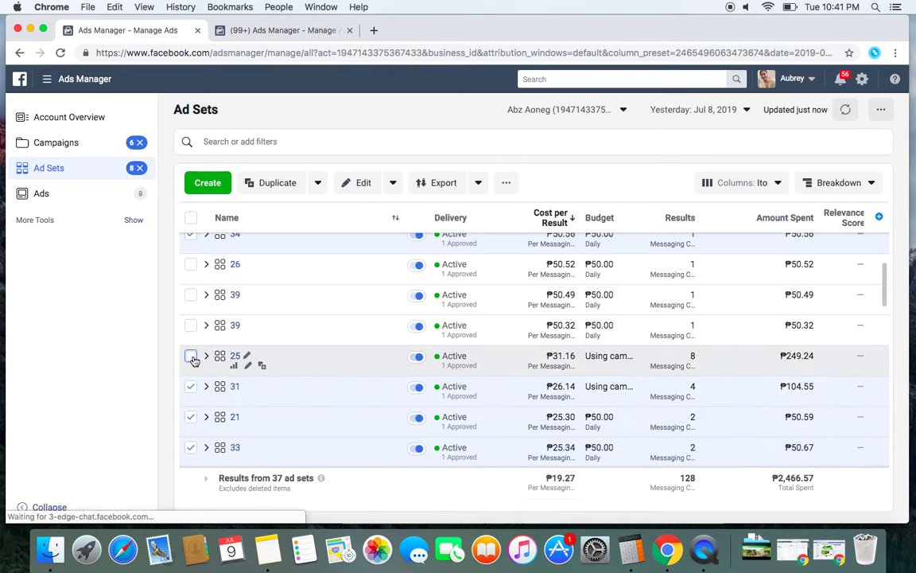
pyautogui.click(191, 357)
pyautogui.click(191, 325)
pyautogui.click(190, 295)
pyautogui.click(191, 265)
# Add six more ad sets costing above ₱23 per result to the selection: 36, 23, both 30s, 38 and 28.
pyautogui.scroll(-5, 262, 350)
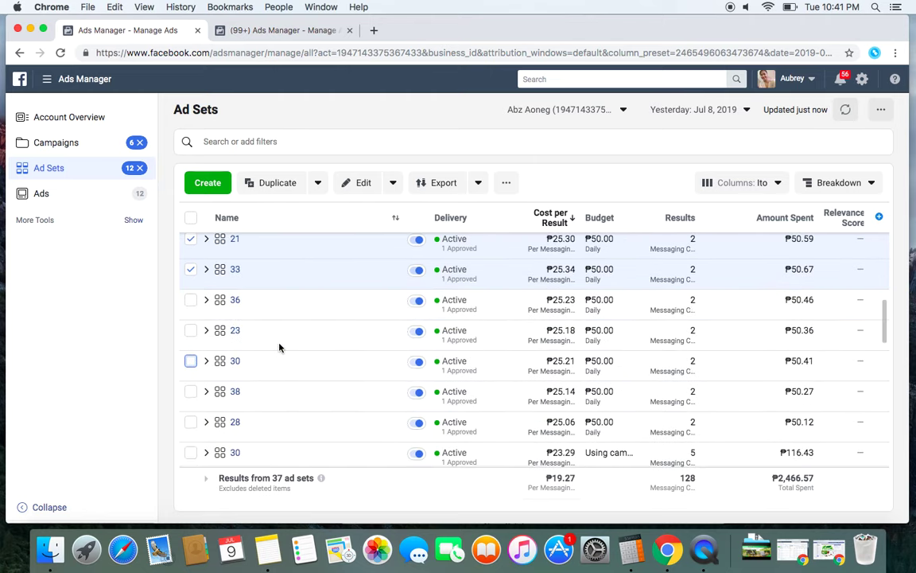
pyautogui.scroll(-2, 279, 347)
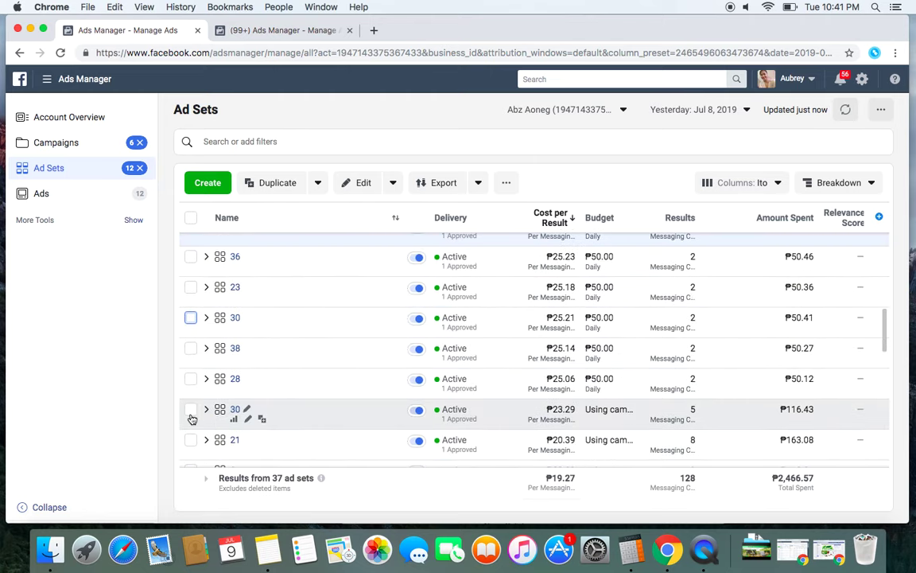
pyautogui.click(191, 410)
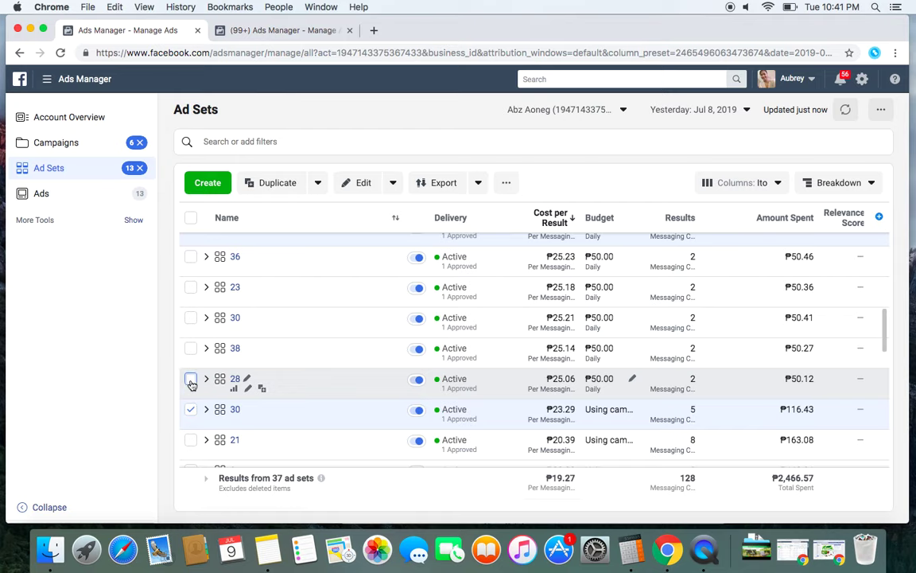
pyautogui.click(191, 380)
pyautogui.click(191, 349)
pyautogui.click(191, 318)
pyautogui.click(191, 288)
pyautogui.click(191, 257)
# Set the date range to Today and deselect the seven selected ad sets costing under ₱16.25 per result: 26, 36, 38, 21, 31, 30 and 39.
pyautogui.scroll(5, 288, 340)
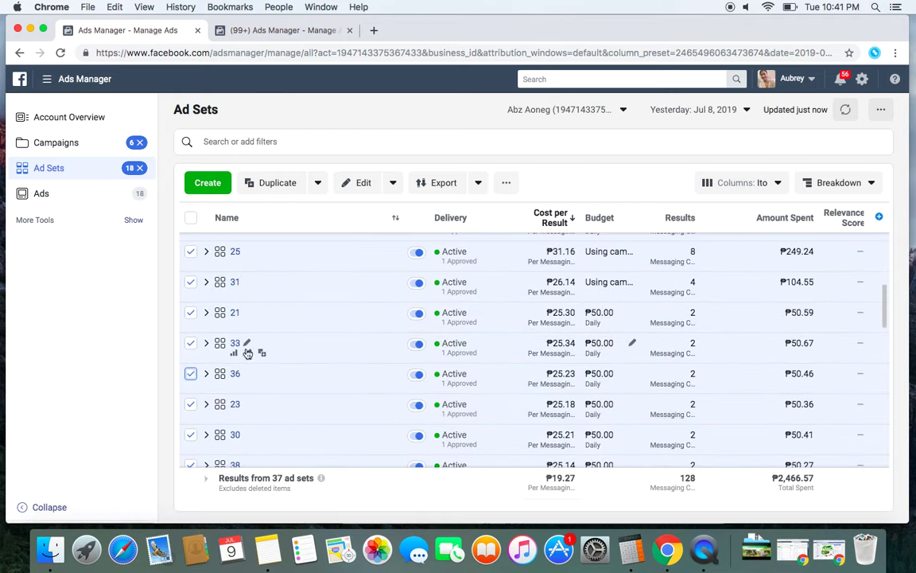
pyautogui.click(728, 111)
pyautogui.click(693, 182)
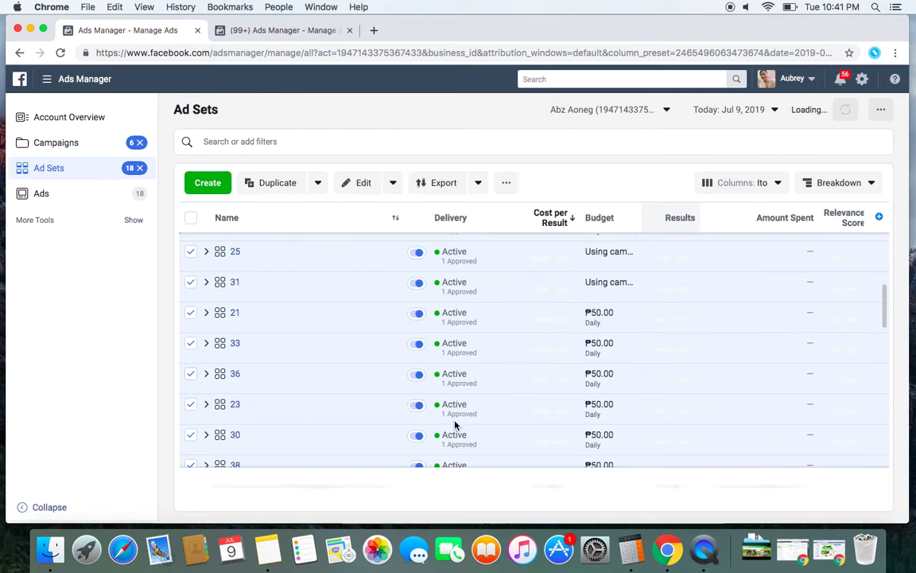
pyautogui.scroll(-5, 609, 321)
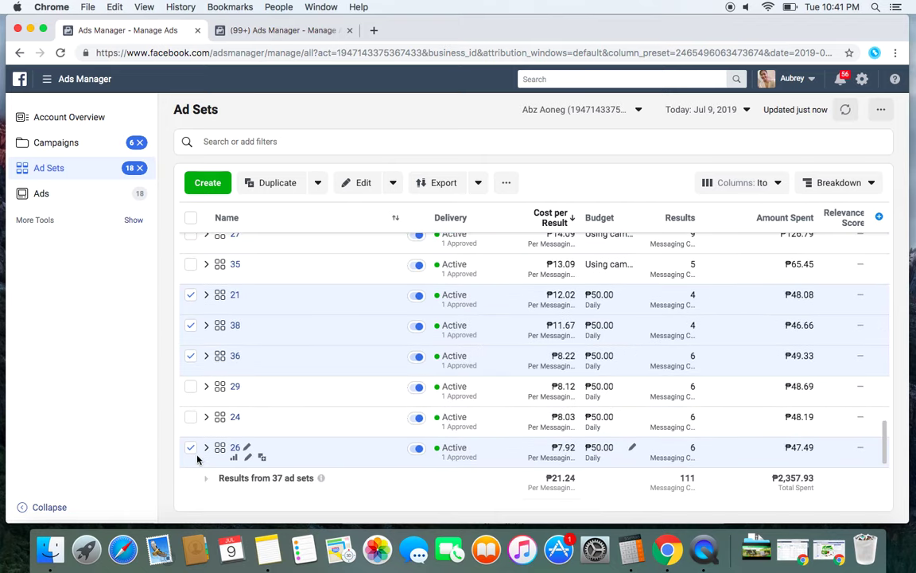
pyautogui.click(191, 450)
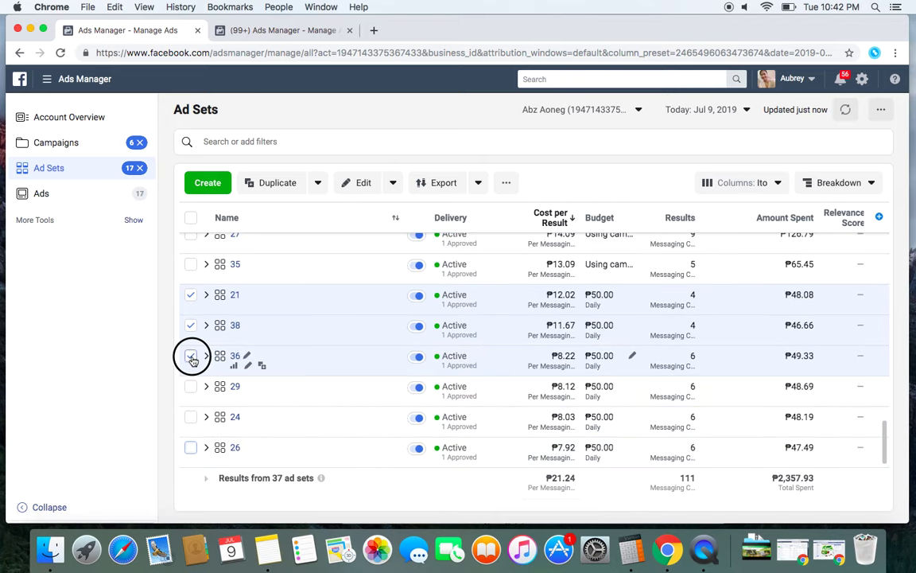
pyautogui.click(191, 357)
pyautogui.click(190, 326)
pyautogui.click(190, 295)
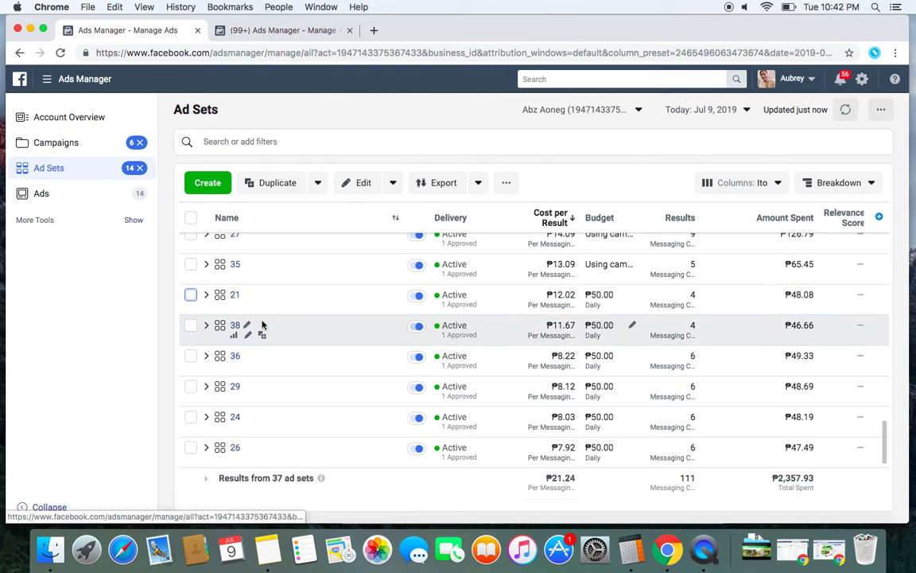
pyautogui.scroll(5, 253, 318)
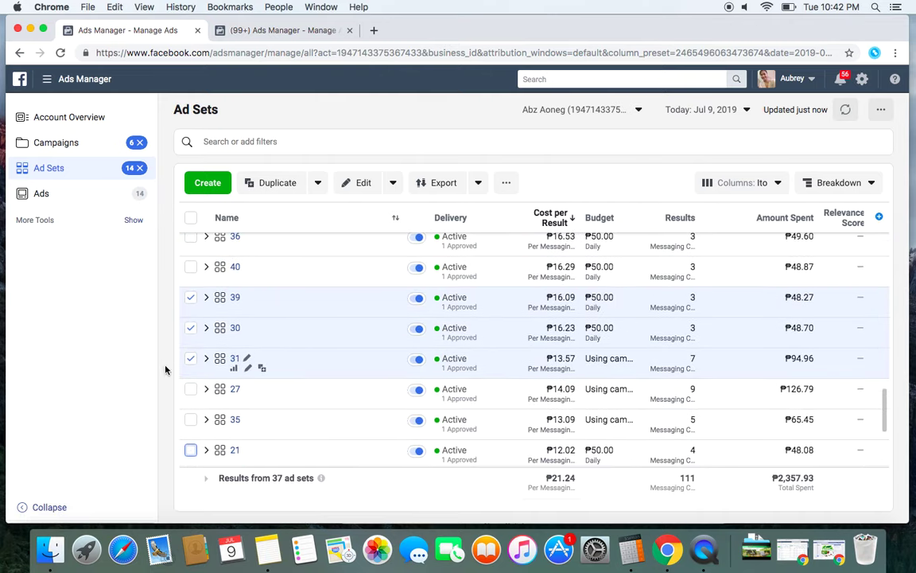
pyautogui.click(191, 358)
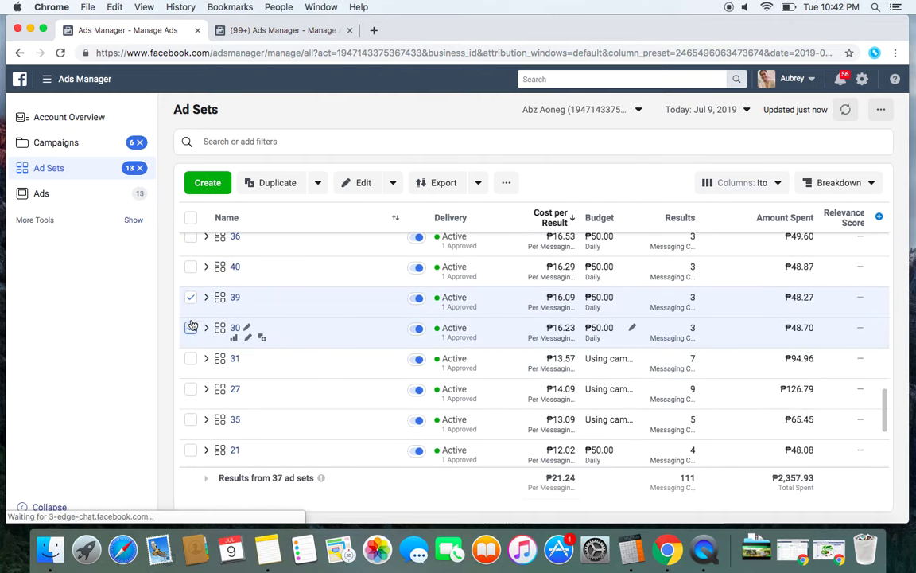
pyautogui.click(191, 325)
pyautogui.click(189, 296)
# Set the date range to Lifetime and deselect the three adjacent ad sets costing under ₱16 per result: 25, 39 and 27.
pyautogui.scroll(4, 296, 374)
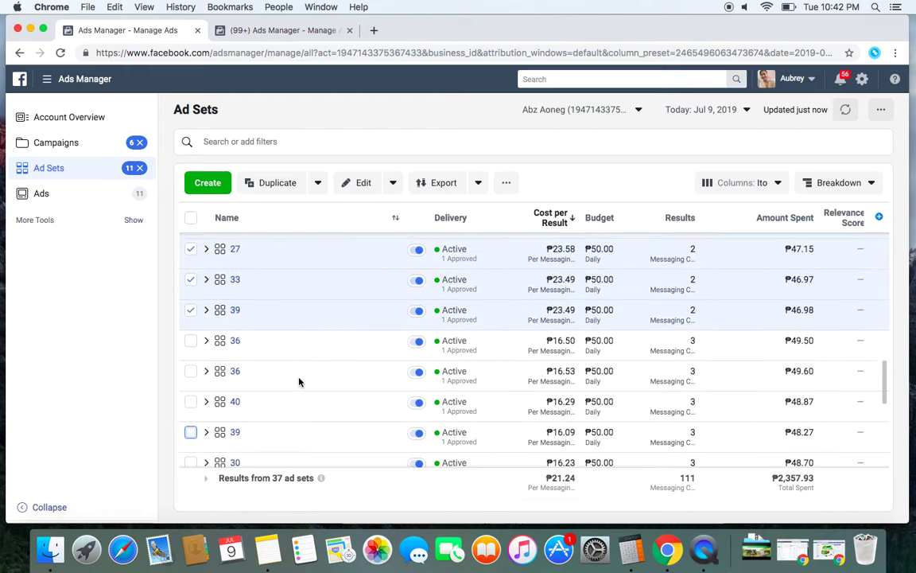
pyautogui.scroll(2, 299, 382)
pyautogui.click(742, 114)
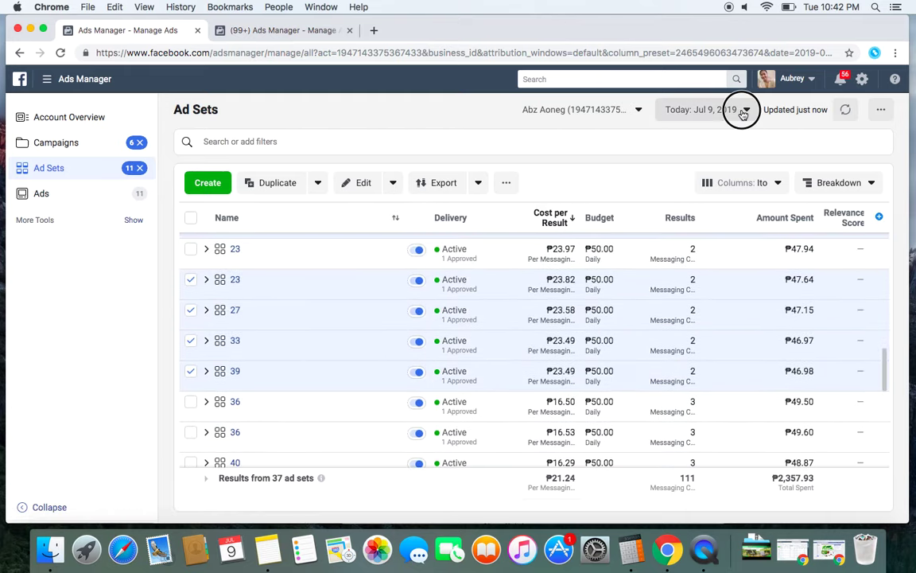
pyautogui.click(699, 161)
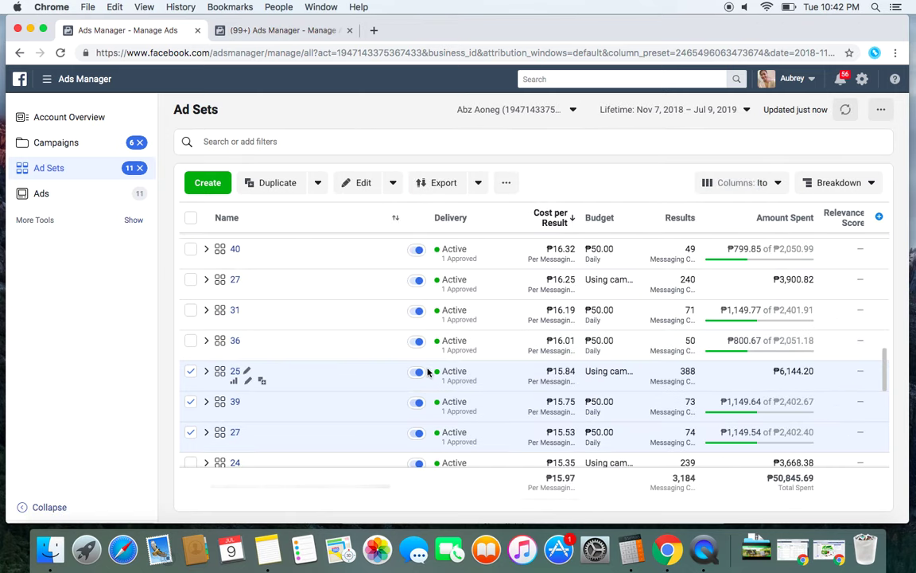
pyautogui.scroll(-3, 331, 407)
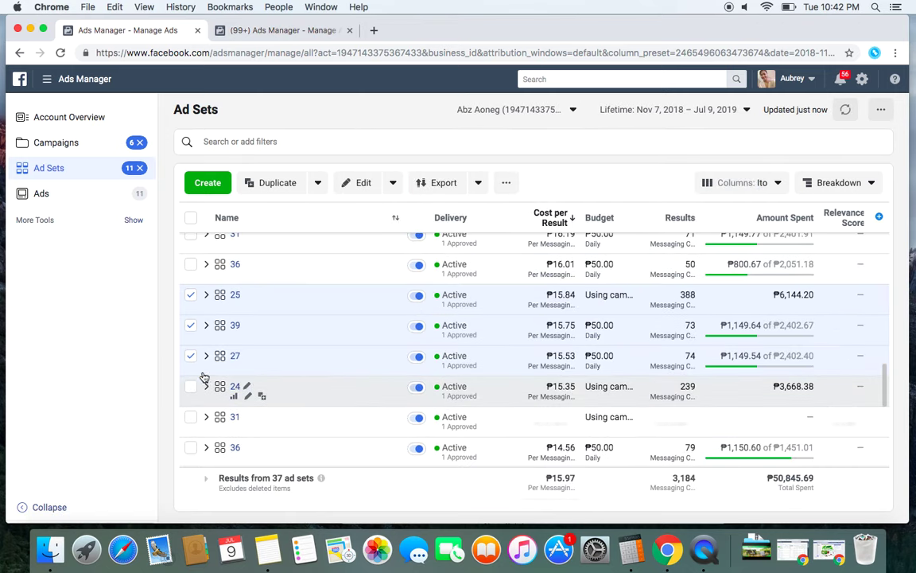
pyautogui.click(191, 356)
pyautogui.click(191, 326)
pyautogui.click(191, 295)
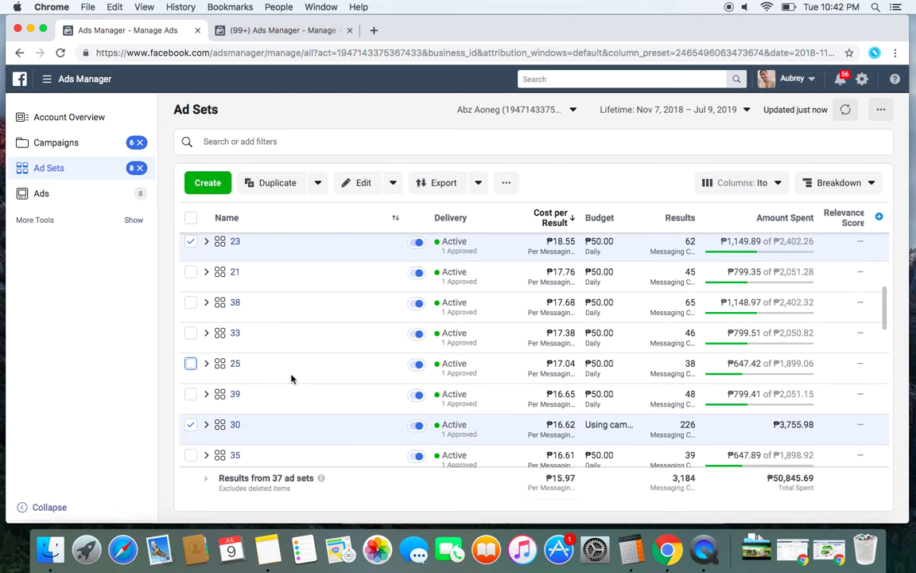
# Deselect ad set 30 at ₱16.62 per result, ad set 34 at ₱18.63 and ad set 23 at ₱18.55.
pyautogui.scroll(-3, 298, 382)
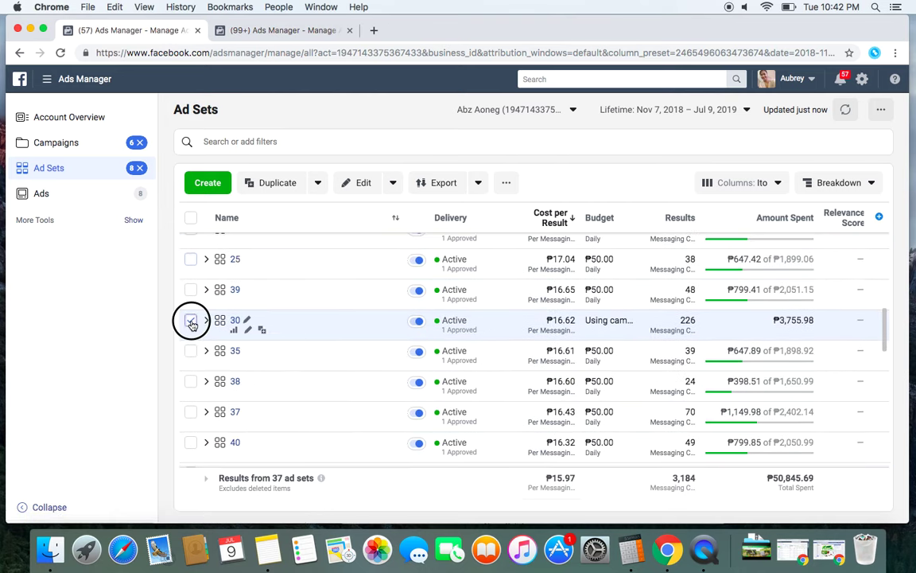
pyautogui.click(191, 321)
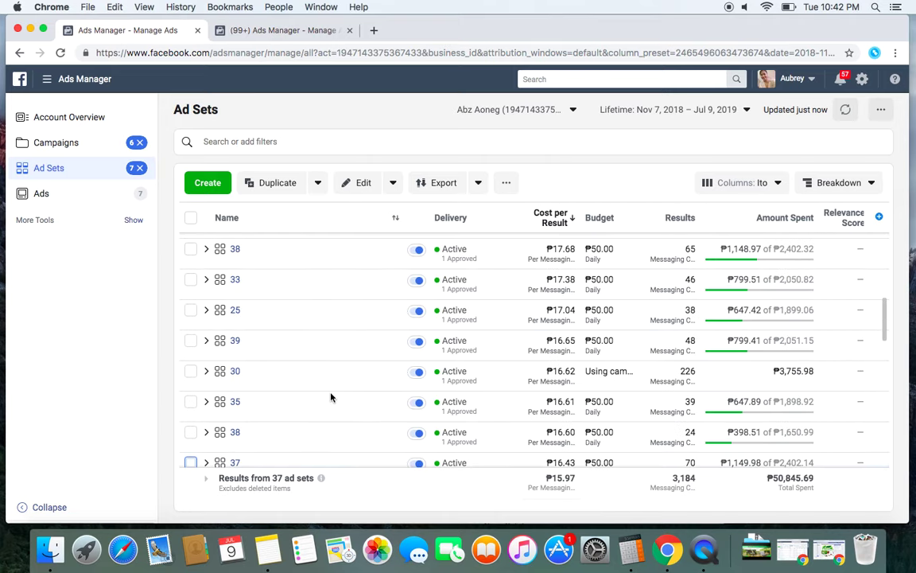
pyautogui.scroll(-1, 295, 398)
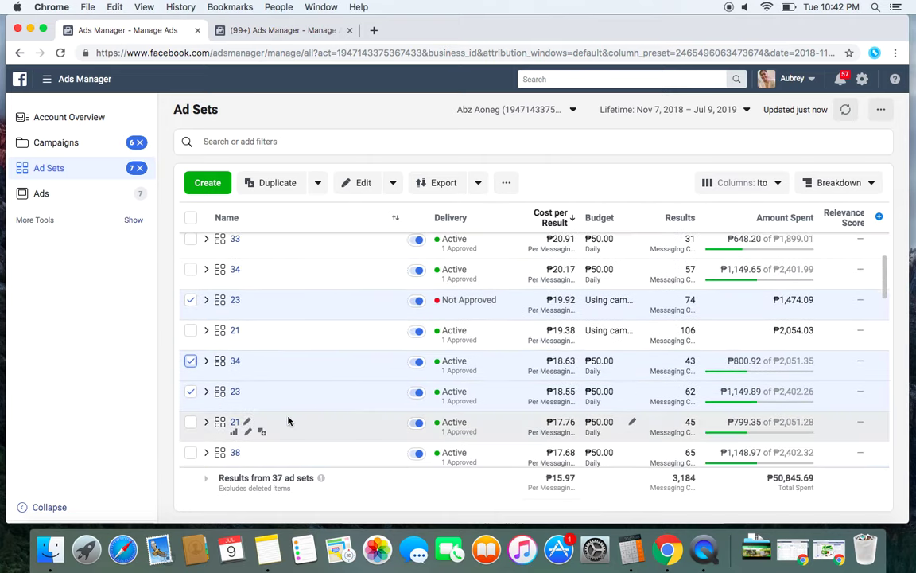
pyautogui.click(191, 362)
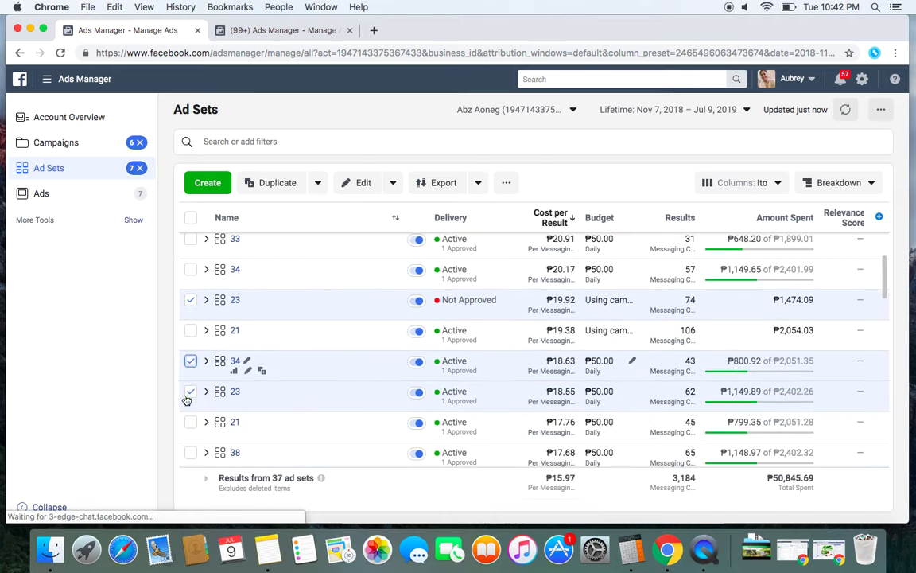
pyautogui.click(191, 393)
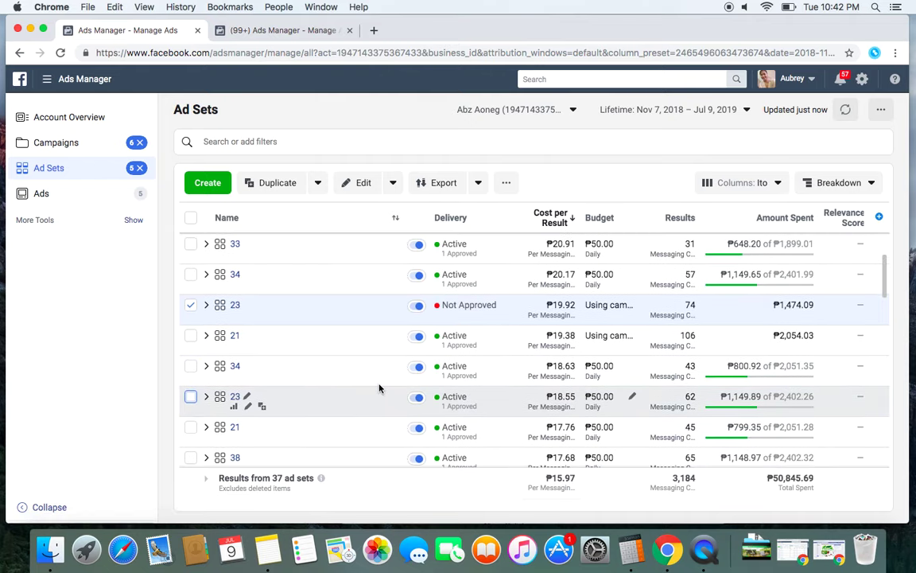
pyautogui.scroll(2, 378, 388)
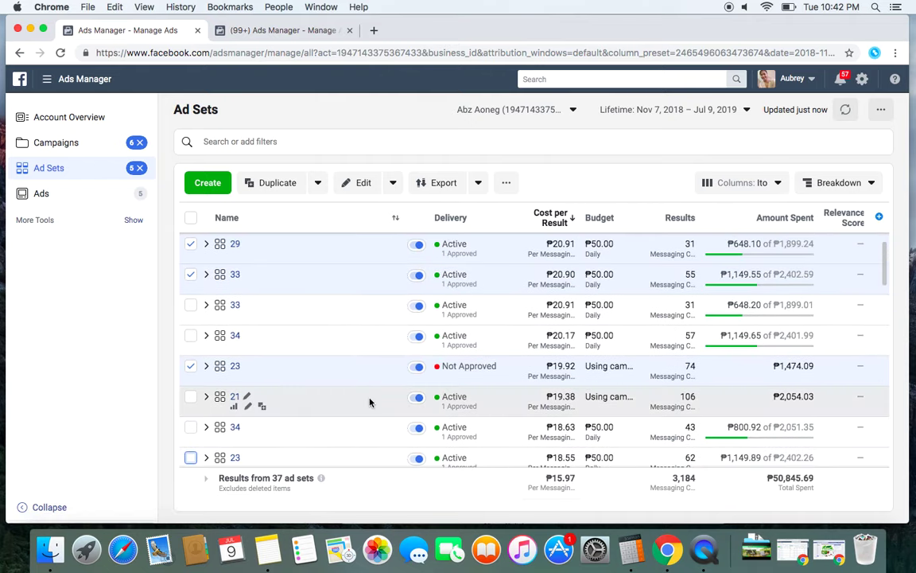
pyautogui.click(396, 182)
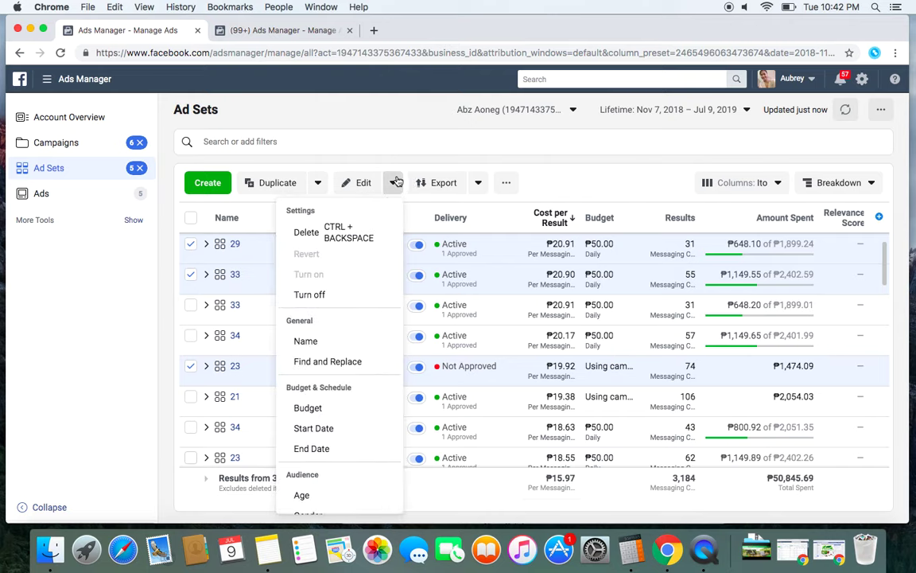
pyautogui.click(318, 232)
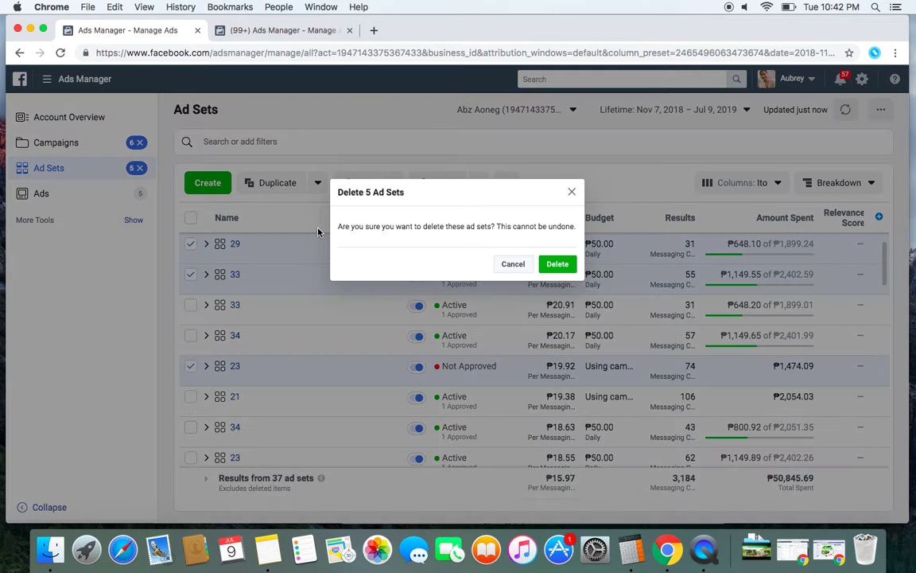
pyautogui.click(512, 264)
# Deselect ad set 28 at ₱11.36 per result, and delete the four remaining selected ad sets: 40, 29, 33 and 23.
pyautogui.scroll(-10, 301, 393)
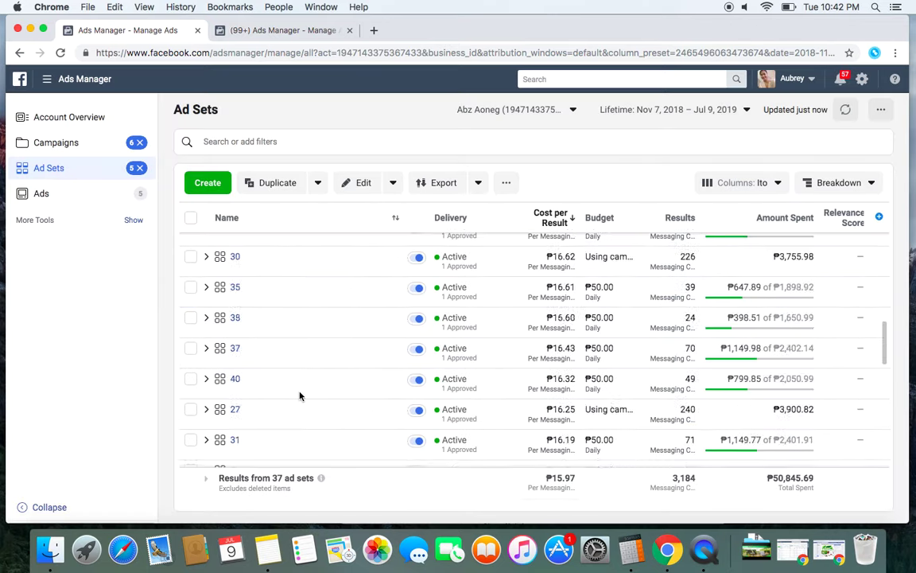
pyautogui.click(191, 447)
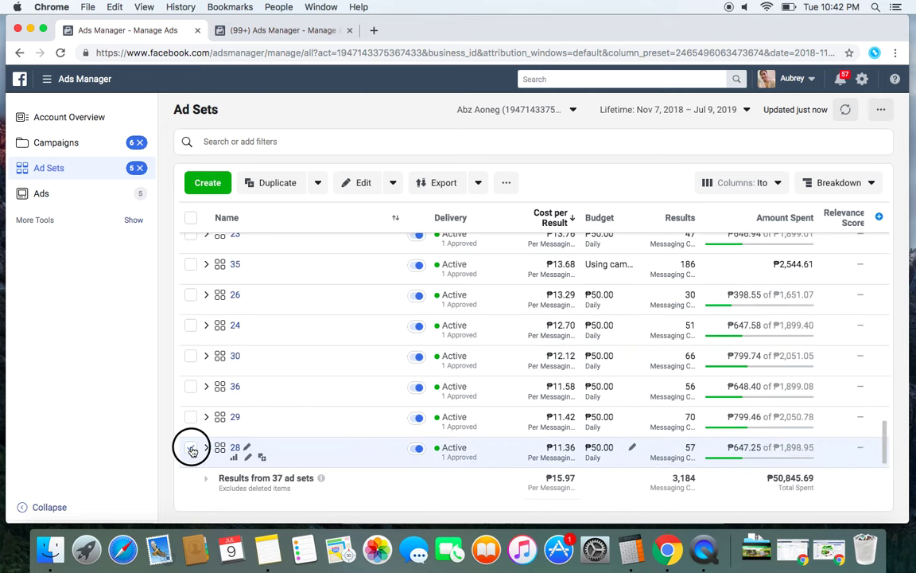
pyautogui.scroll(10, 316, 392)
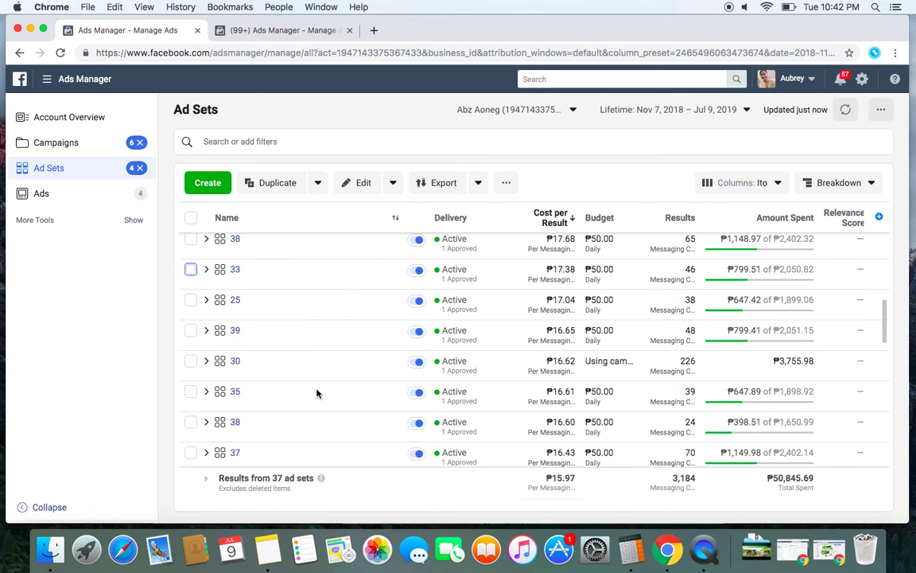
pyautogui.scroll(3, 317, 393)
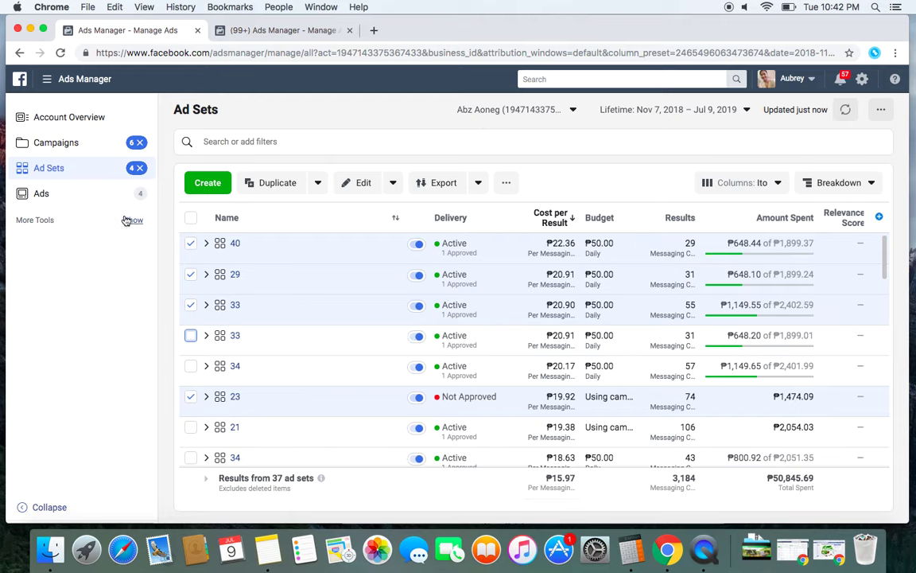
pyautogui.click(394, 182)
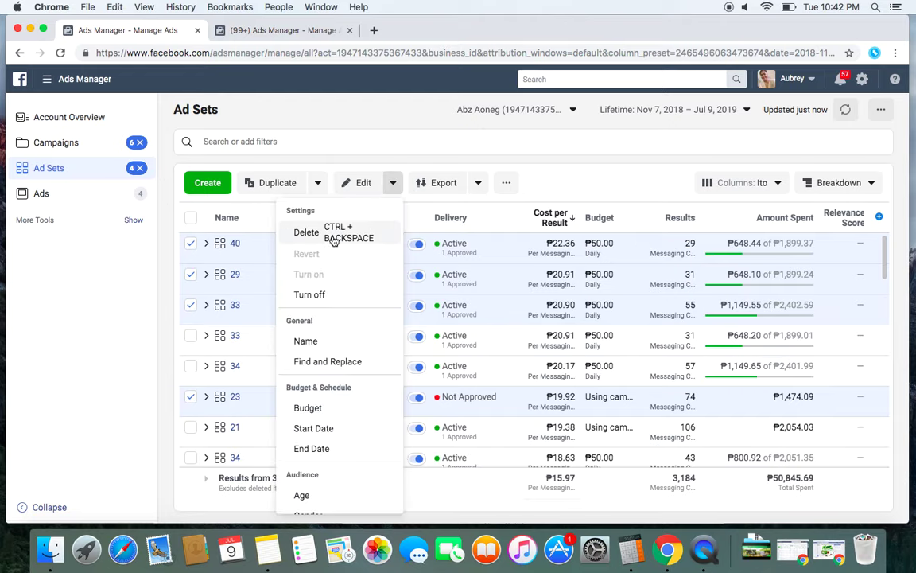
pyautogui.click(307, 232)
pyautogui.click(567, 271)
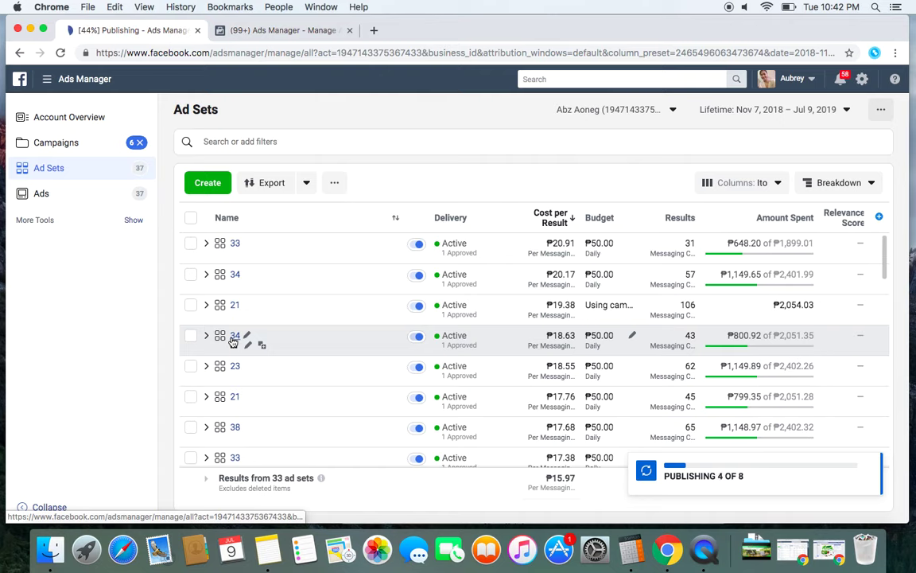
# Return to the campaigns, sort them by name, and clear the selection of HealthyGlow and PMIX campaigns.
pyautogui.click(67, 144)
pyautogui.scroll(-3, 309, 314)
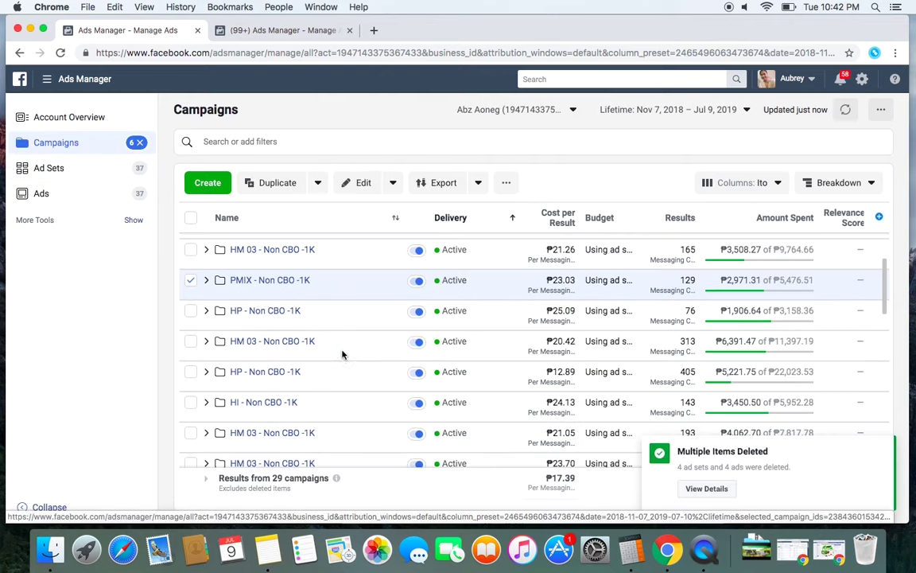
pyautogui.click(260, 230)
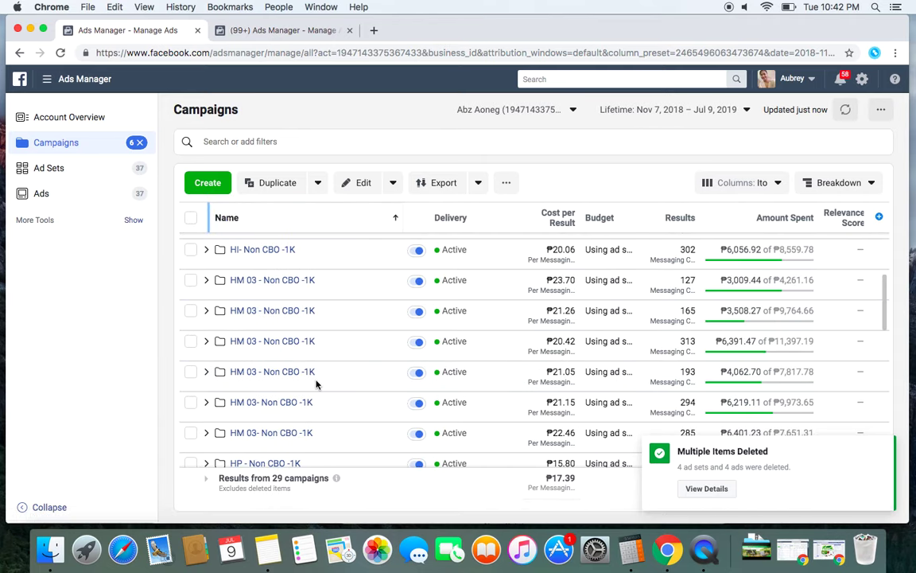
pyautogui.scroll(-5, 317, 381)
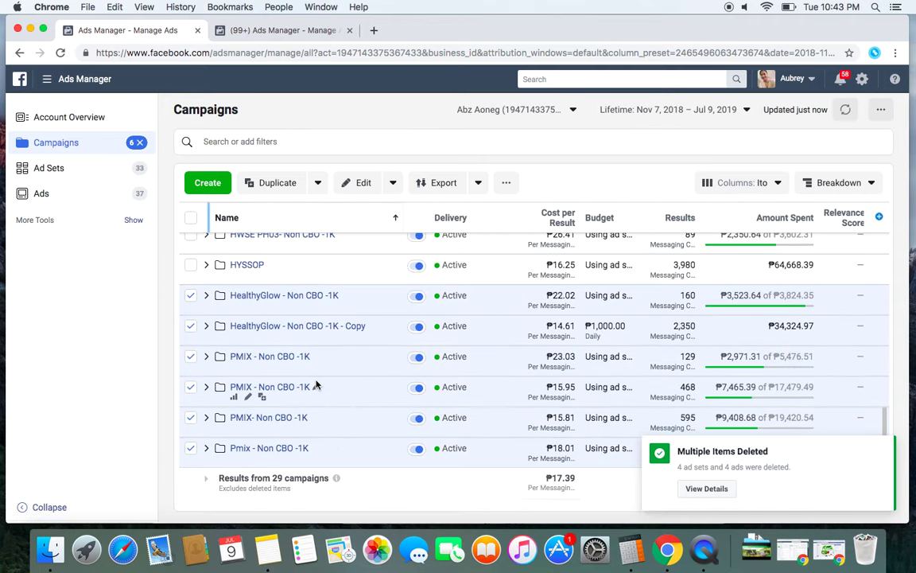
pyautogui.click(190, 450)
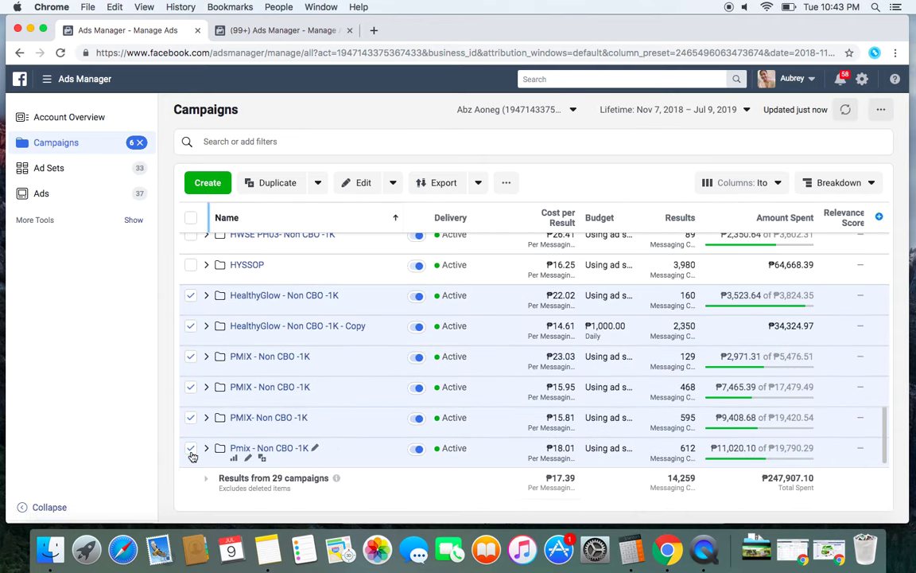
pyautogui.click(193, 220)
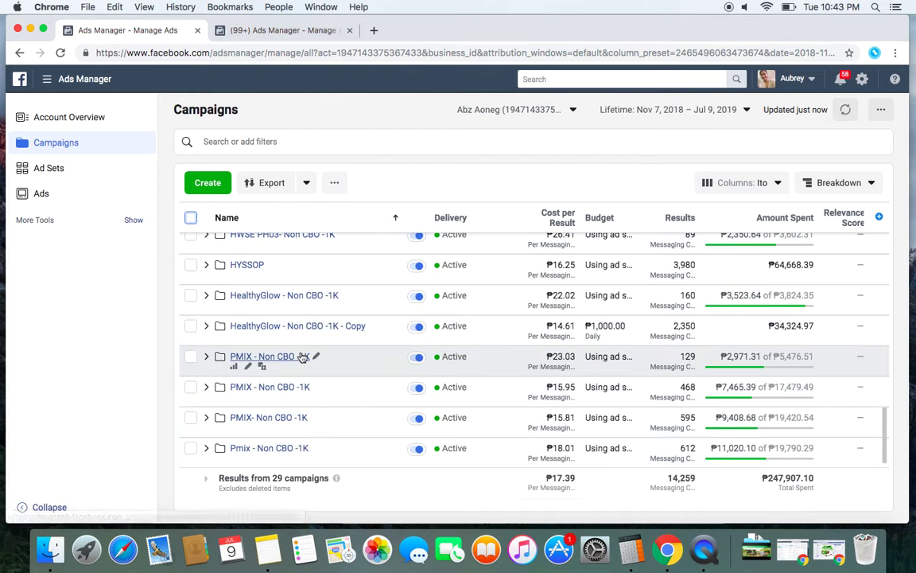
# Select the four HI - Non CBO -1K campaigns in the list sorted by name in ascending order.
pyautogui.scroll(10, 301, 354)
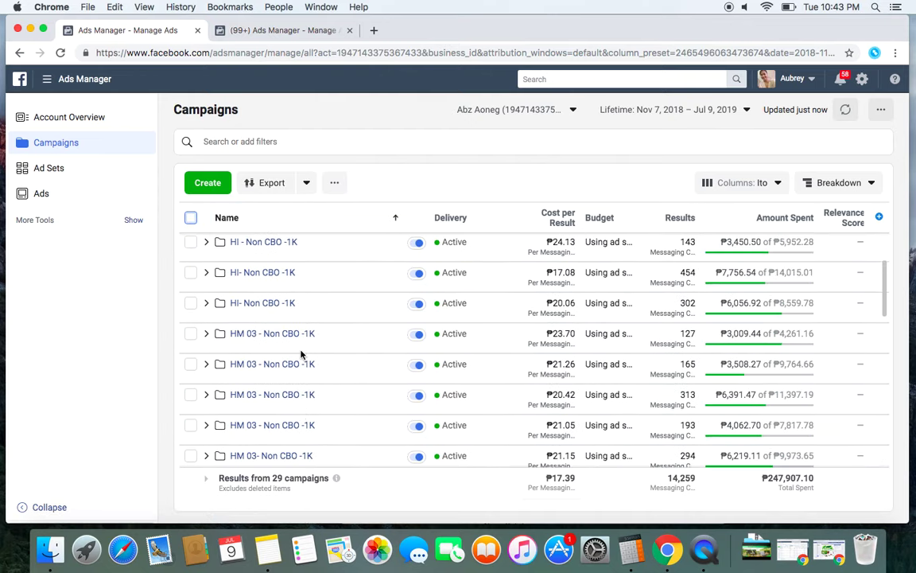
pyautogui.scroll(3, 300, 354)
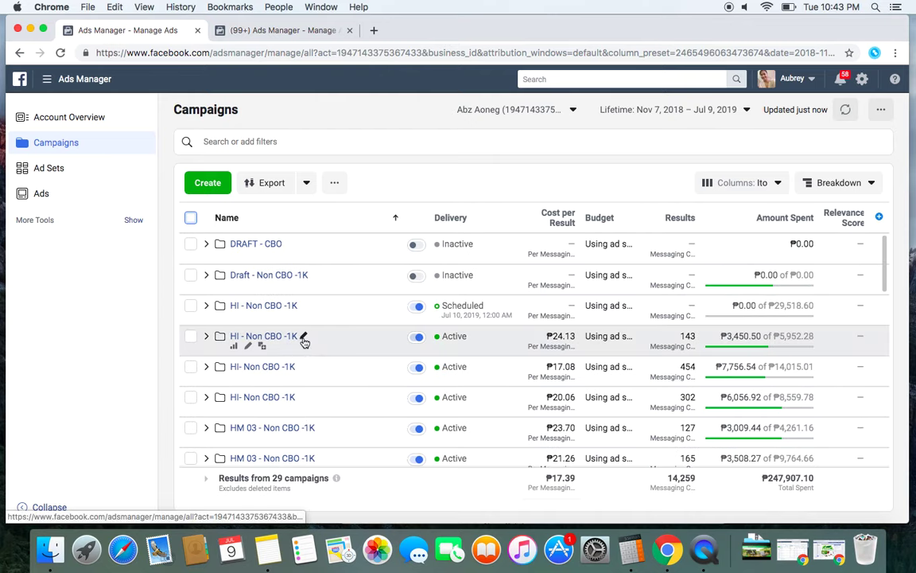
pyautogui.click(231, 218)
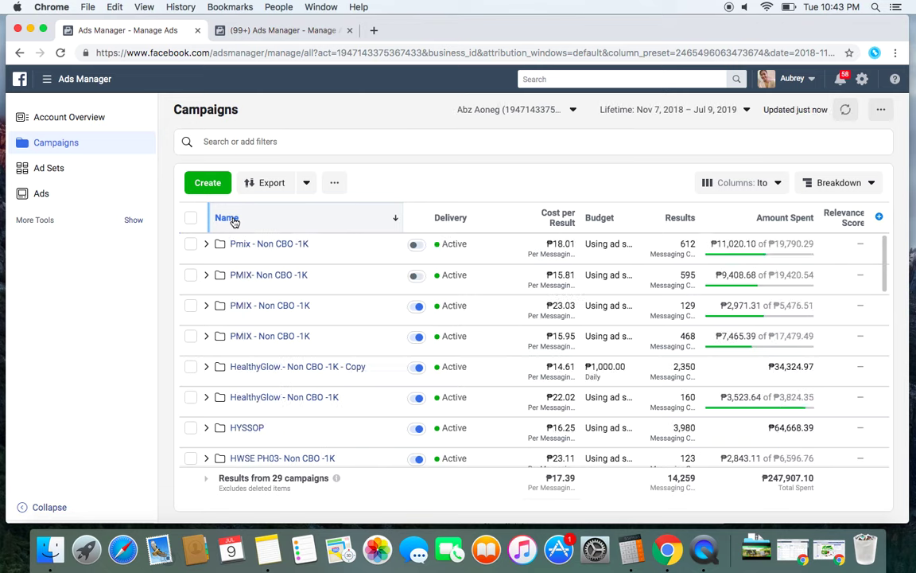
pyautogui.click(231, 218)
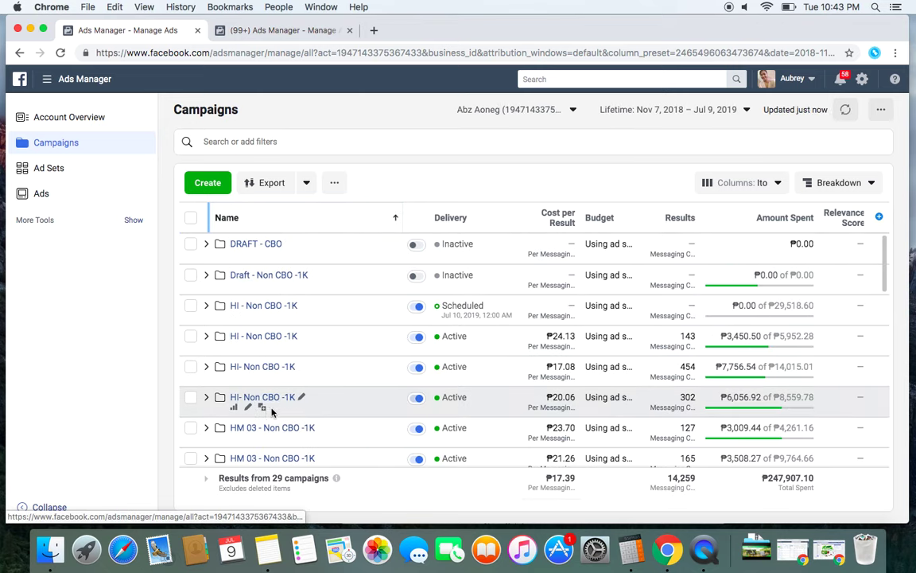
pyautogui.click(190, 306)
pyautogui.click(190, 337)
pyautogui.click(190, 367)
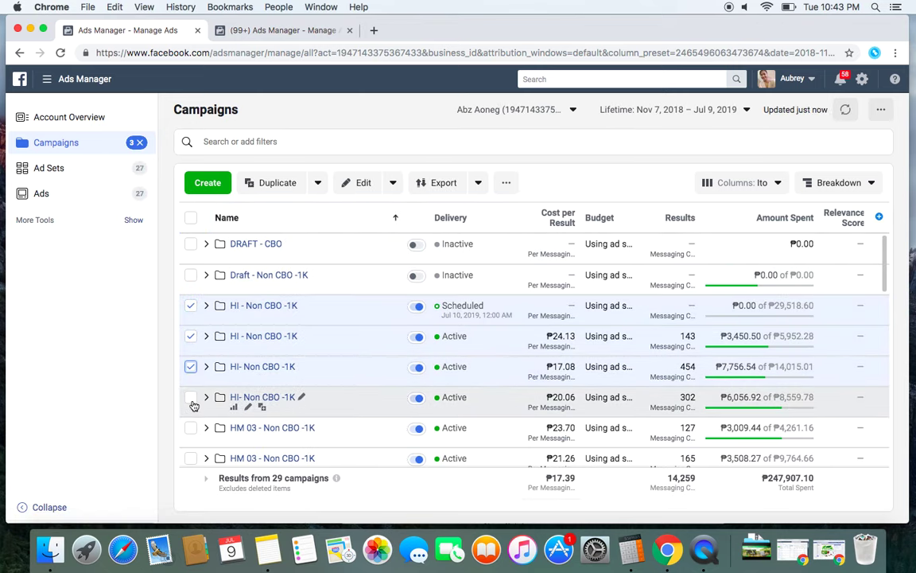
pyautogui.click(191, 397)
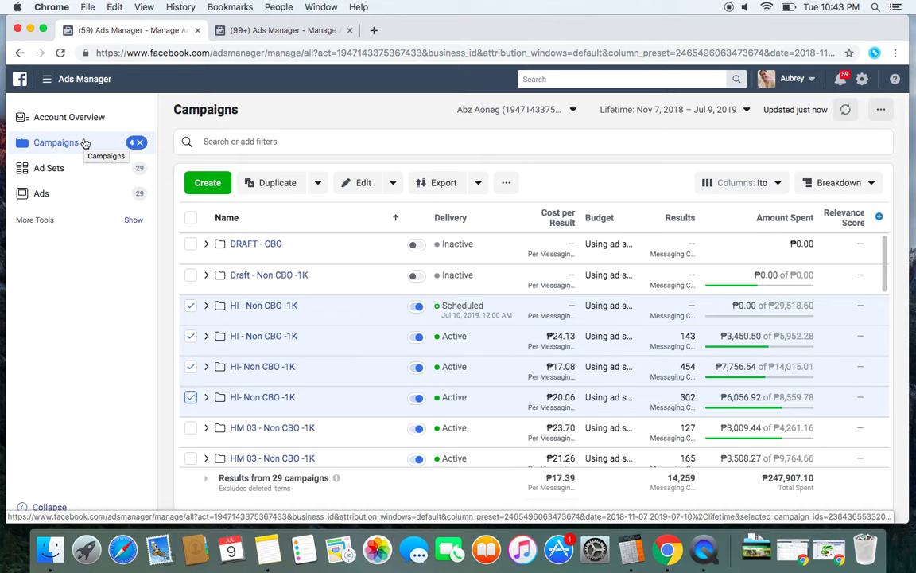
# Show the ad sets of the four selected HI campaigns and select all of them.
pyautogui.moveTo(361, 368)
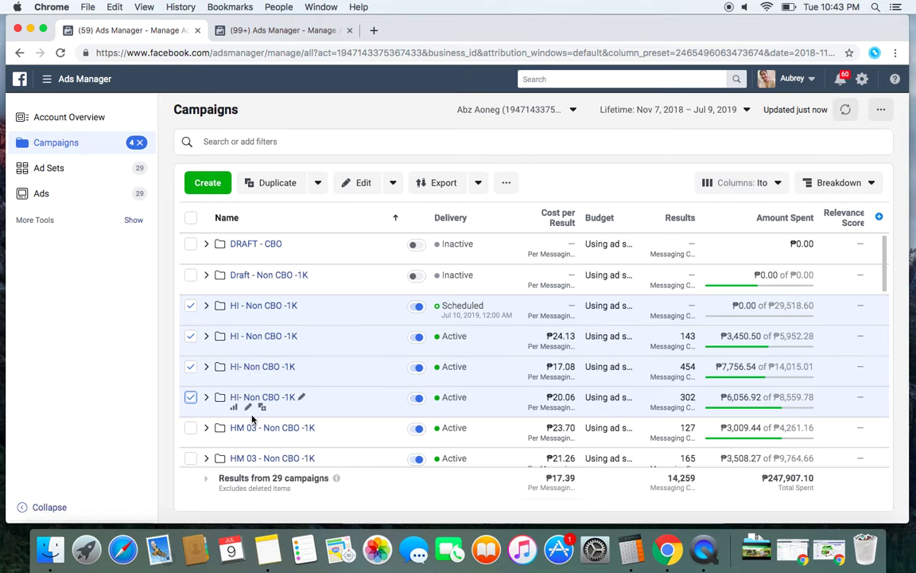
pyautogui.moveTo(239, 316)
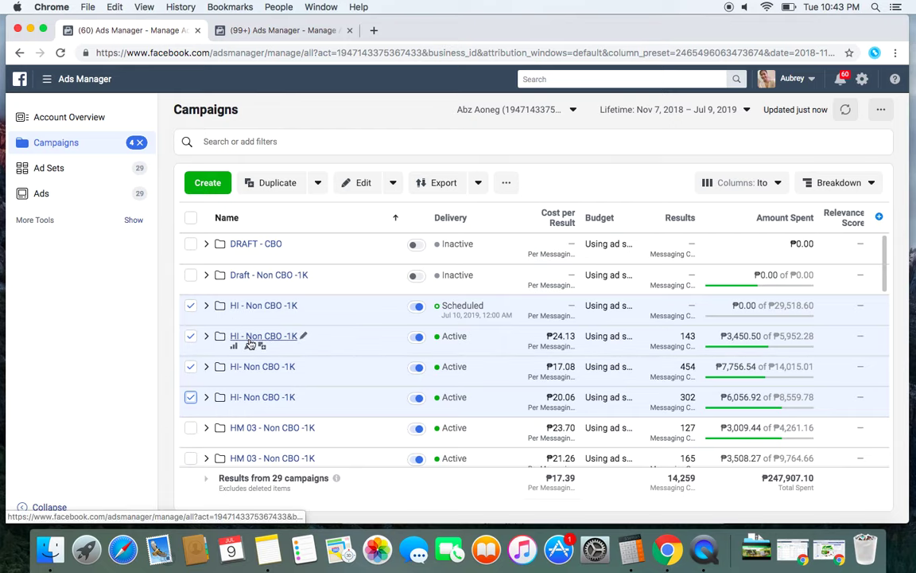
pyautogui.click(49, 168)
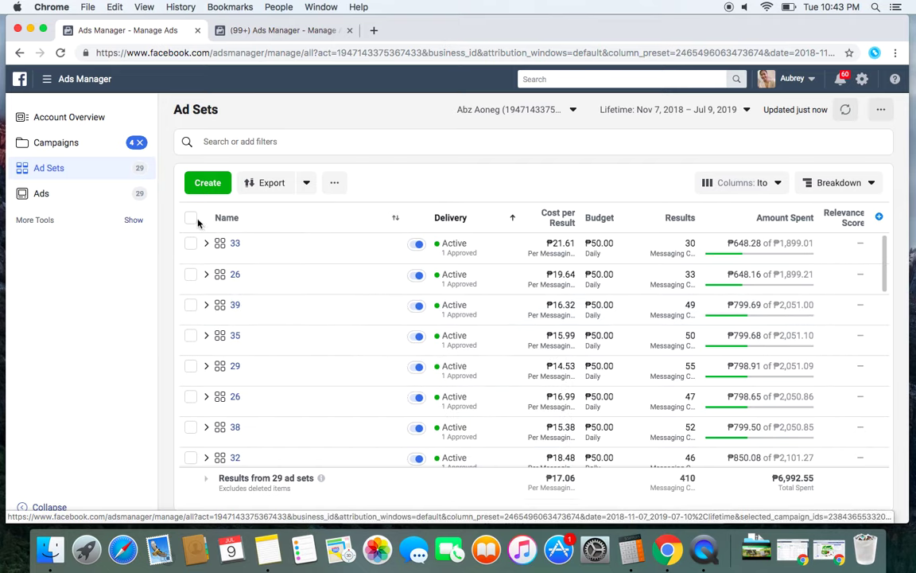
pyautogui.click(192, 218)
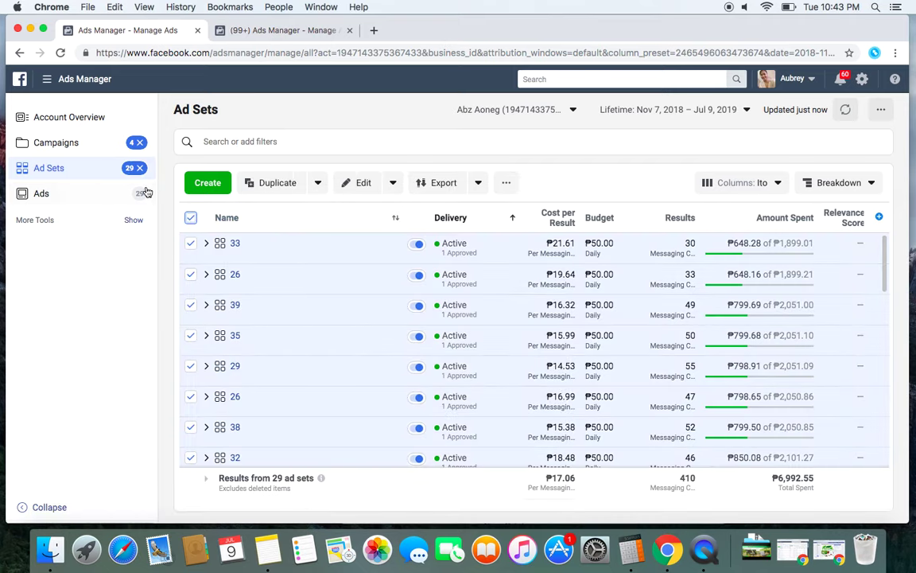
# Switch to Calculator and multiply the 29 HI ad sets by the daily budget of 50.
pyautogui.click(631, 549)
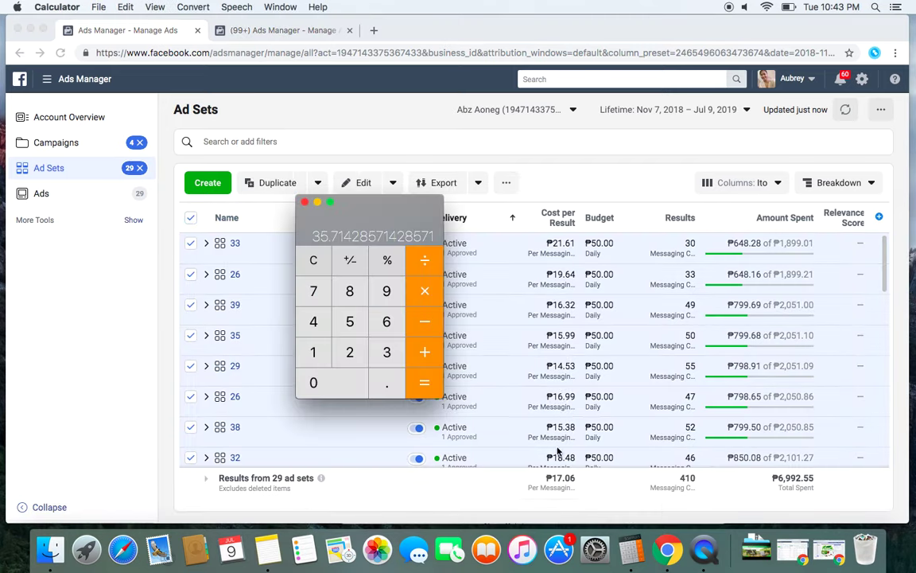
pyautogui.click(312, 262)
pyautogui.click(349, 351)
pyautogui.click(386, 291)
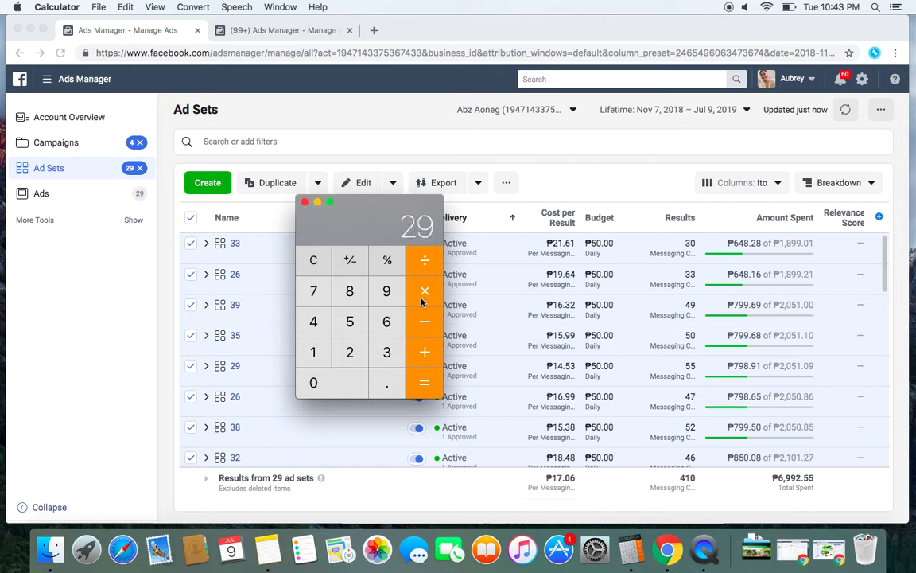
pyautogui.click(417, 301)
pyautogui.click(348, 322)
pyautogui.click(313, 383)
pyautogui.click(429, 384)
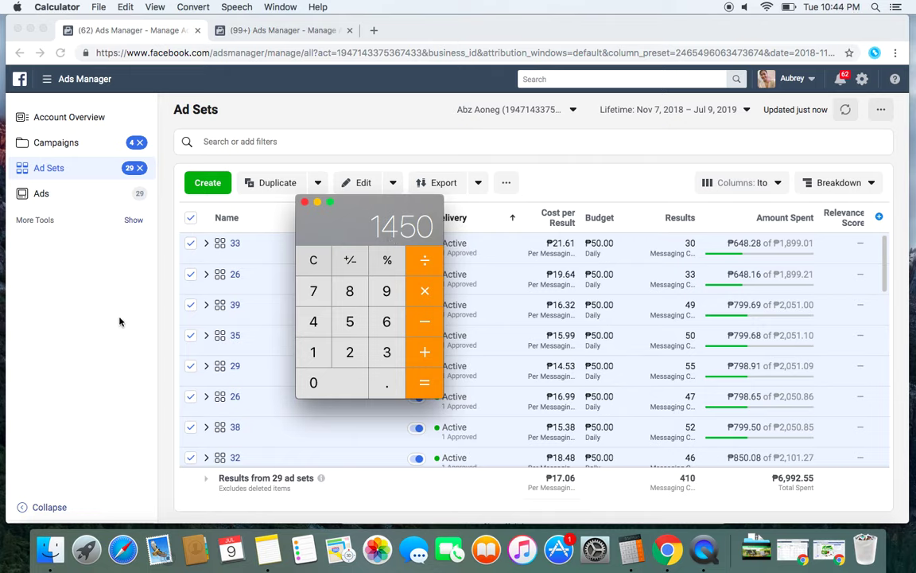
# Return to the campaigns in Ads Manager and deselect the four HI - Non CBO -1K campaigns.
pyautogui.click(61, 145)
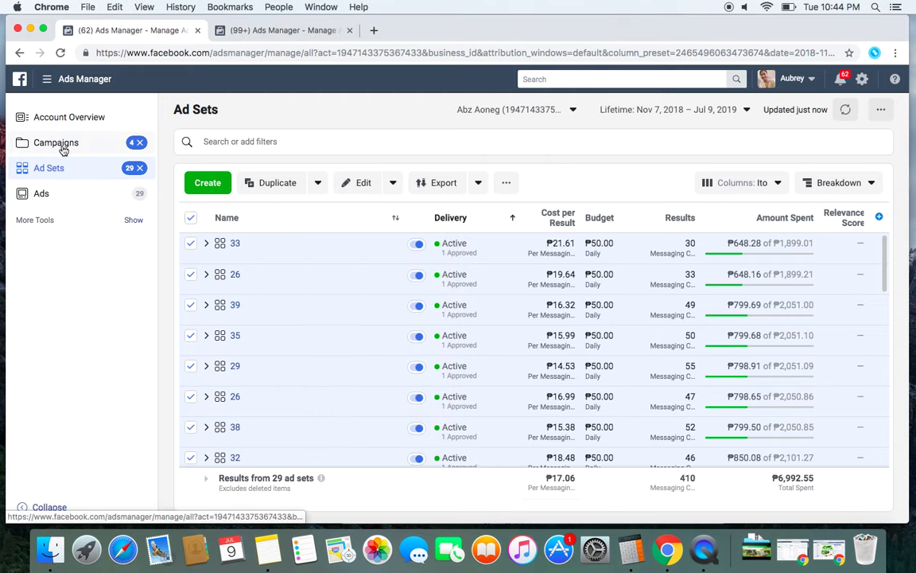
pyautogui.click(62, 147)
pyautogui.scroll(-3, 294, 366)
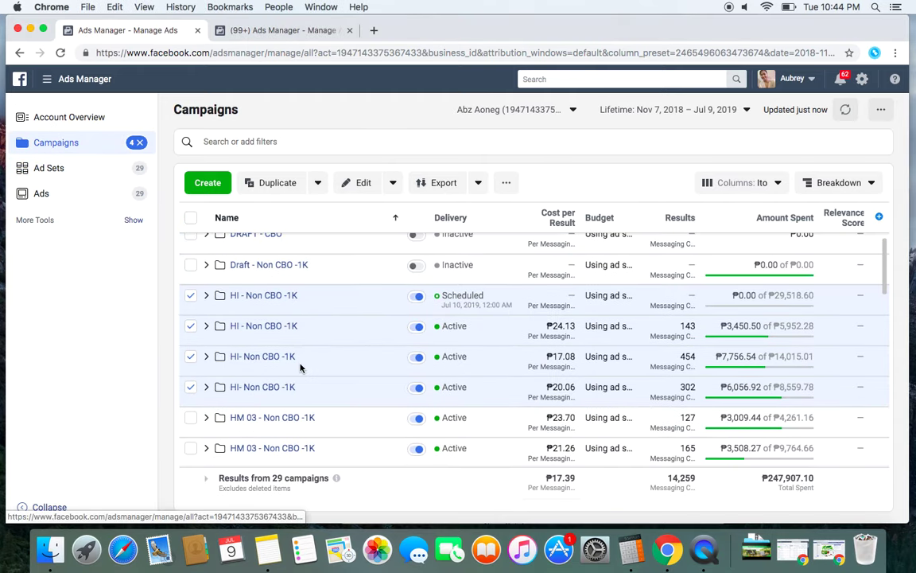
pyautogui.scroll(2, 302, 367)
pyautogui.click(191, 283)
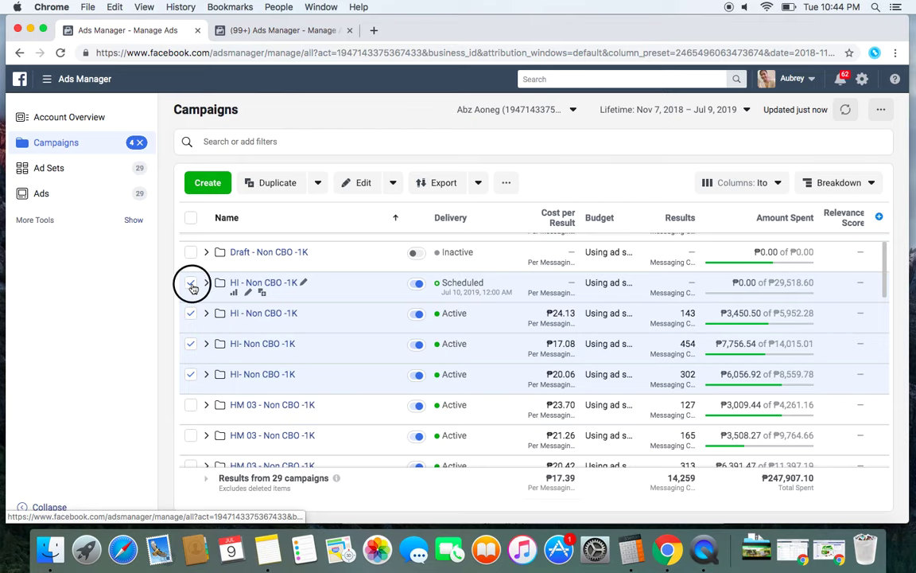
pyautogui.click(191, 312)
pyautogui.click(191, 343)
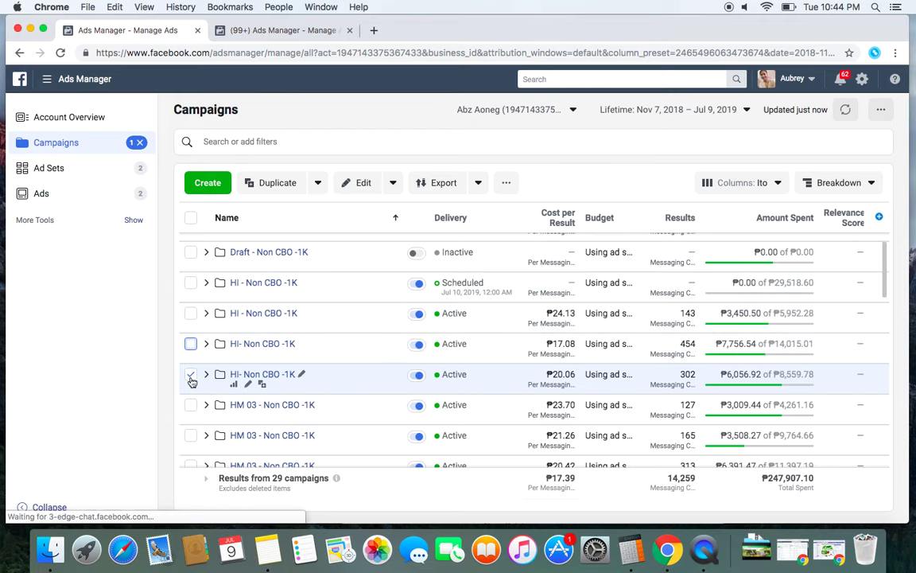
pyautogui.click(191, 375)
# Select the six HM 03 - Non CBO -1K campaigns, then show and select all of their ad sets.
pyautogui.click(191, 406)
pyautogui.scroll(-4, 294, 342)
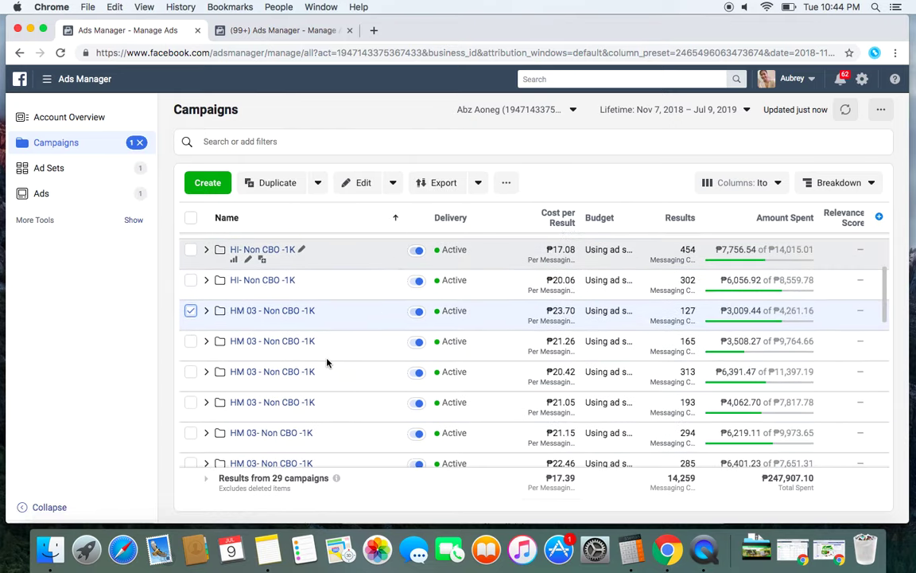
pyautogui.click(191, 339)
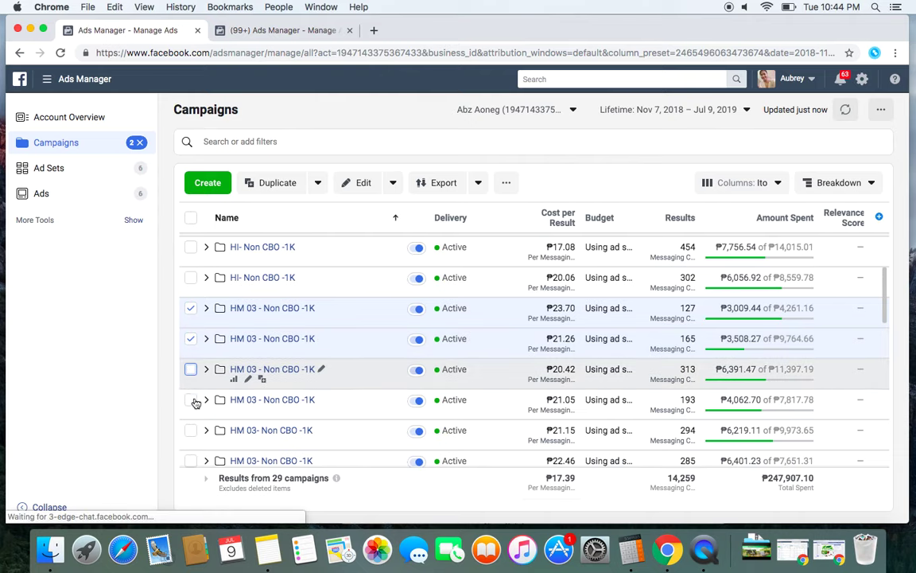
pyautogui.click(191, 369)
pyautogui.click(191, 399)
pyautogui.click(191, 431)
pyautogui.scroll(-2, 195, 414)
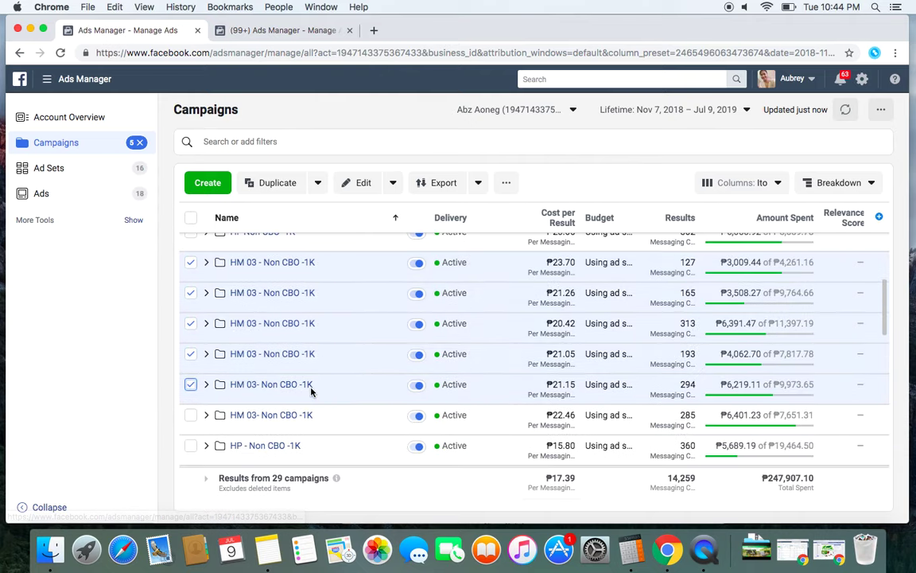
pyautogui.click(190, 412)
pyautogui.scroll(-1, 191, 397)
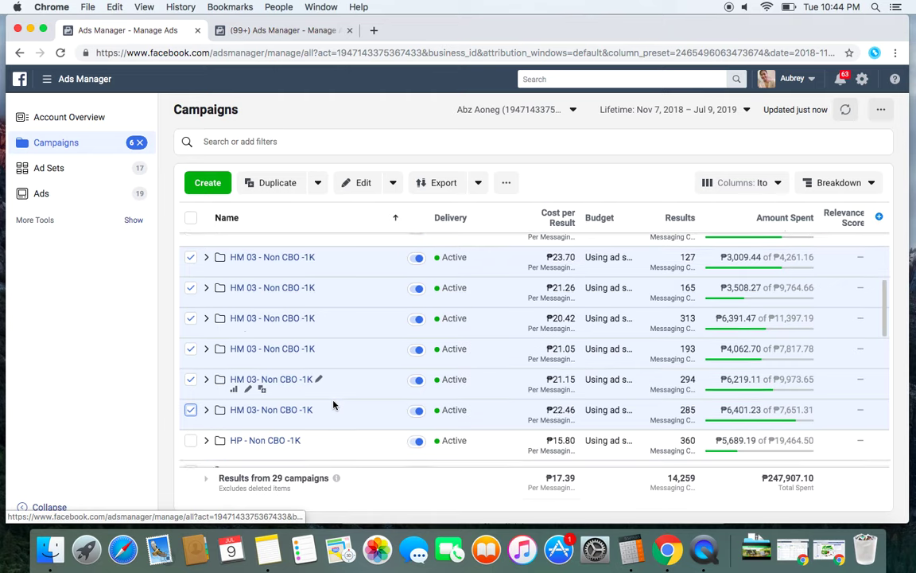
pyautogui.click(68, 168)
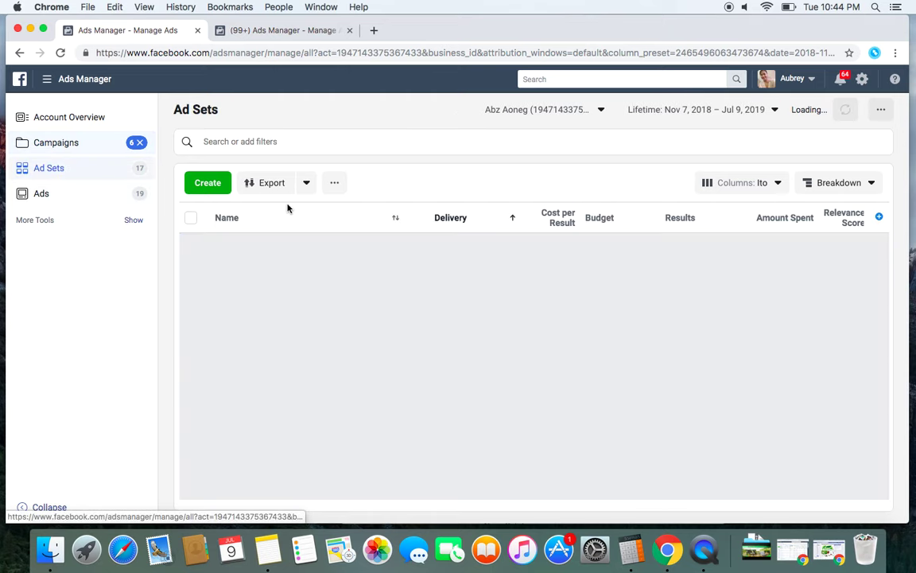
pyautogui.click(191, 218)
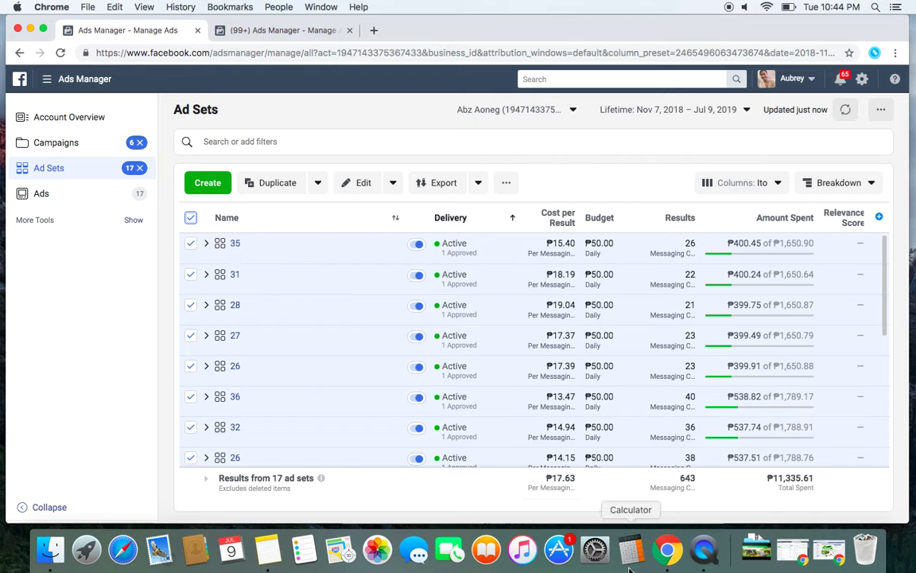
# Switch to Calculator and multiply the 17 HM 03 ad sets by the daily budget of 50, doing the calculation twice.
pyautogui.click(631, 549)
pyautogui.click(314, 260)
pyautogui.click(313, 352)
pyautogui.click(313, 291)
pyautogui.click(431, 296)
pyautogui.click(349, 321)
pyautogui.click(315, 382)
pyautogui.click(431, 385)
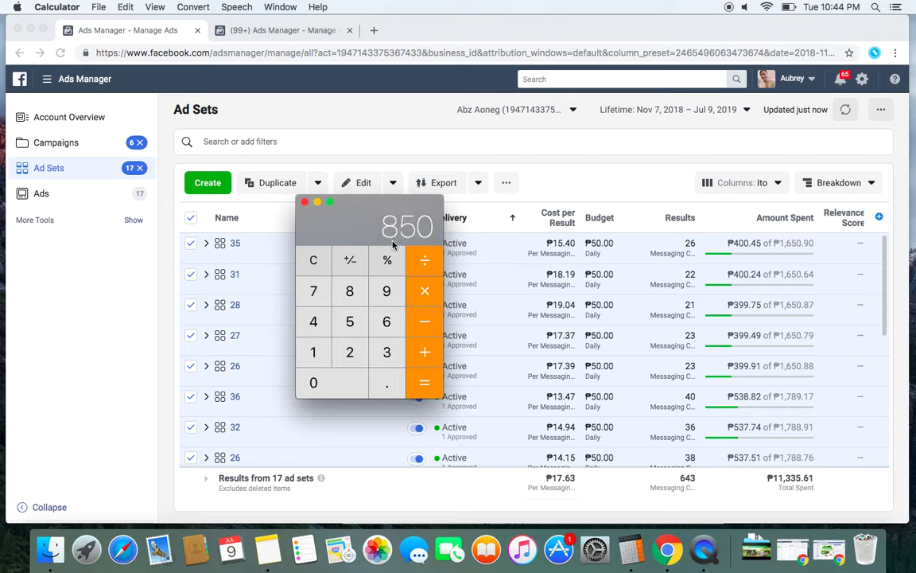
pyautogui.click(322, 260)
pyautogui.click(312, 350)
pyautogui.click(314, 290)
pyautogui.click(433, 294)
pyautogui.click(349, 321)
pyautogui.click(313, 383)
pyautogui.click(420, 385)
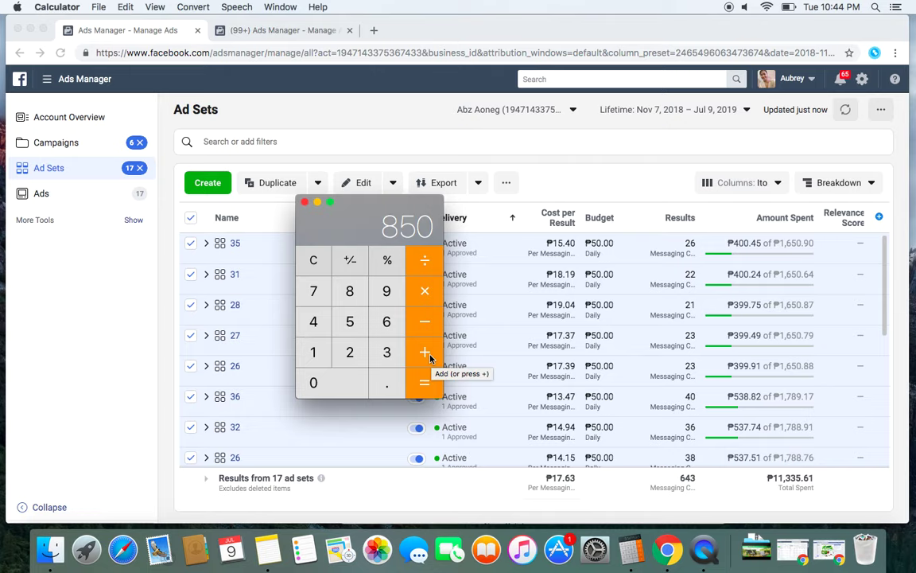
# Return to the campaigns in Ads Manager, and write "HM 03 : 1 Campaign" in a new note in Notes.
pyautogui.click(68, 143)
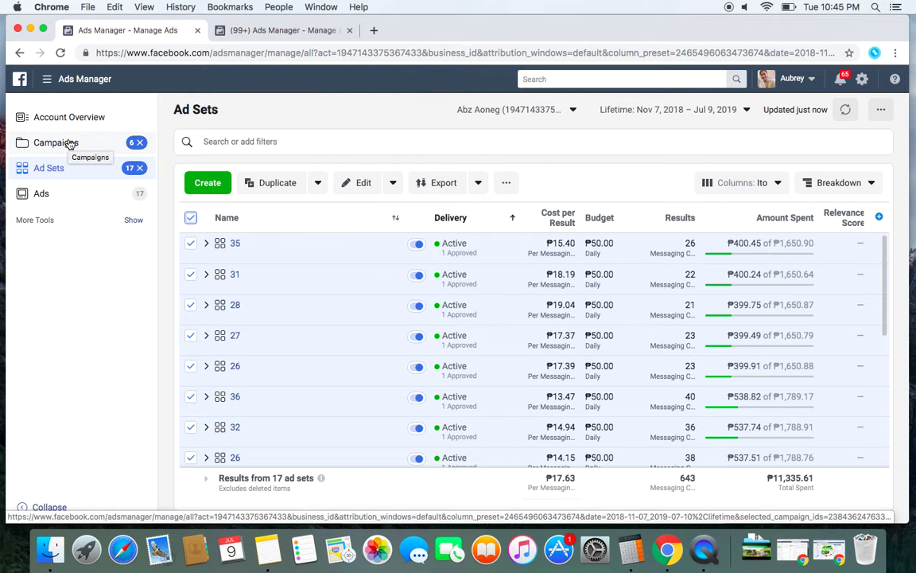
pyautogui.click(70, 143)
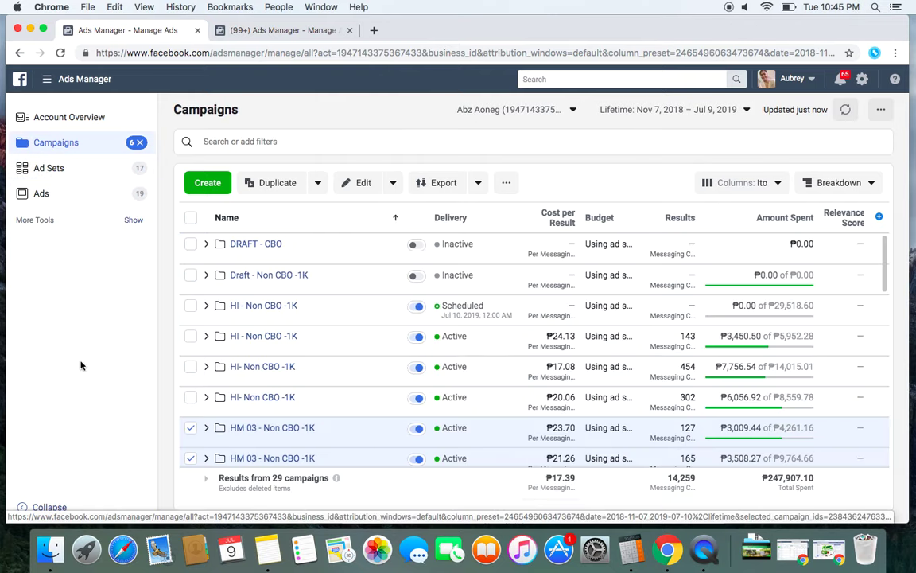
pyautogui.scroll(-5, 326, 422)
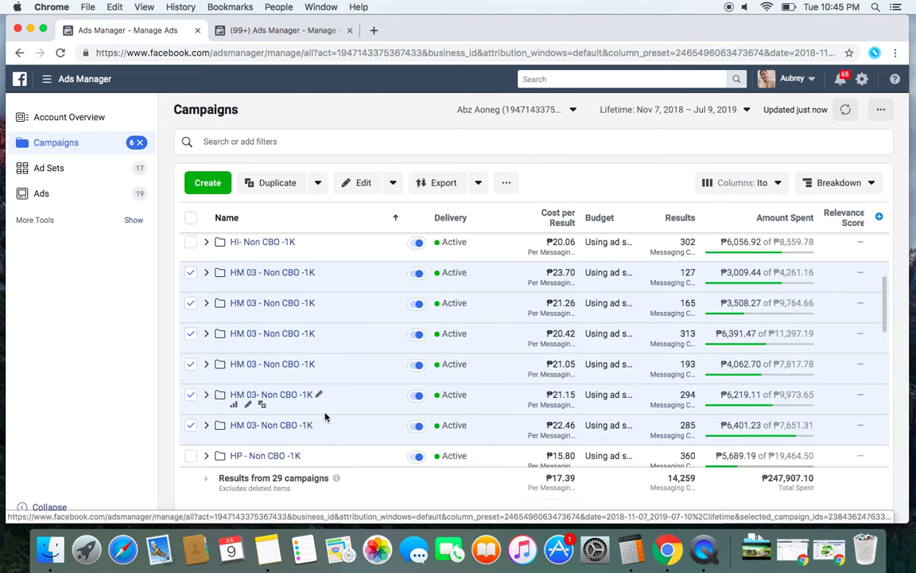
pyautogui.click(269, 548)
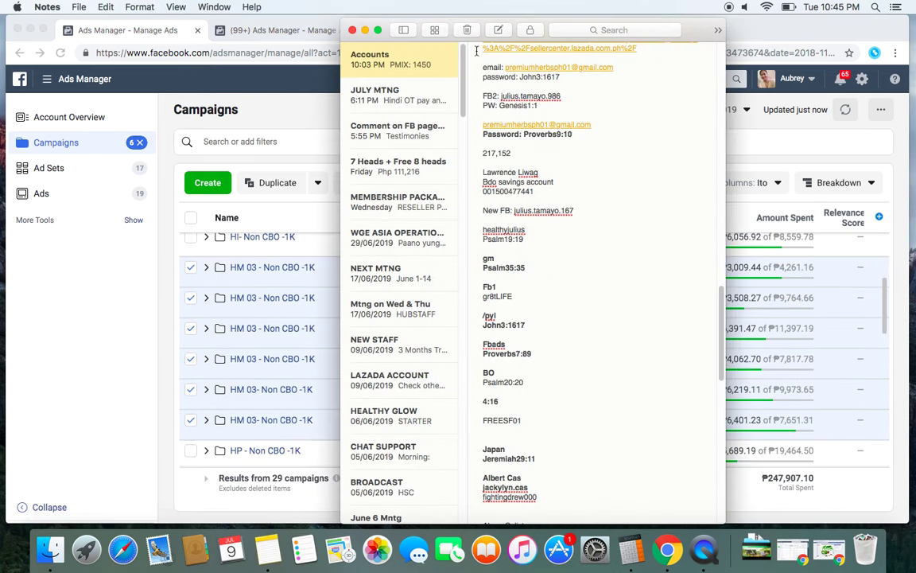
pyautogui.click(497, 30)
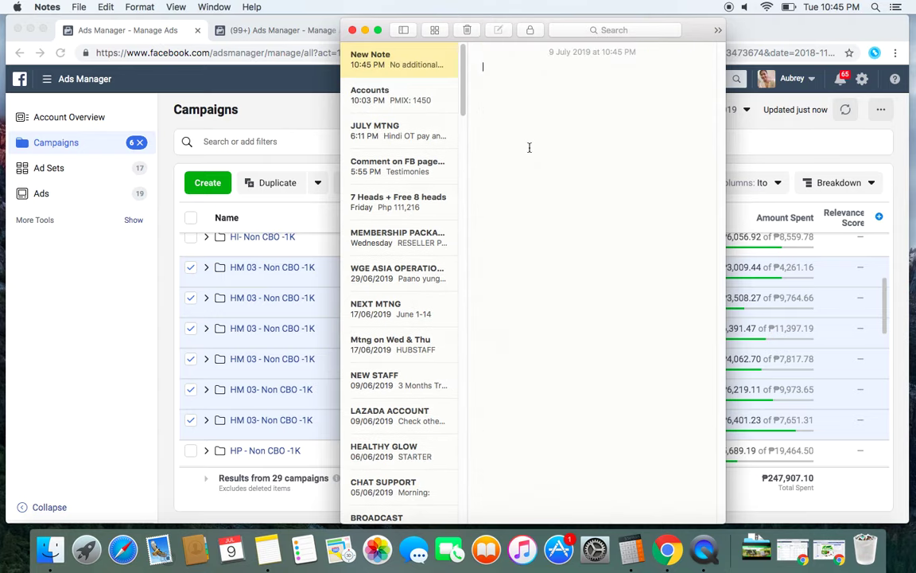
pyautogui.write('HM 03 : 1 Capm')
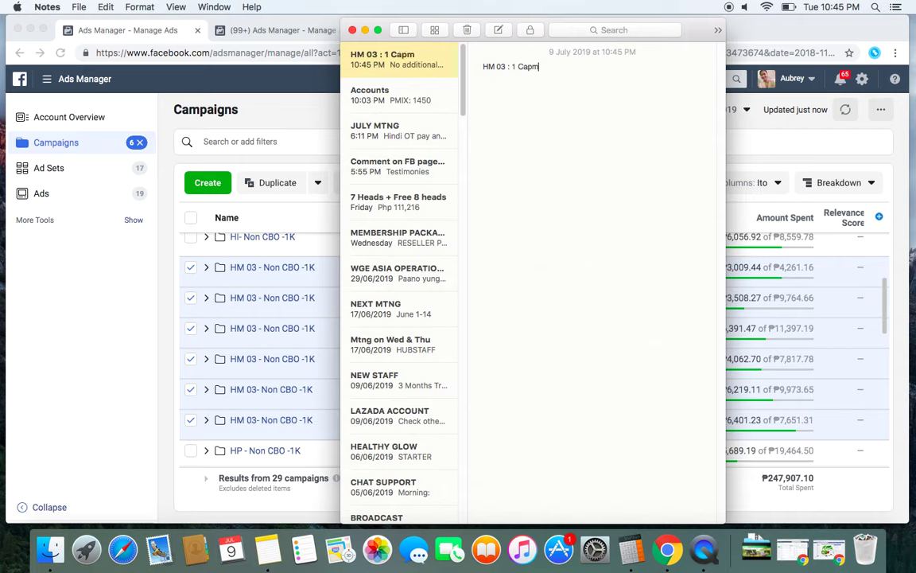
pyautogui.press('BackSpace')
pyautogui.press('BackSpace')
pyautogui.write('mpaign')
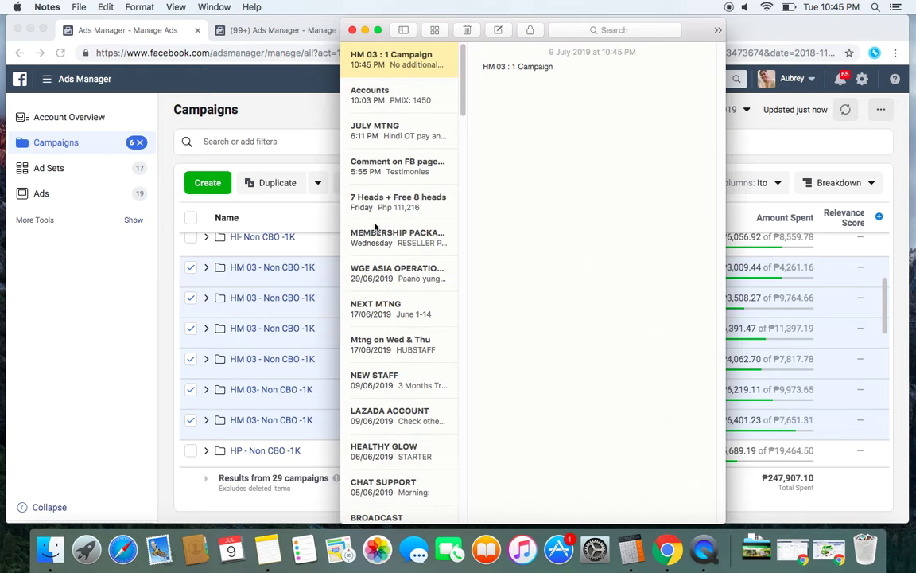
# Switch back to Ads Manager and deselect the six HM 03 - Non CBO -1K campaigns.
pyautogui.click(90, 311)
pyautogui.click(192, 271)
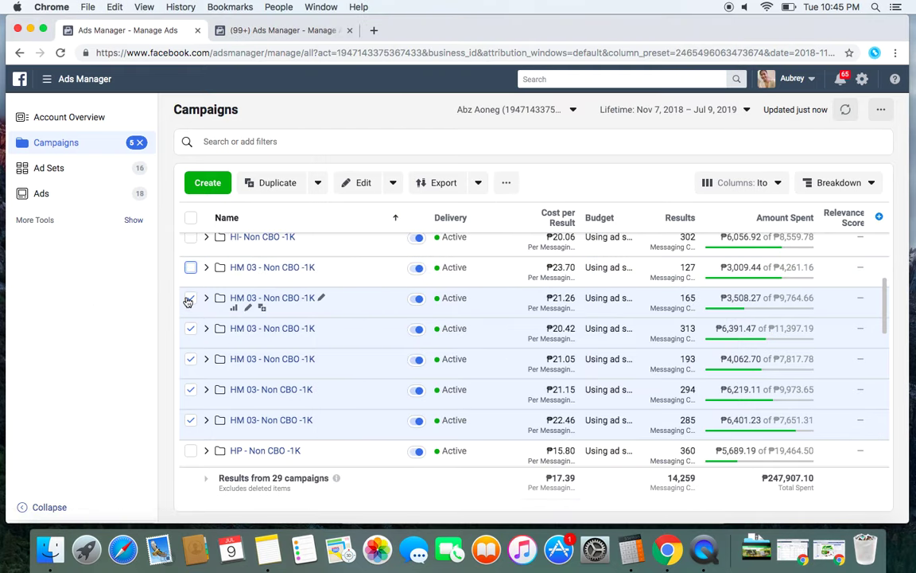
pyautogui.click(191, 298)
pyautogui.click(191, 328)
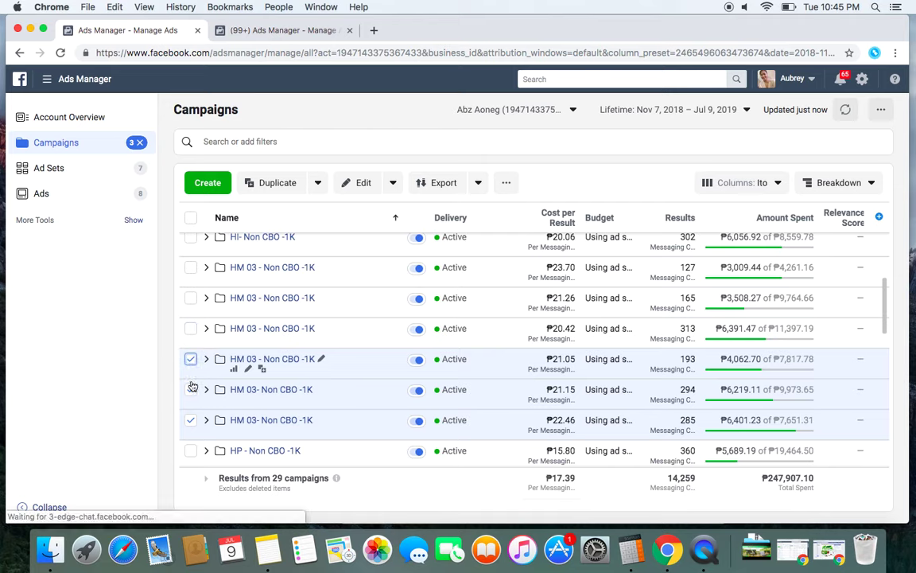
pyautogui.click(191, 358)
pyautogui.click(191, 389)
pyautogui.click(191, 420)
# Select the seven HP - Non CBO -1K campaigns, then show and select all of their ad sets.
pyautogui.click(191, 450)
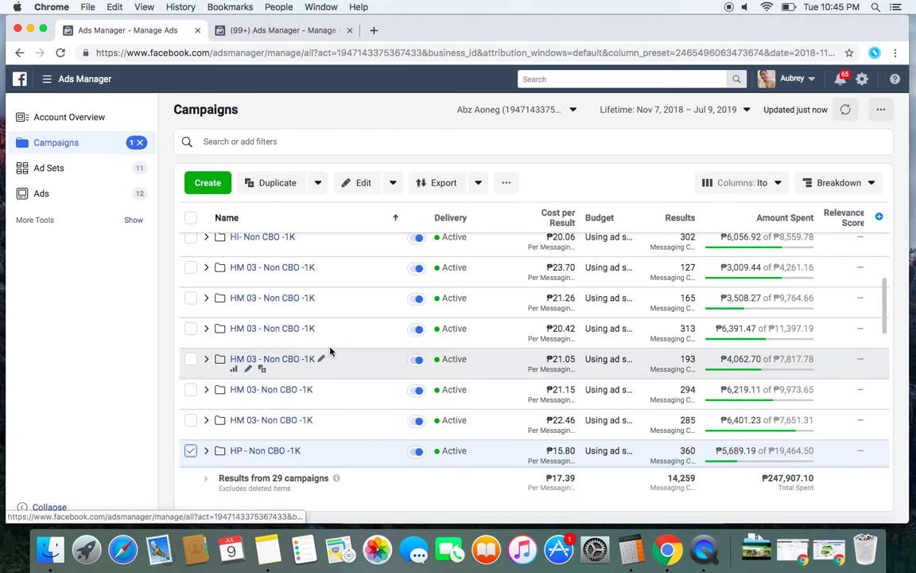
pyautogui.scroll(-5, 198, 318)
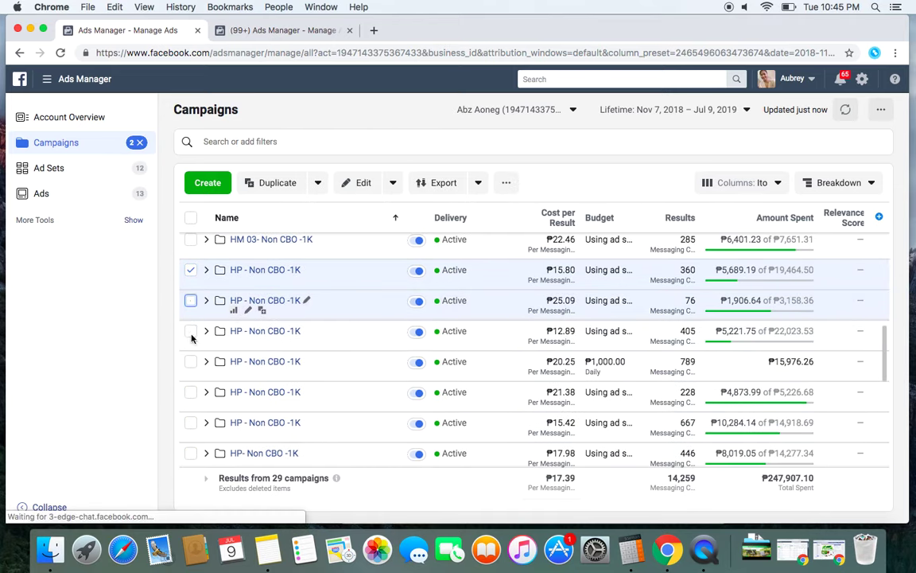
pyautogui.click(191, 301)
pyautogui.click(191, 331)
pyautogui.click(191, 361)
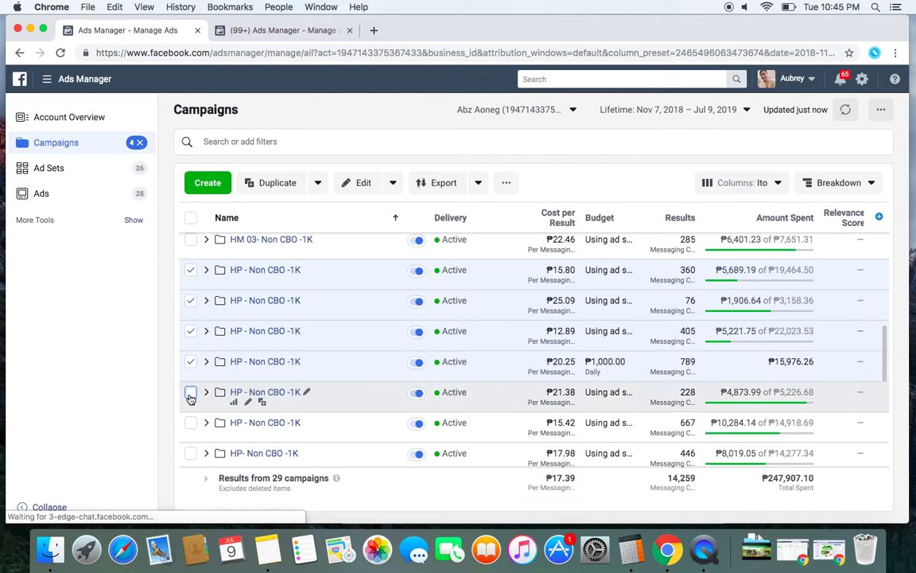
pyautogui.click(191, 392)
pyautogui.click(191, 423)
pyautogui.scroll(-3, 208, 401)
pyautogui.click(191, 369)
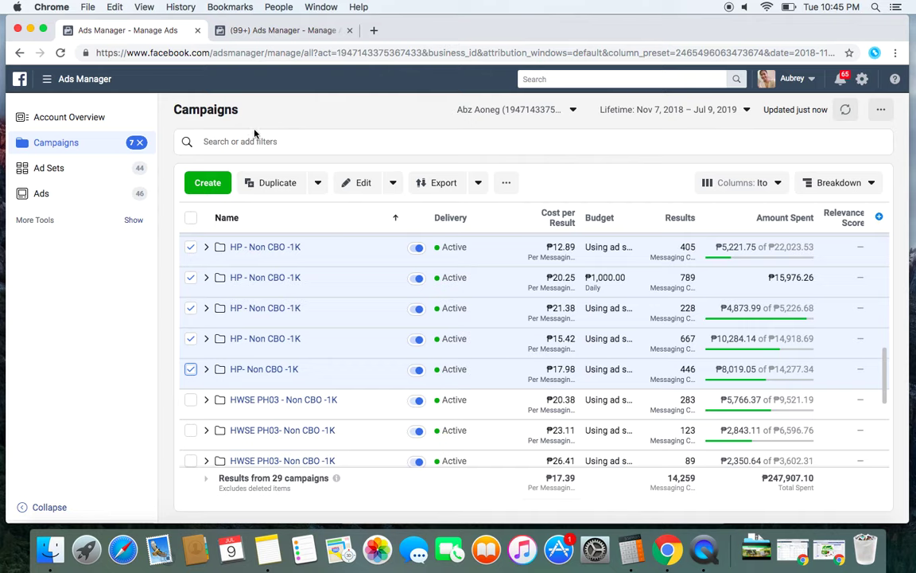
pyautogui.click(46, 168)
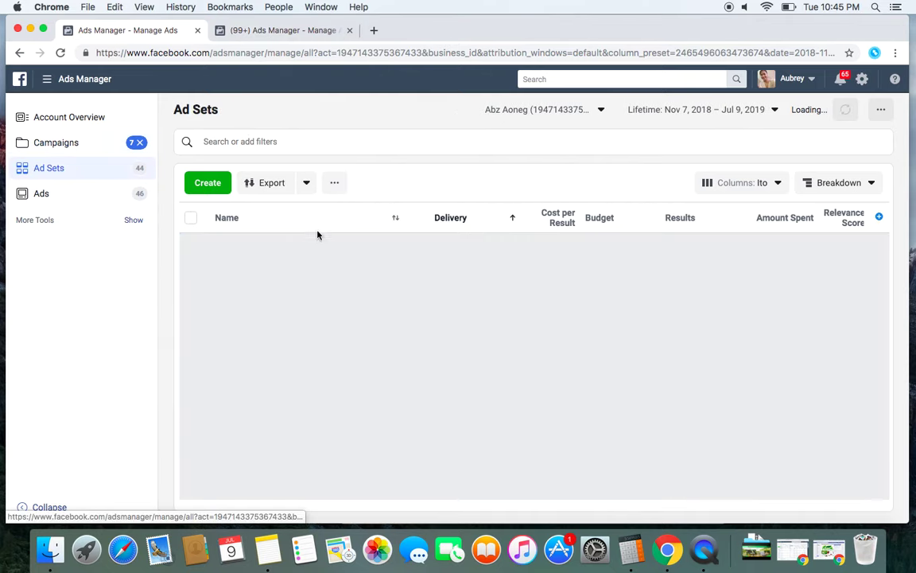
pyautogui.click(191, 218)
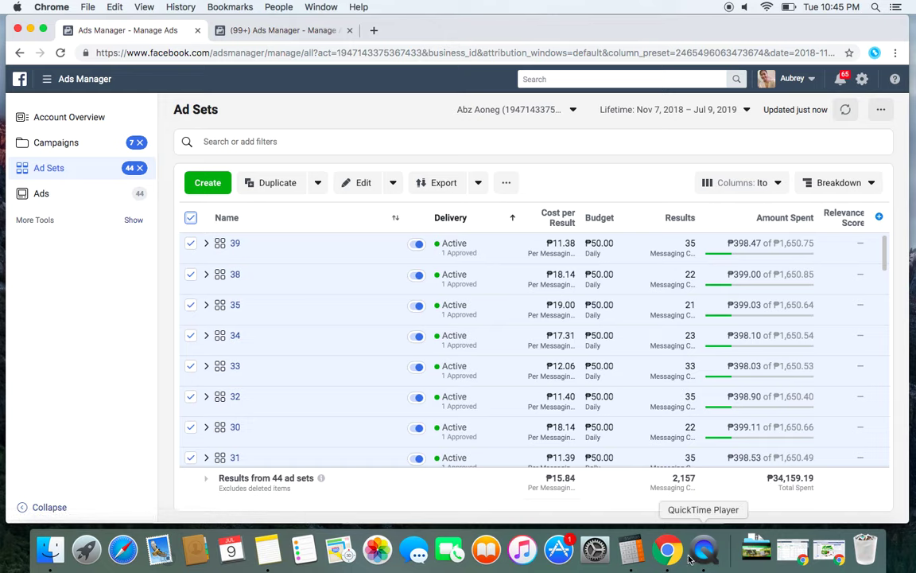
# Switch to Calculator and multiply the 44 HP ad sets by the daily budget of 50.
pyautogui.click(632, 551)
pyautogui.click(327, 262)
pyautogui.doubleClick(327, 321)
pyautogui.click(416, 293)
pyautogui.click(350, 321)
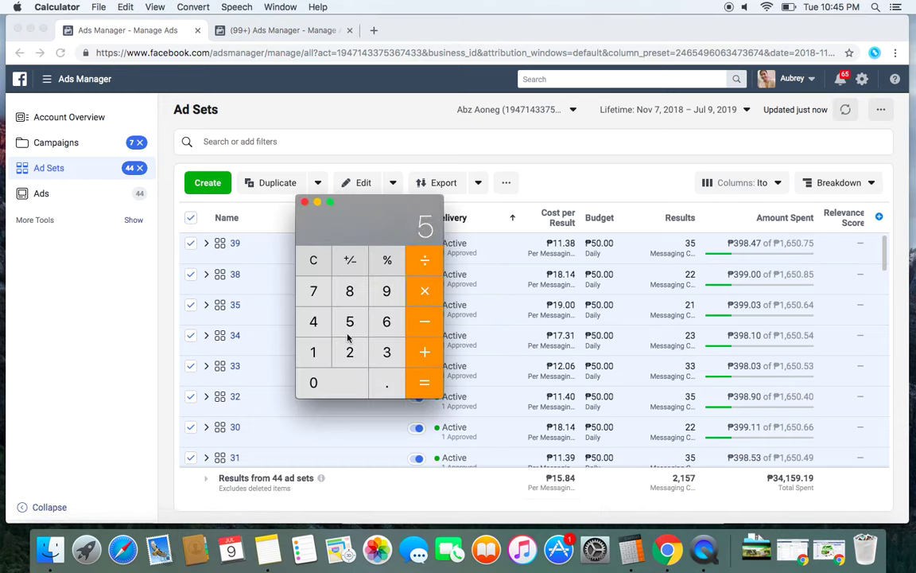
pyautogui.click(326, 384)
pyautogui.click(417, 384)
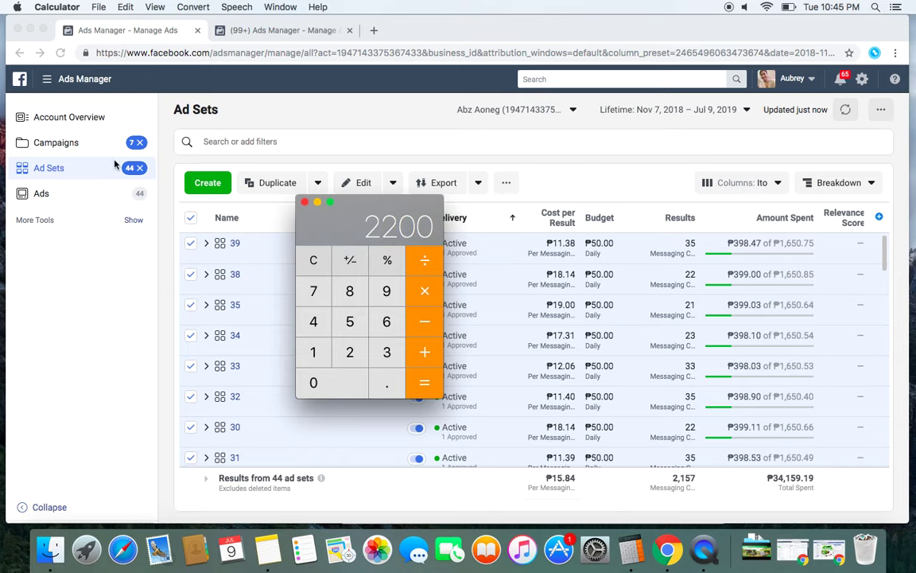
# Return to the campaigns in Ads Manager and deselect the seven HP - Non CBO -1K campaigns.
pyautogui.click(53, 146)
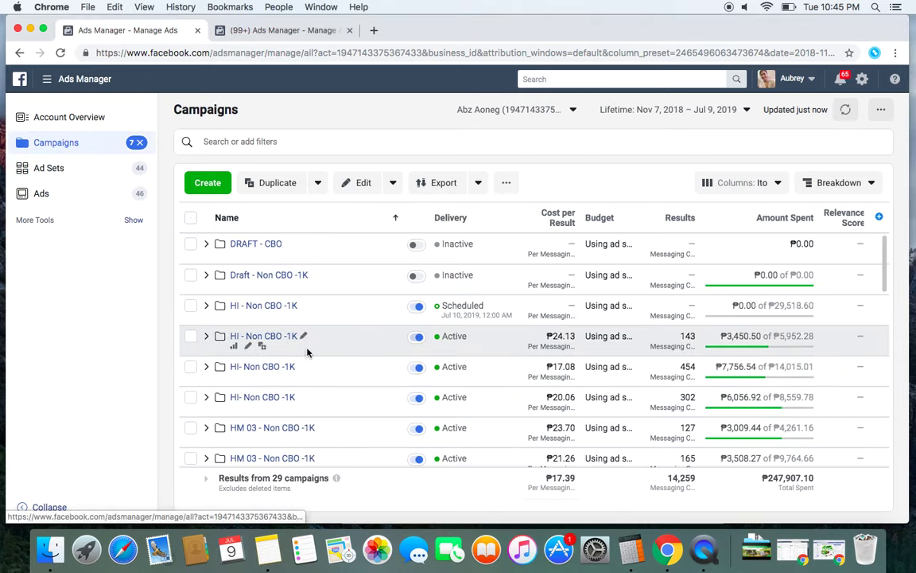
pyautogui.scroll(-5, 307, 352)
pyautogui.scroll(-1, 302, 354)
pyautogui.click(190, 294)
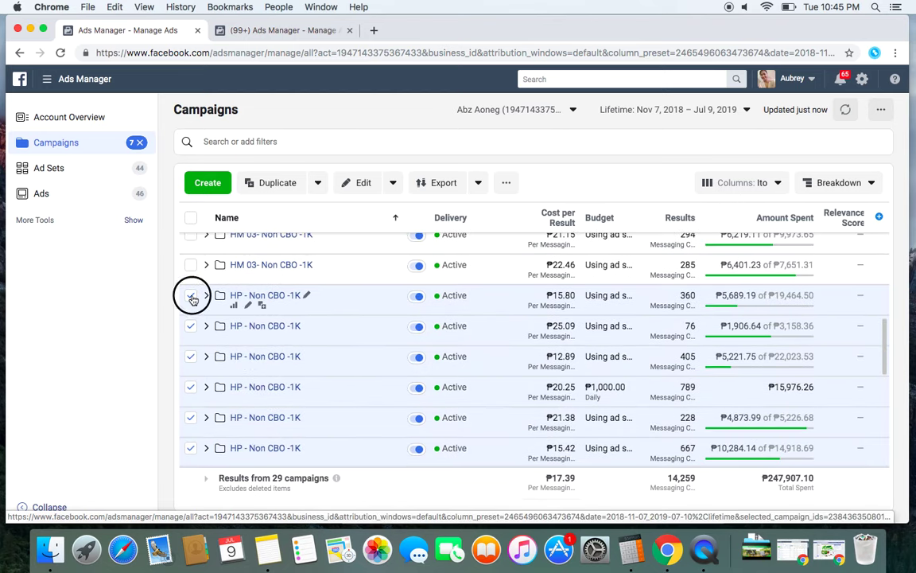
pyautogui.click(191, 325)
pyautogui.click(190, 356)
pyautogui.click(191, 388)
pyautogui.click(191, 418)
pyautogui.click(191, 448)
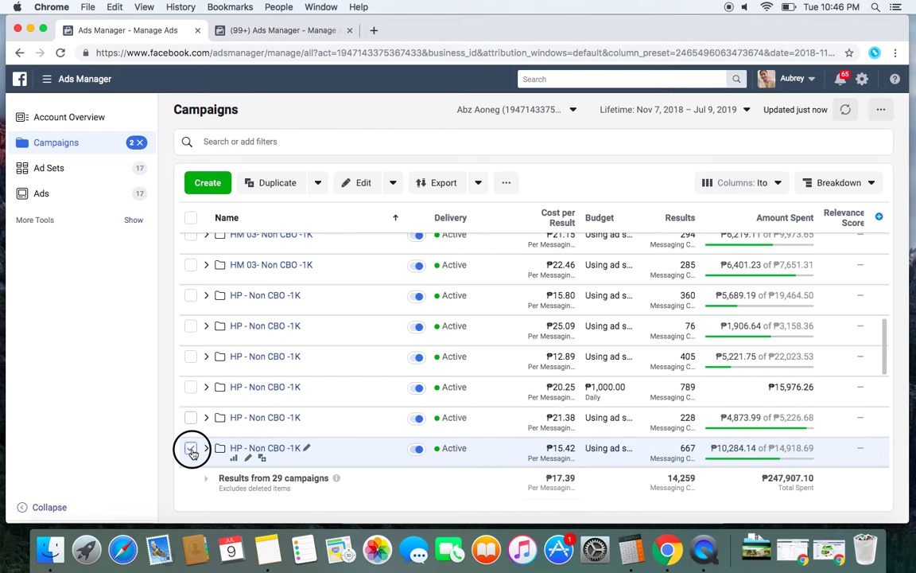
pyautogui.scroll(-3, 351, 393)
pyautogui.scroll(-3, 323, 352)
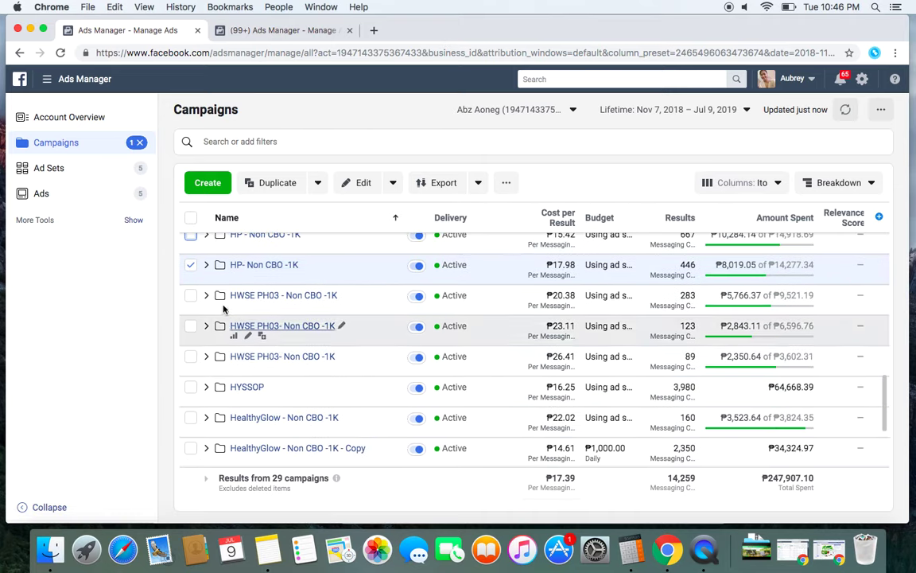
pyautogui.click(191, 265)
# Select the three HWSE PH03 - Non CBO -1K campaigns, then show and select all of their ad sets.
pyautogui.click(191, 295)
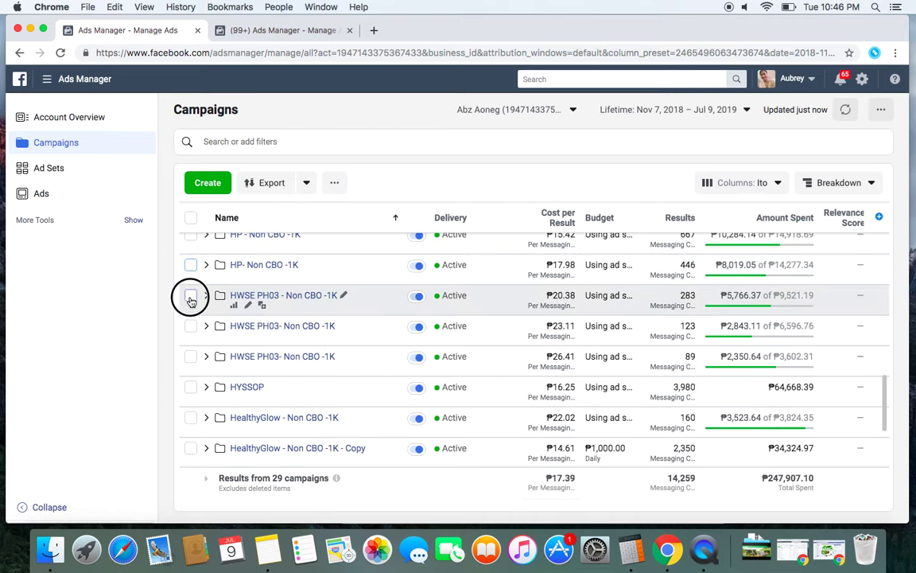
pyautogui.click(190, 326)
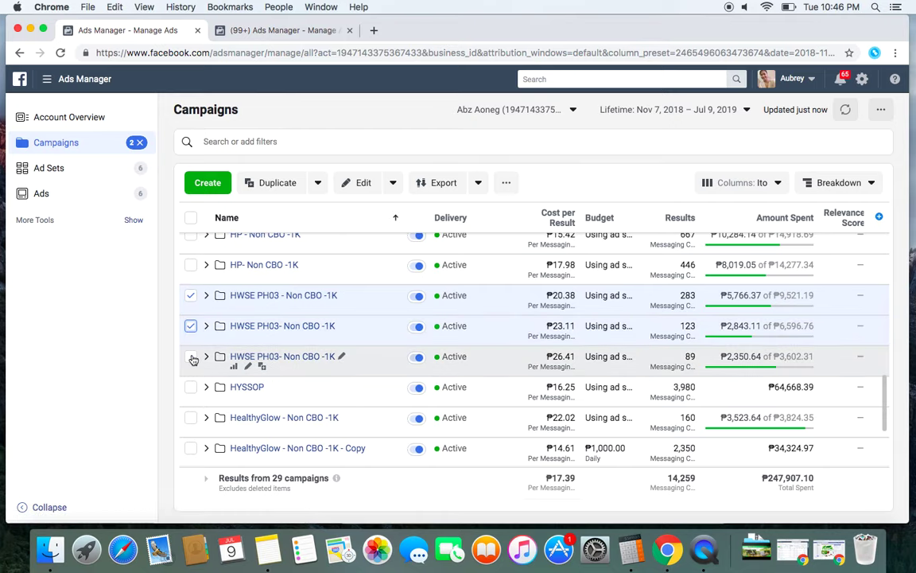
pyautogui.click(191, 357)
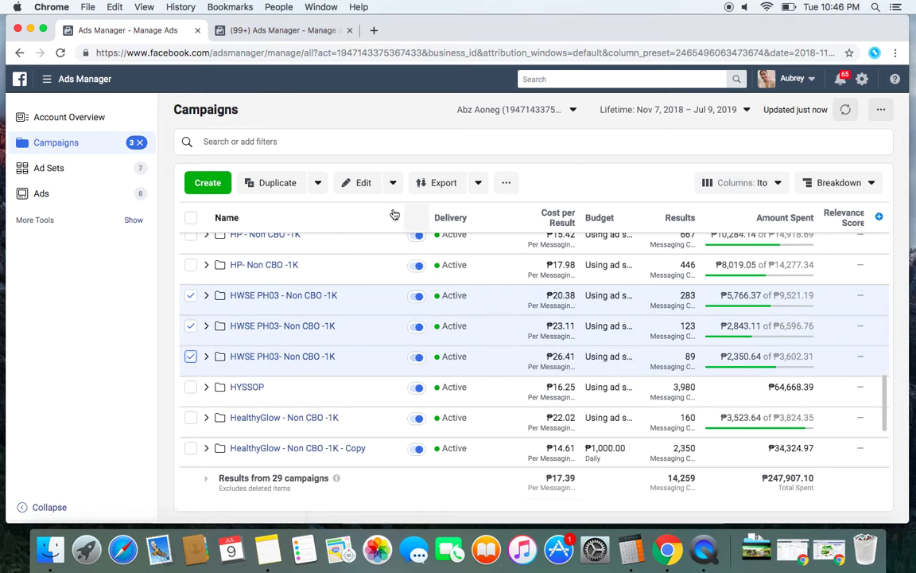
pyautogui.click(71, 169)
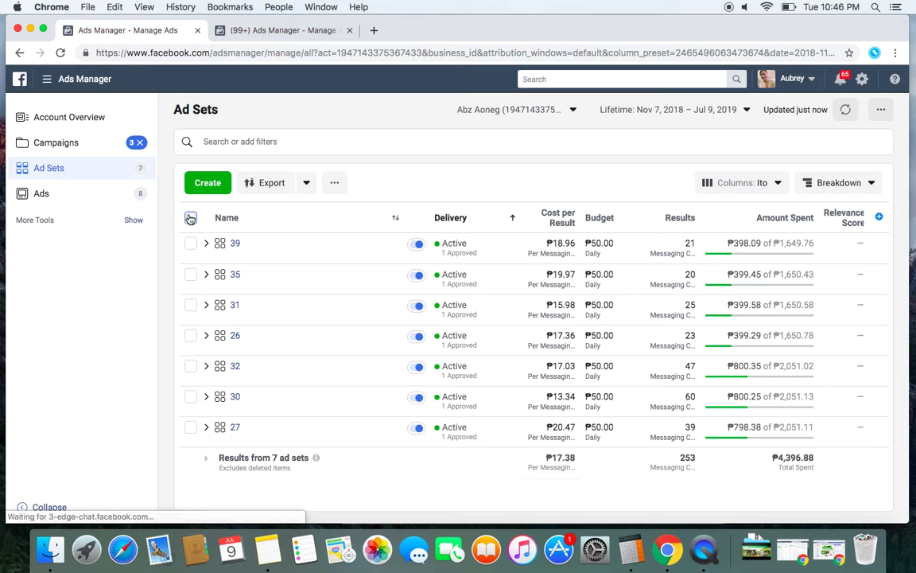
pyautogui.click(191, 218)
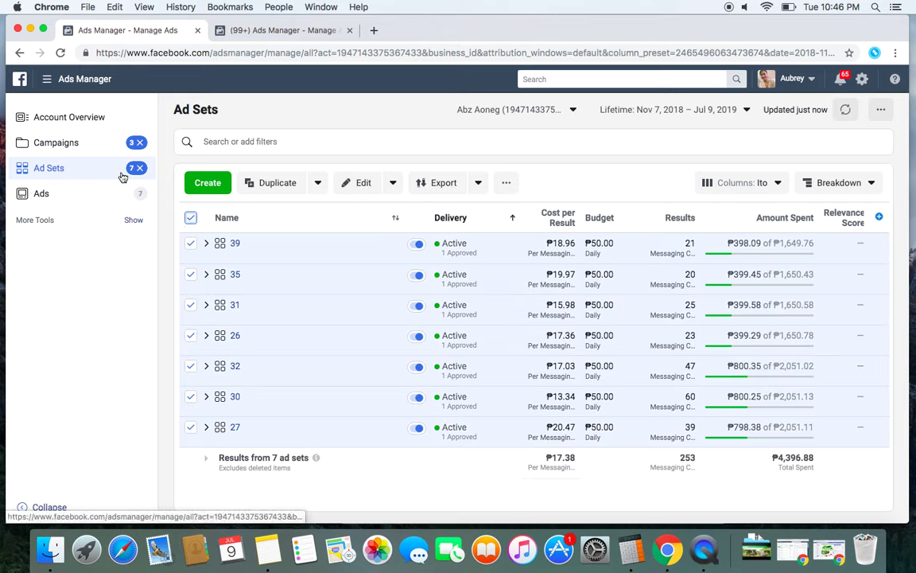
# Switch to Calculator and multiply the 7 HWSE PH03 ad sets by the daily budget of 50.
pyautogui.click(630, 555)
pyautogui.click(318, 260)
pyautogui.click(314, 293)
pyautogui.click(421, 292)
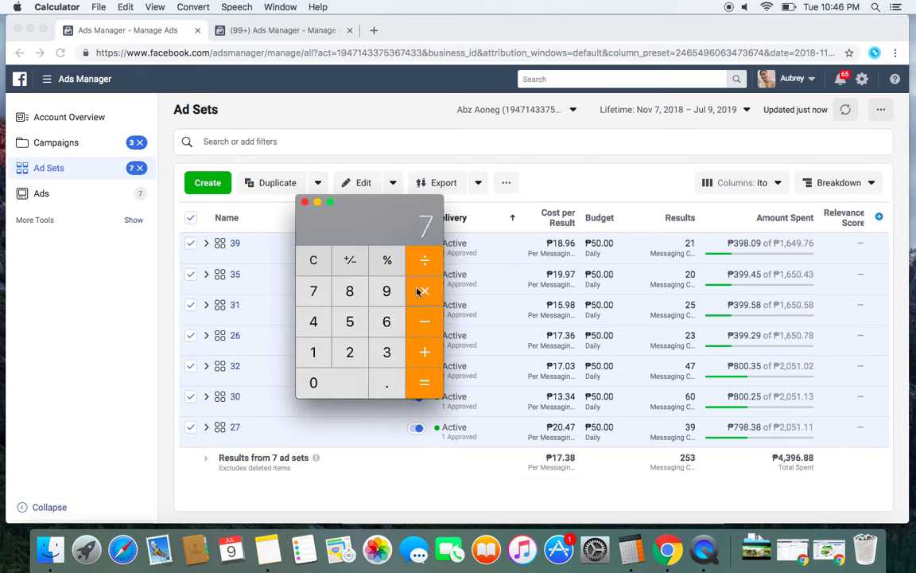
pyautogui.click(349, 322)
pyautogui.click(333, 380)
pyautogui.click(424, 382)
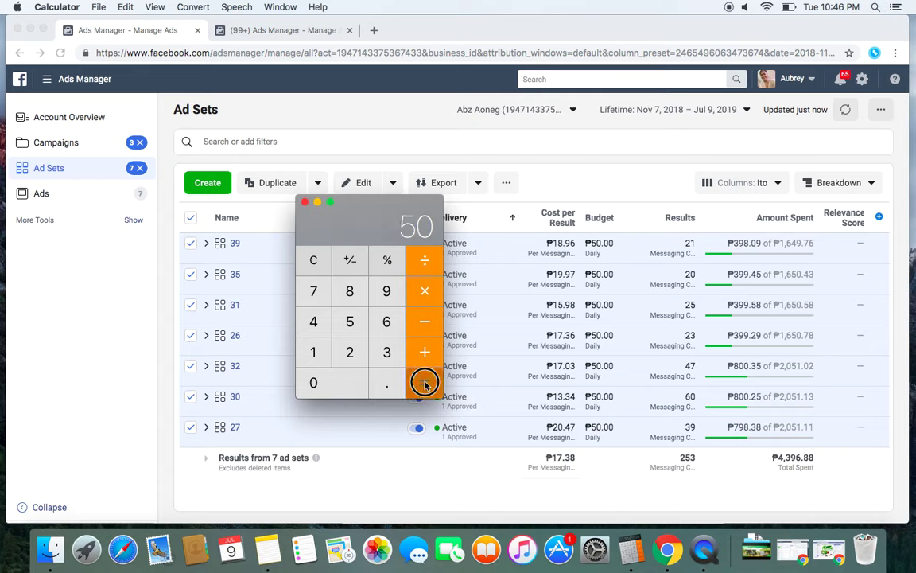
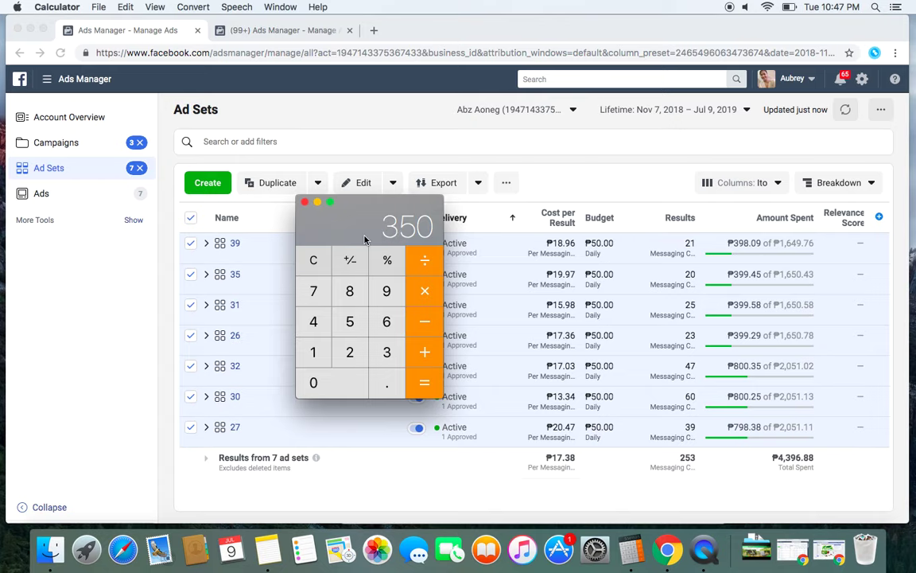
# Return to the campaigns in Ads Manager, and add the line "HWSE PH 03: 2 Campaign" to the note in Notes.
pyautogui.click(268, 551)
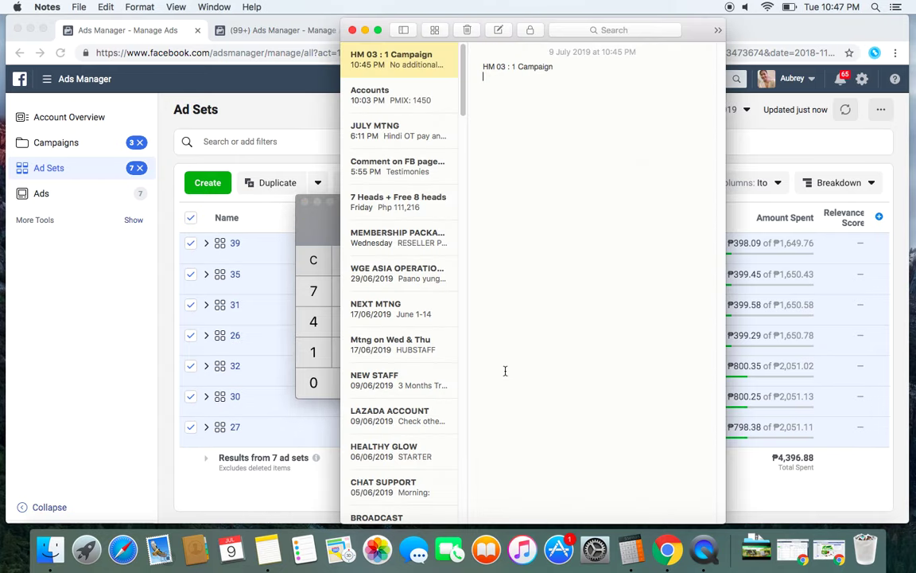
pyautogui.click(104, 282)
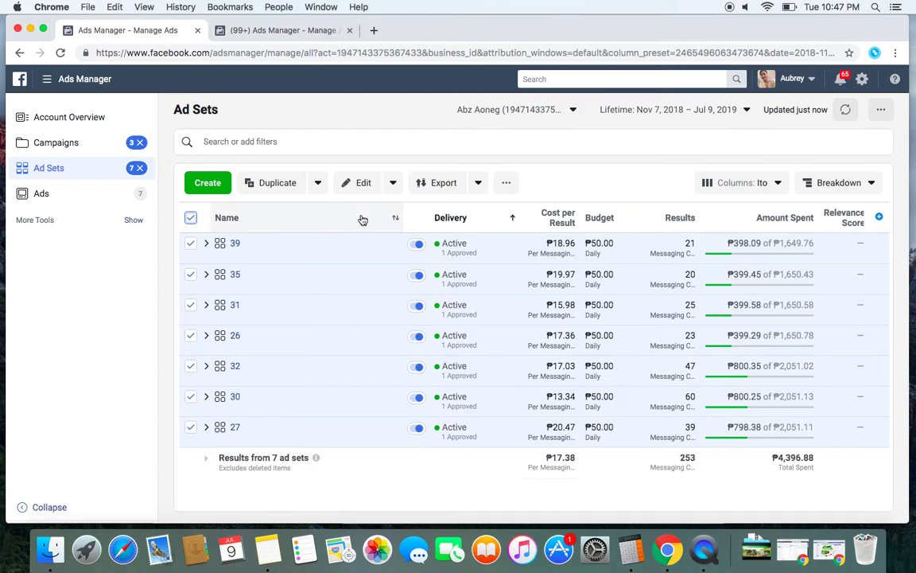
pyautogui.click(55, 152)
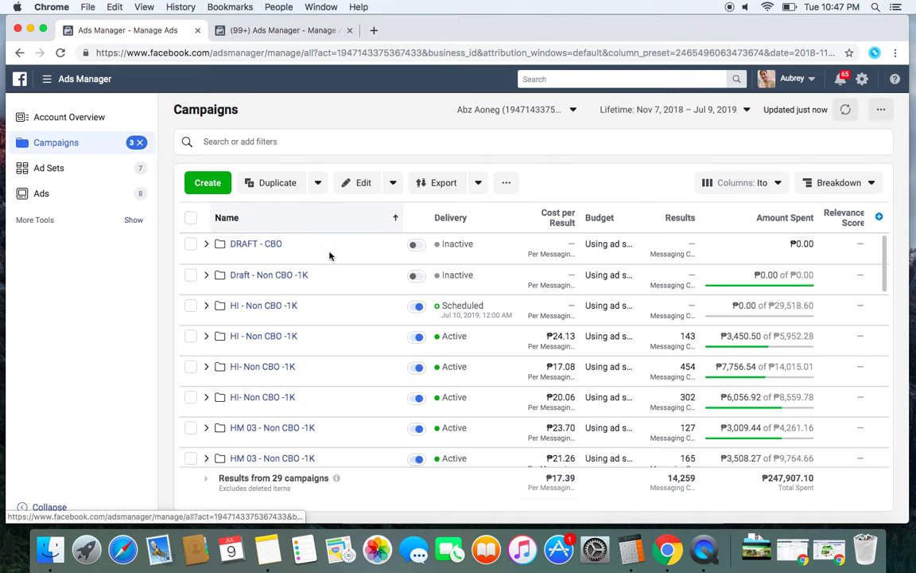
pyautogui.scroll(-5, 331, 359)
pyautogui.scroll(-5, 332, 359)
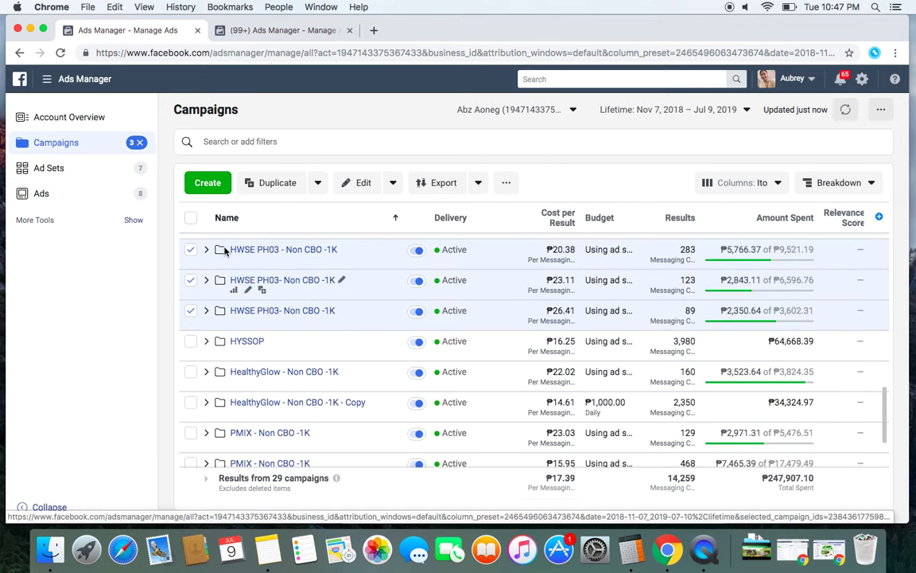
pyautogui.click(268, 549)
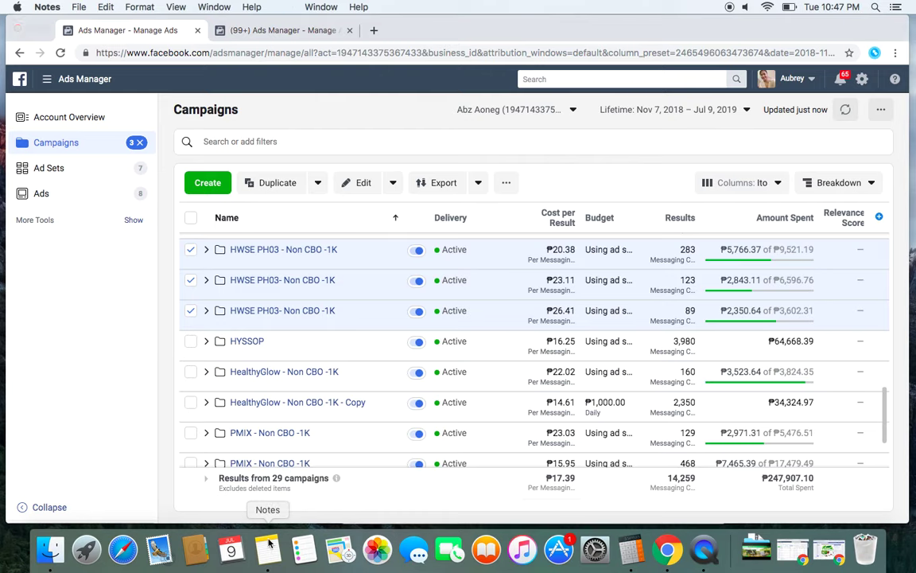
pyautogui.click(588, 125)
pyautogui.press('Return')
pyautogui.write('HWS')
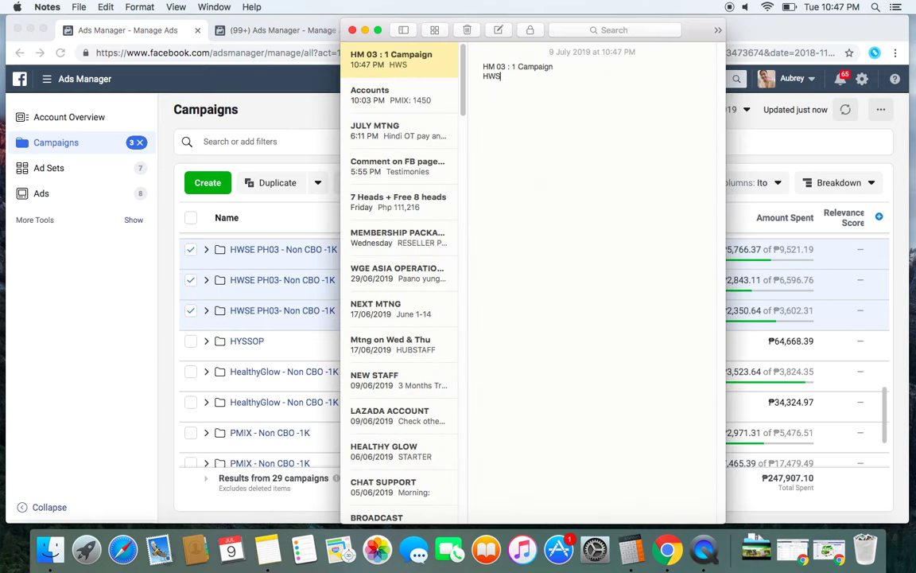
pyautogui.write('E PH 03')
pyautogui.click(594, 76)
pyautogui.write(': 2 Cam')
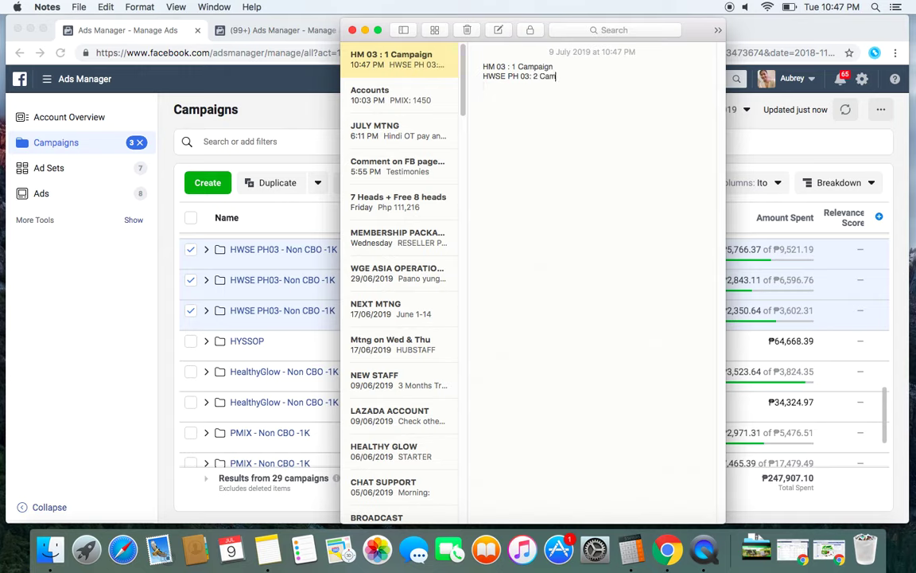
pyautogui.write('paign')
# Switch back to Ads Manager and deselect the three HWSE PH03 - Non CBO -1K campaigns.
pyautogui.click(91, 332)
pyautogui.scroll(4, 311, 347)
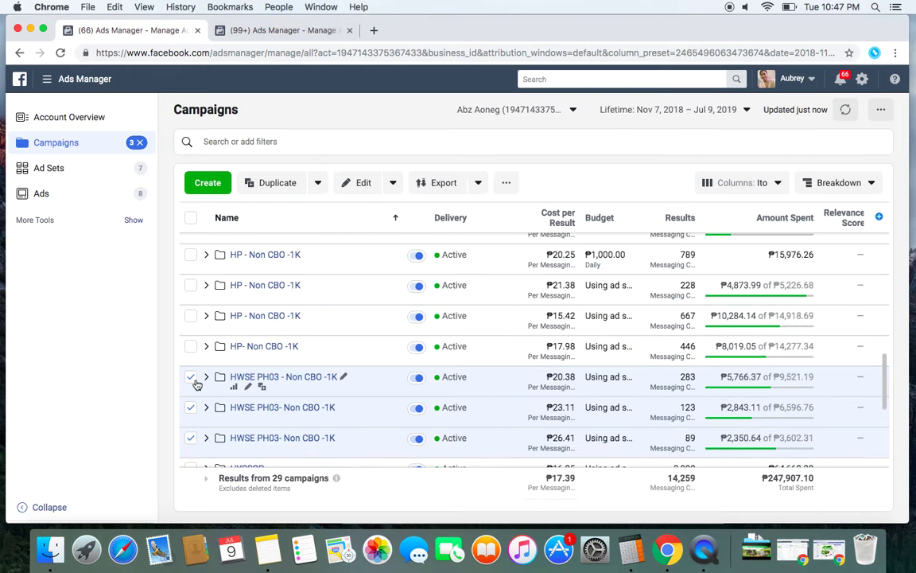
pyautogui.click(191, 378)
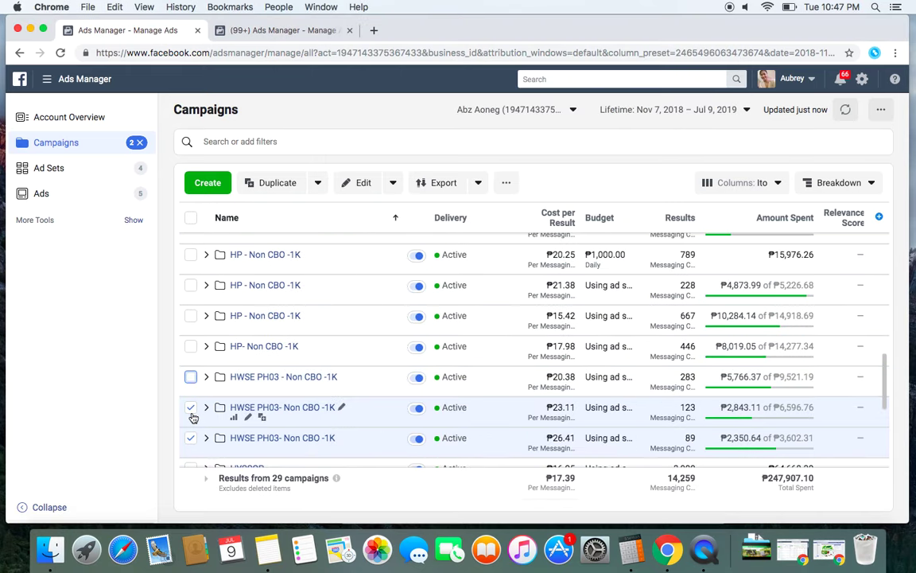
pyautogui.click(191, 408)
pyautogui.click(191, 438)
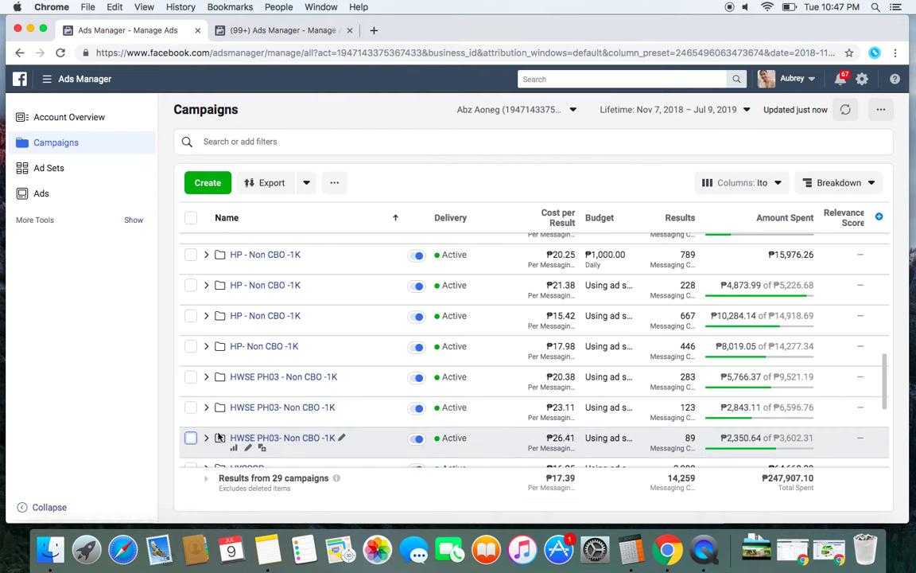
# Select the two HealthyGlow - Non CBO -1K campaigns, then show and select all of their ad sets.
pyautogui.scroll(-1, 193, 437)
pyautogui.scroll(-3, 193, 446)
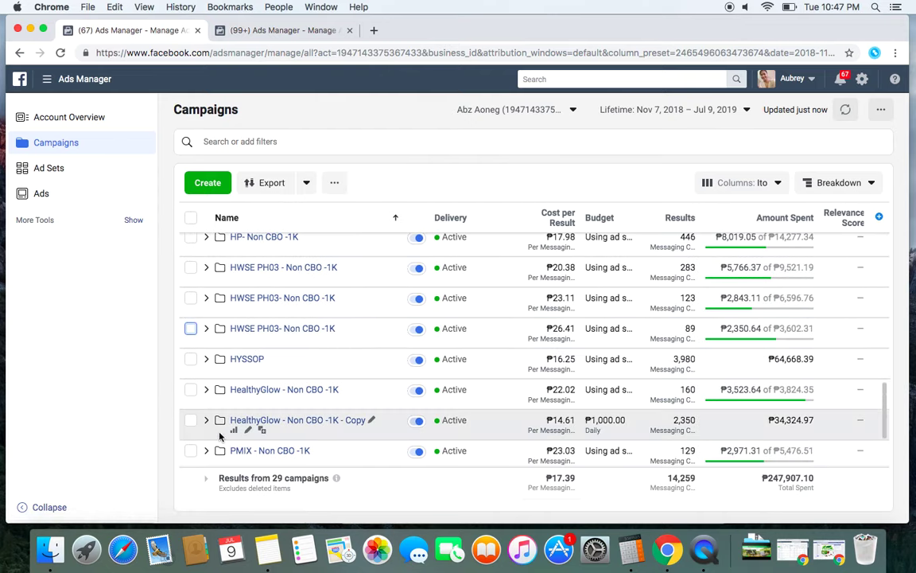
pyautogui.click(191, 390)
pyautogui.click(191, 420)
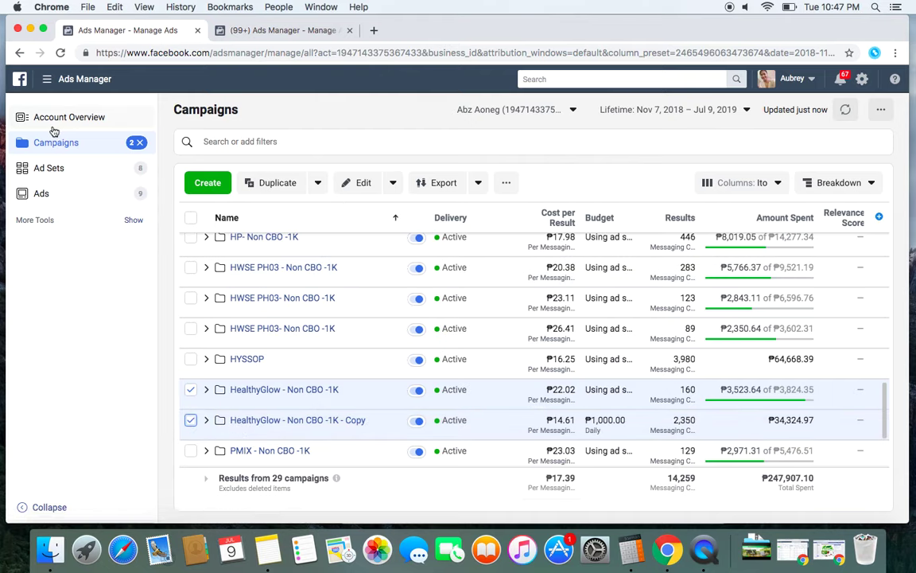
pyautogui.click(119, 167)
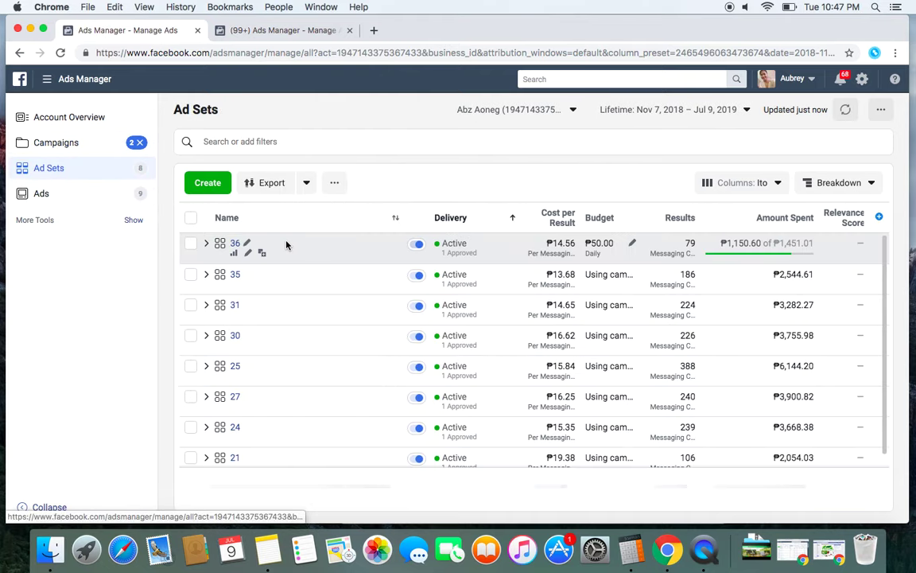
pyautogui.click(191, 217)
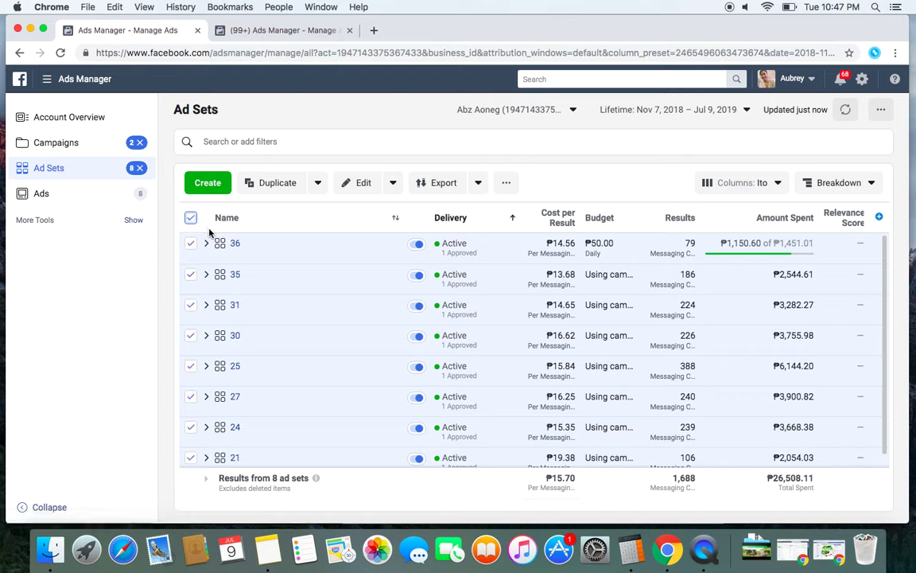
# Switch to Calculator and multiply the 8 HealthyGlow ad sets by the daily budget of 50.
pyautogui.click(631, 548)
pyautogui.click(314, 260)
pyautogui.click(350, 290)
pyautogui.click(424, 291)
pyautogui.click(315, 318)
pyautogui.click(313, 260)
pyautogui.click(350, 291)
pyautogui.click(425, 291)
pyautogui.press('Return')
pyautogui.click(350, 321)
pyautogui.click(307, 387)
pyautogui.click(307, 387)
pyautogui.click(313, 260)
pyautogui.click(349, 291)
pyautogui.click(425, 291)
pyautogui.press('Return')
pyautogui.press('Return')
pyautogui.click(355, 322)
pyautogui.click(319, 388)
pyautogui.click(424, 384)
pyautogui.click(312, 260)
pyautogui.click(350, 291)
pyautogui.click(425, 291)
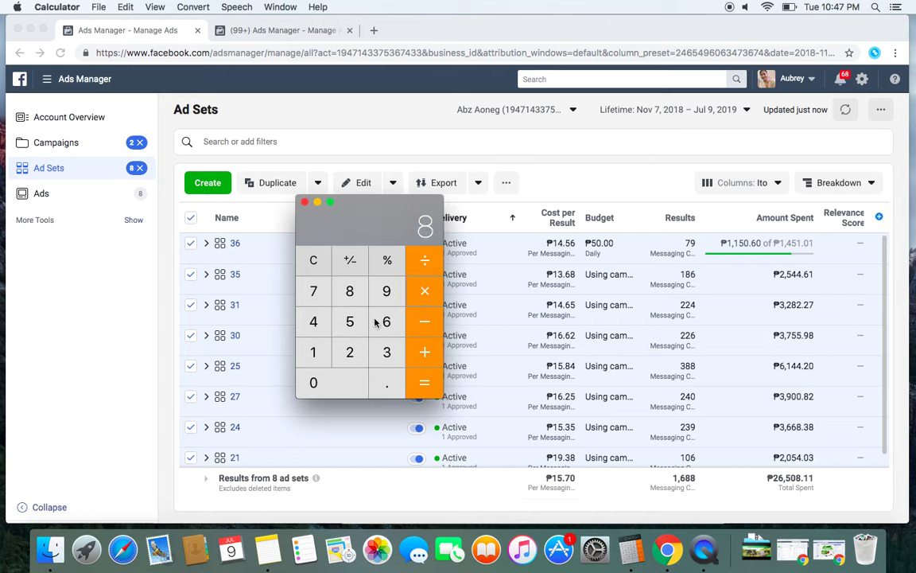
pyautogui.click(350, 322)
pyautogui.click(323, 383)
pyautogui.click(426, 380)
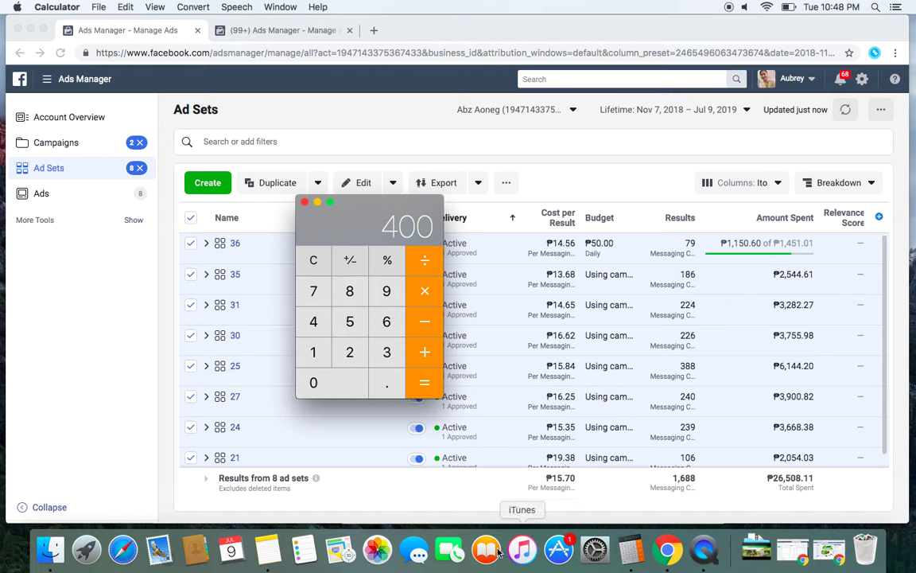
# Switch back to Ads Manager, sort the HealthyGlow ad sets by name, and return to the two selected campaigns.
pyautogui.click(262, 549)
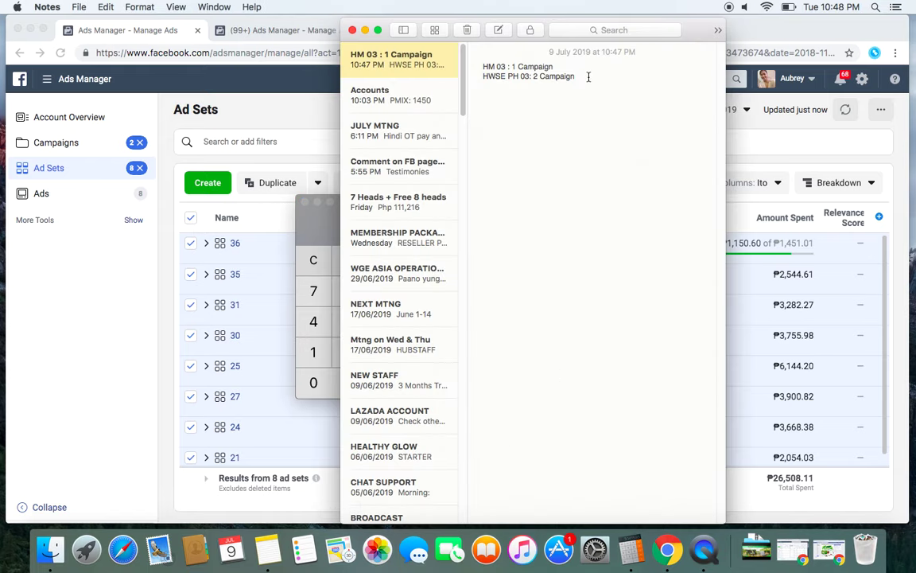
pyautogui.click(164, 263)
pyautogui.click(303, 217)
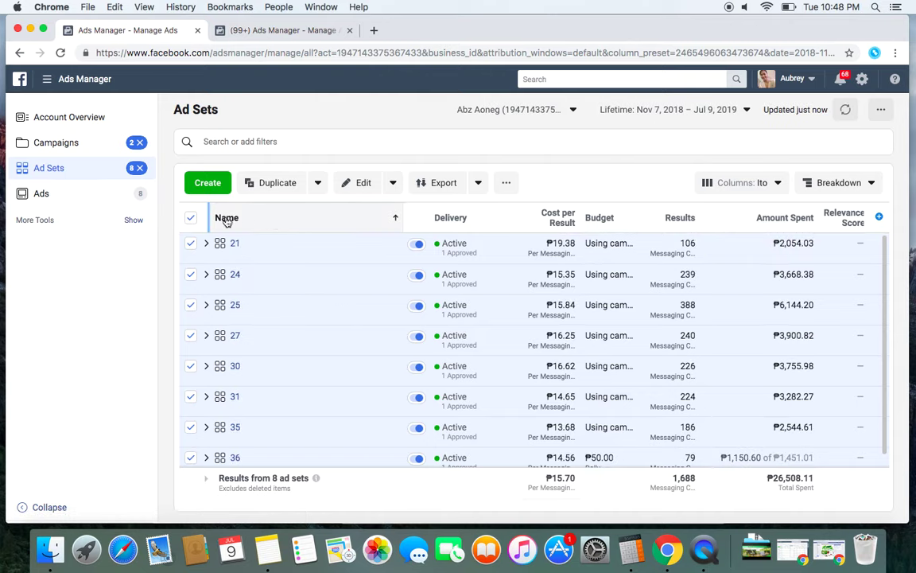
pyautogui.click(50, 144)
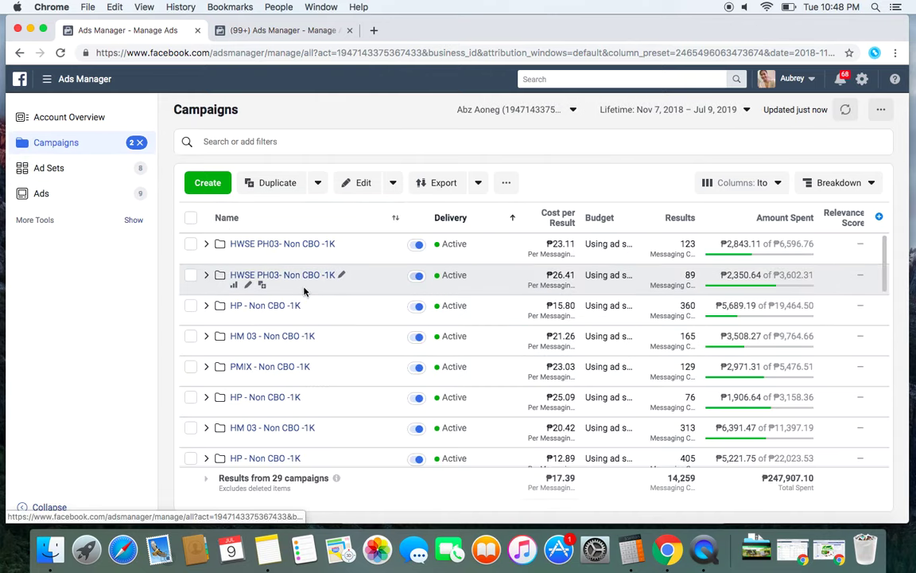
pyautogui.scroll(-15, 364, 400)
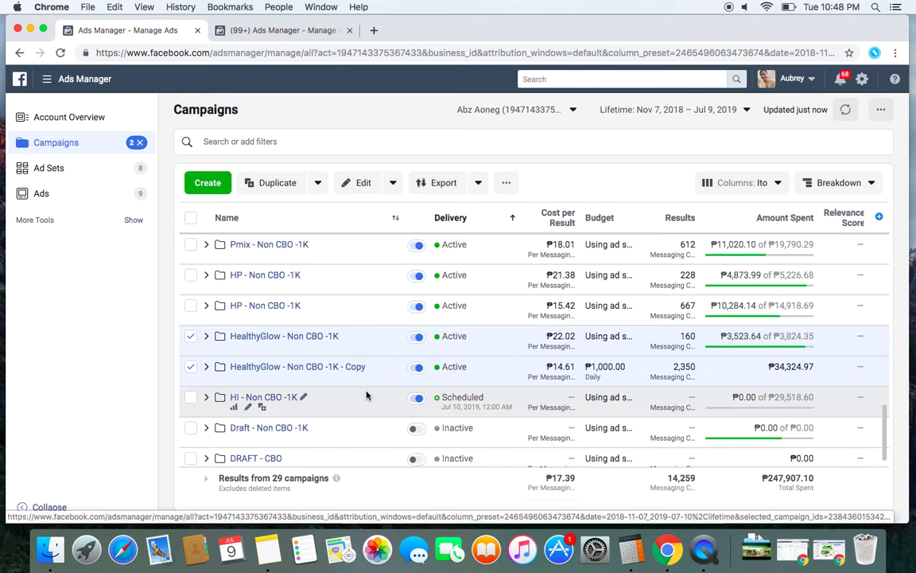
# Add the line "Healthy glow: 2 Campaign" to the note in Notes, then switch to Ads Manager and sort the campaigns by name.
pyautogui.click(278, 536)
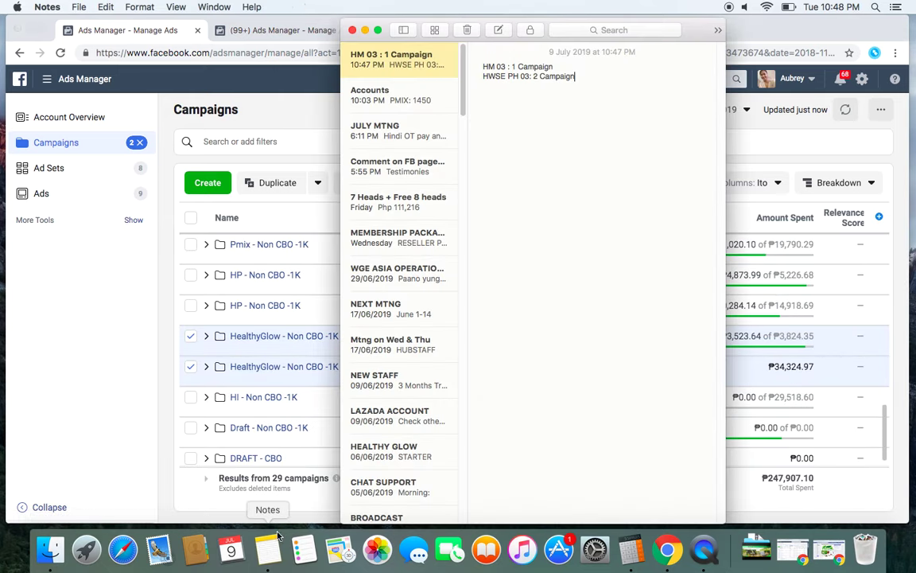
pyautogui.click(497, 204)
pyautogui.press('Return')
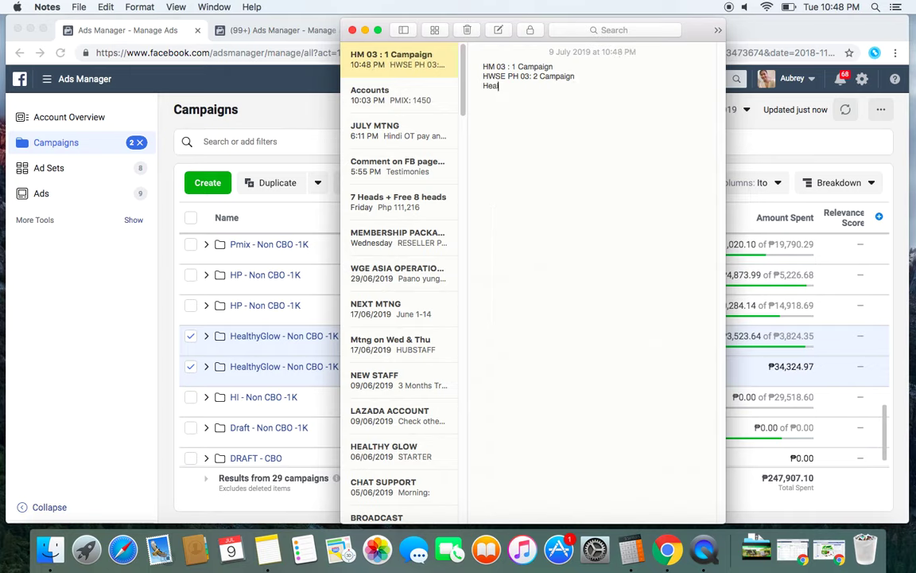
pyautogui.write('Healthy glow')
pyautogui.press('Return')
pyautogui.press('BackSpace')
pyautogui.write(': 2 Campaign')
pyautogui.click(230, 221)
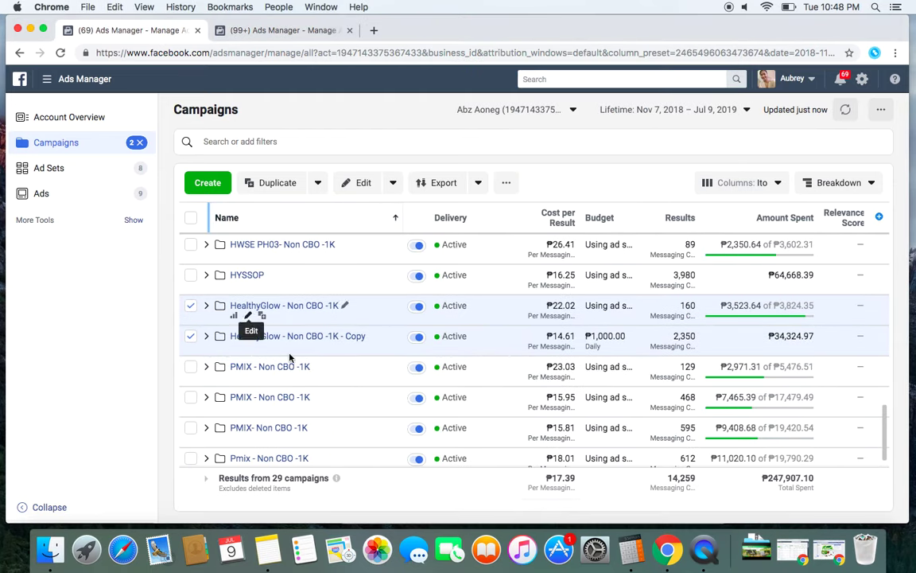
# Replace the HealthyGlow selection with the four PMIX - Non CBO -1K campaigns, then show and select all of their ad sets.
pyautogui.scroll(-1, 289, 358)
pyautogui.click(191, 294)
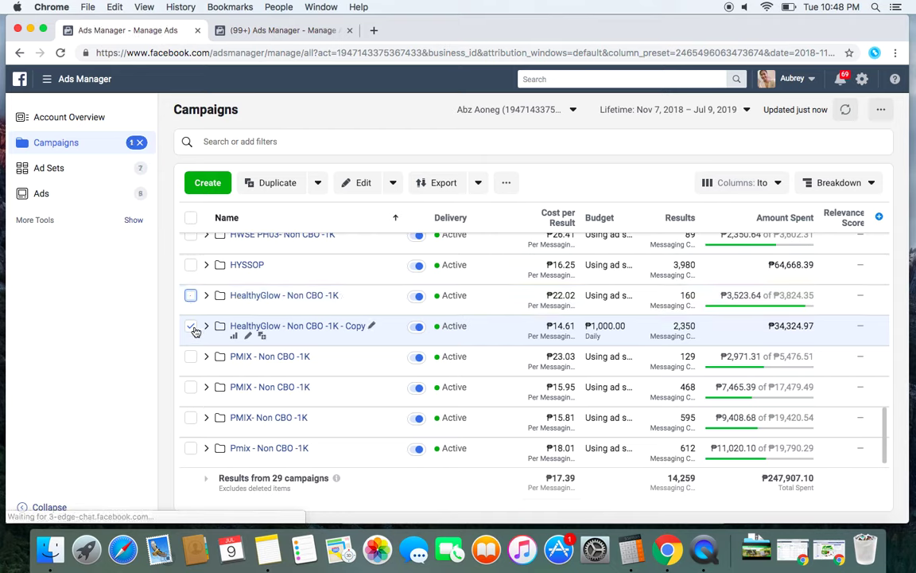
pyautogui.click(190, 326)
pyautogui.click(191, 357)
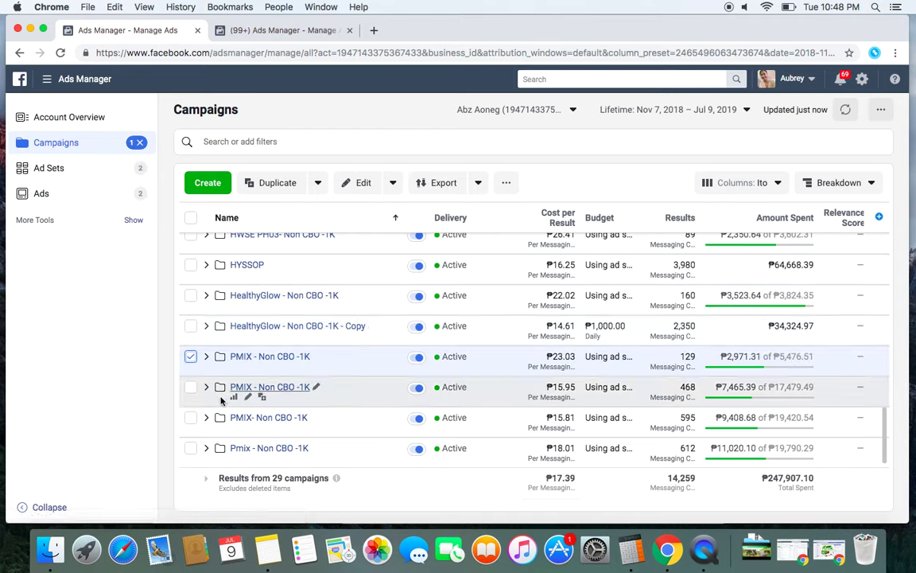
pyautogui.click(190, 386)
pyautogui.click(191, 417)
pyautogui.click(191, 452)
pyautogui.click(51, 170)
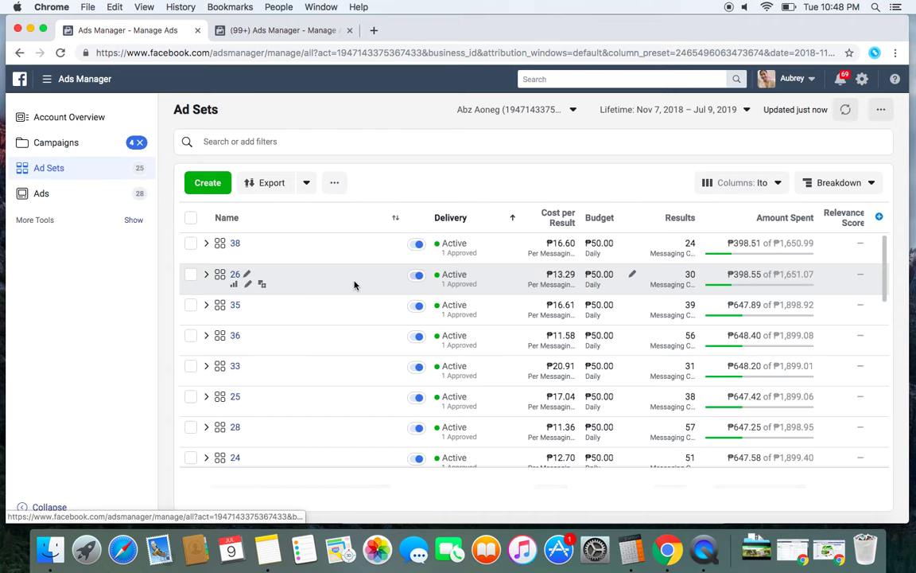
pyautogui.click(191, 219)
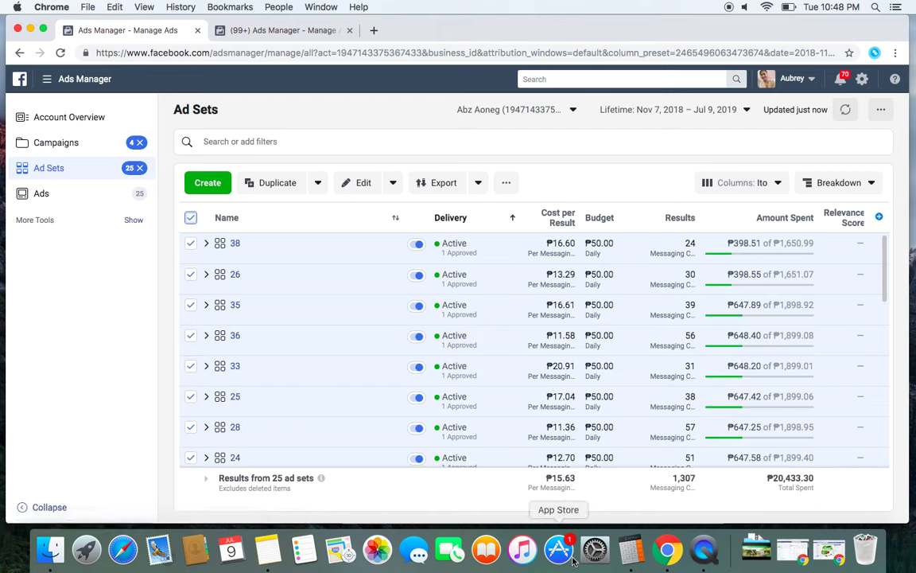
# Switch to Calculator and multiply the 25 PMIX ad sets by the daily budget of 50.
pyautogui.click(630, 549)
pyautogui.click(315, 260)
pyautogui.click(349, 351)
pyautogui.click(348, 321)
pyautogui.click(419, 297)
pyautogui.click(349, 322)
pyautogui.click(326, 383)
pyautogui.click(428, 387)
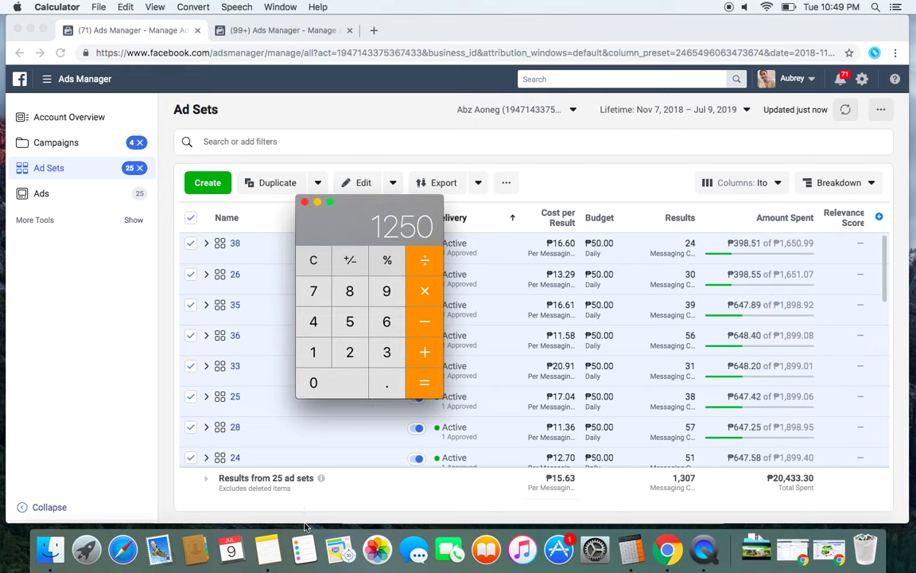
# Glance at the note in Notes, then switch back to Ads Manager and return to the selected PMIX campaigns.
pyautogui.click(268, 549)
pyautogui.click(104, 366)
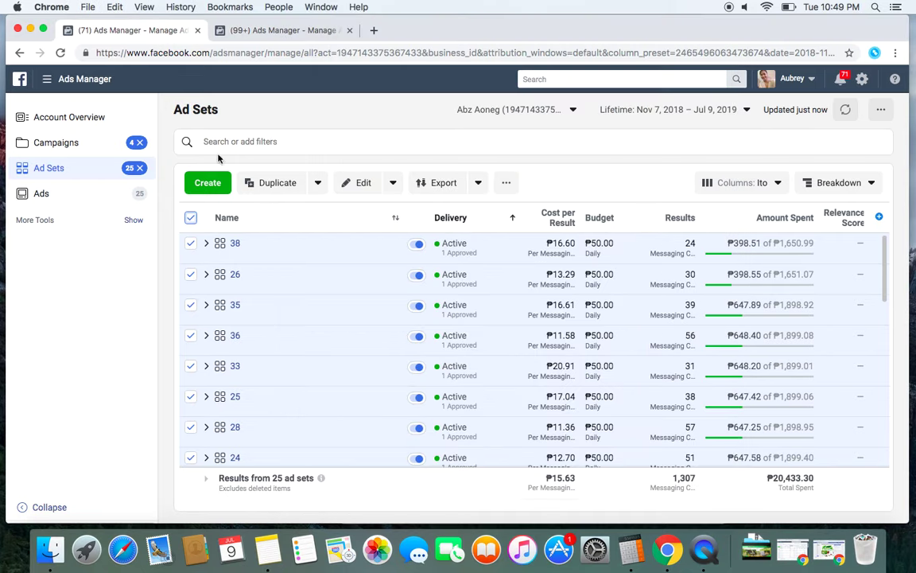
pyautogui.click(48, 140)
pyautogui.scroll(-10, 310, 372)
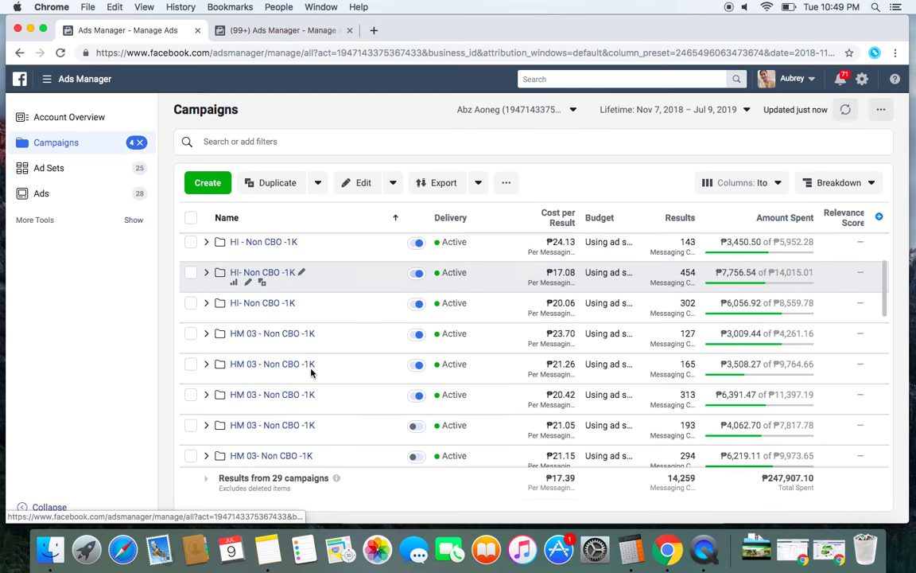
# Switch to Notes, add the line "PMIX: 1 campaign" to the campaign note, and return to Ads Manager.
pyautogui.click(268, 549)
pyautogui.write('PMIX: 1 campaign')
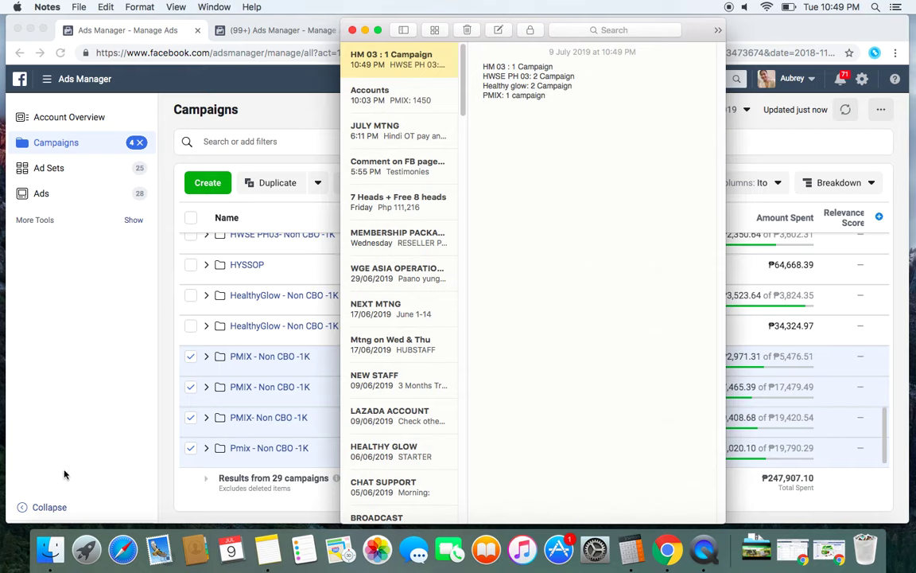
pyautogui.press('Return')
pyautogui.click(237, 449)
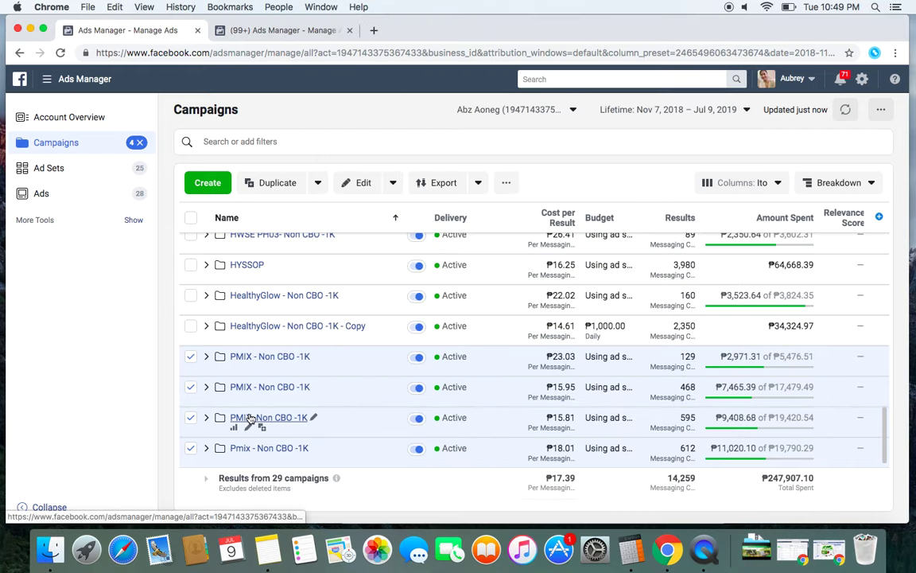
pyautogui.scroll(2, 250, 411)
pyautogui.scroll(3, 251, 405)
pyautogui.scroll(-4, 310, 393)
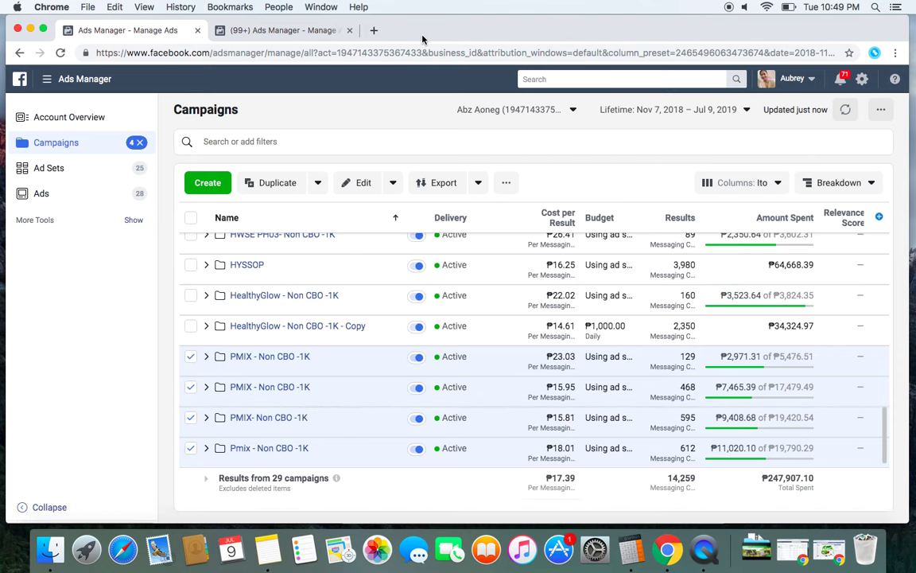
pyautogui.moveTo(421, 31); pyautogui.dragTo(429, 31)
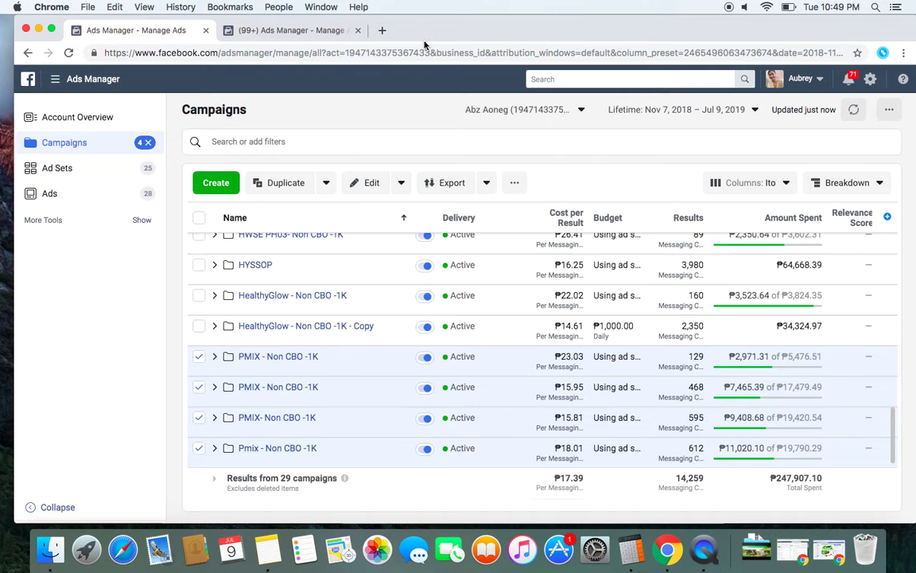
# Switch to Notes and add the line "HWSE Marketing 02: 2 Campaign", separated from the PMIX line by a blank line.
pyautogui.click(284, 515)
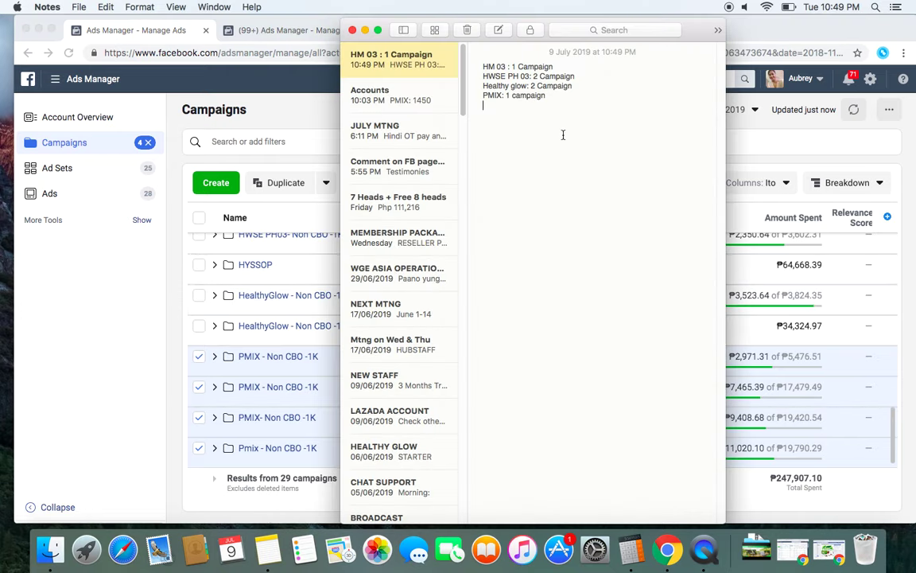
pyautogui.press('Return')
pyautogui.write('HWSE MArketing 02: 2 Campaign')
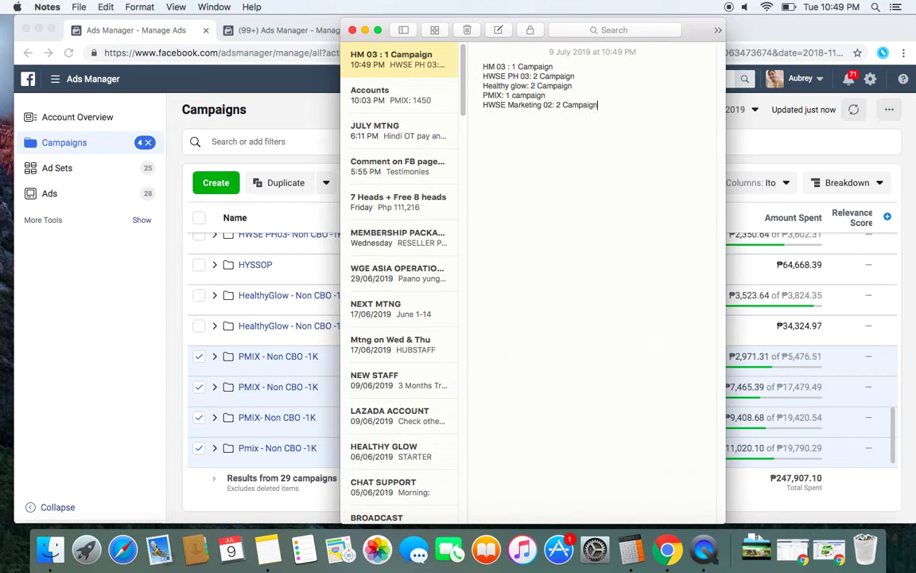
pyautogui.press('Return')
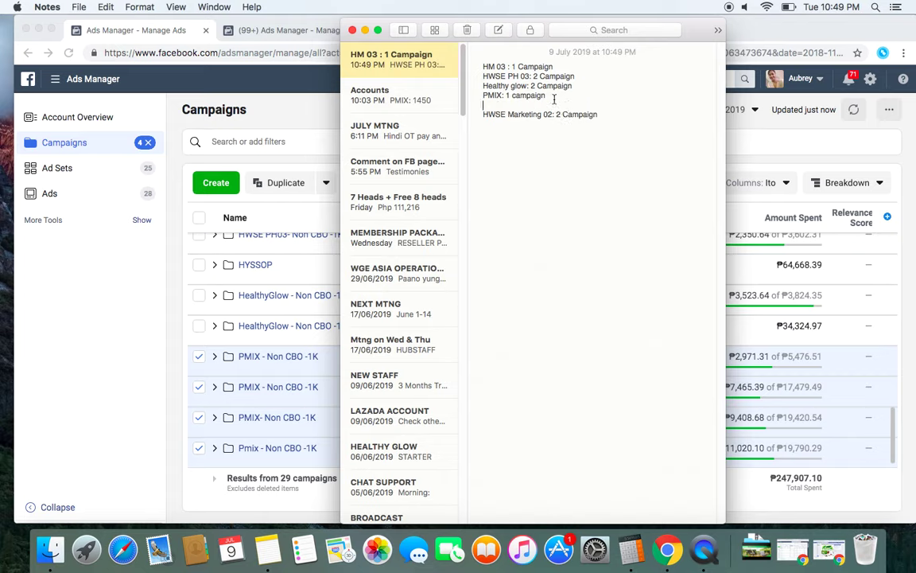
pyautogui.moveTo(482, 115); pyautogui.dragTo(612, 112)
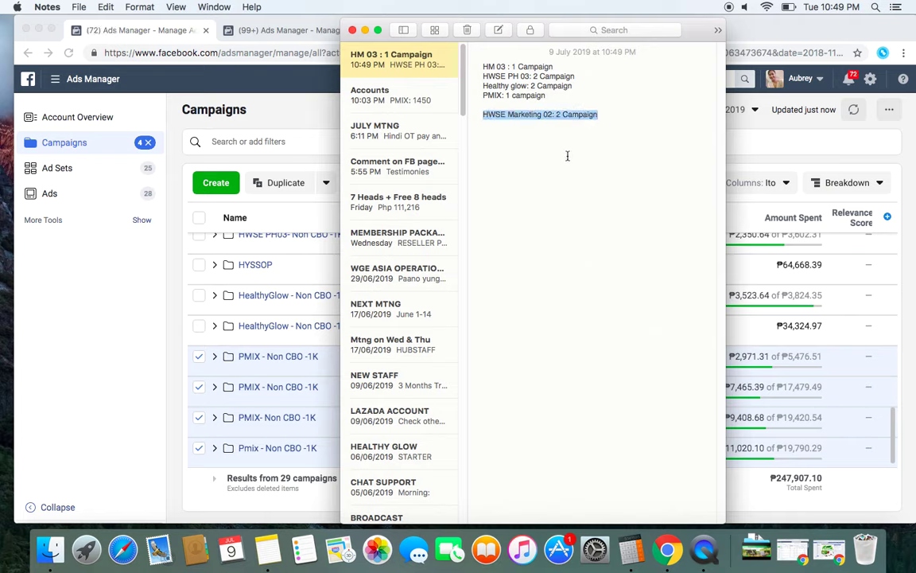
pyautogui.click(501, 116)
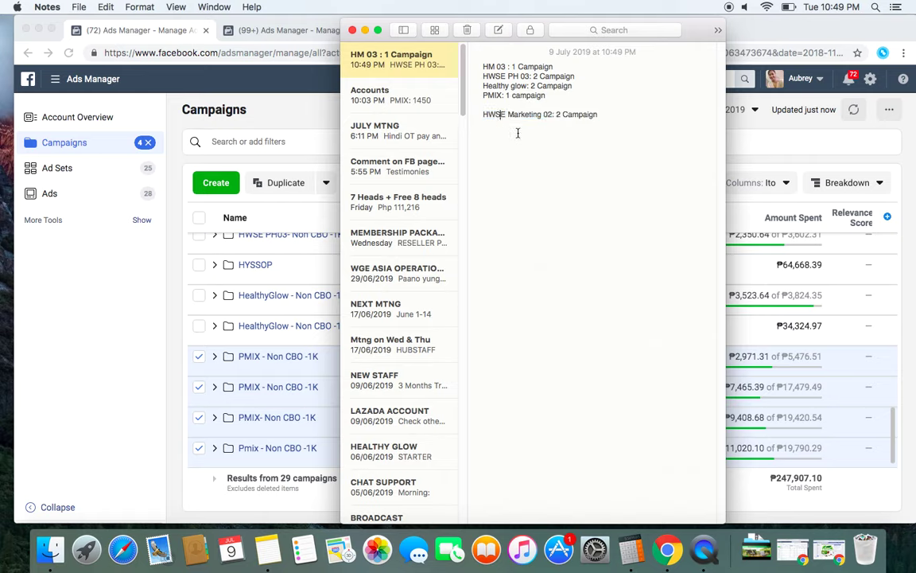
pyautogui.moveTo(547, 97); pyautogui.dragTo(477, 68)
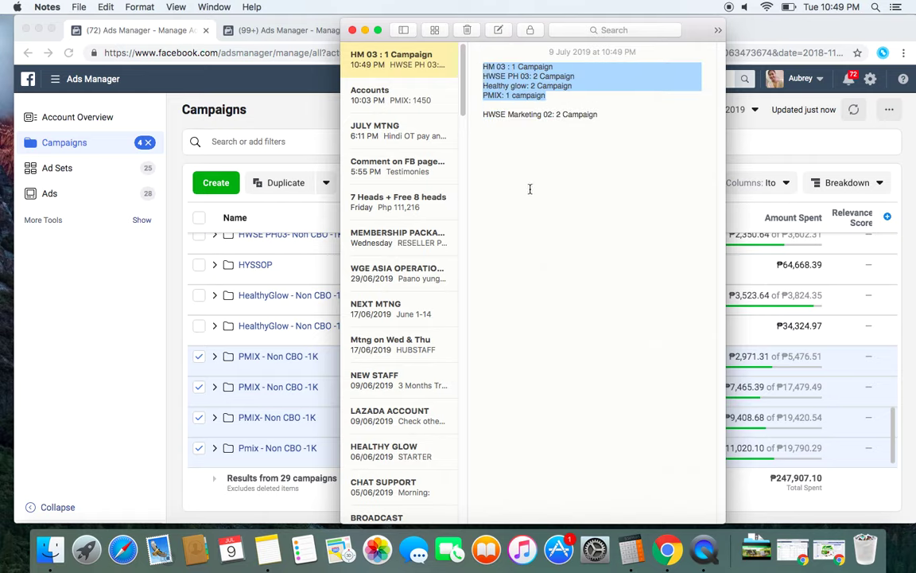
pyautogui.click(535, 191)
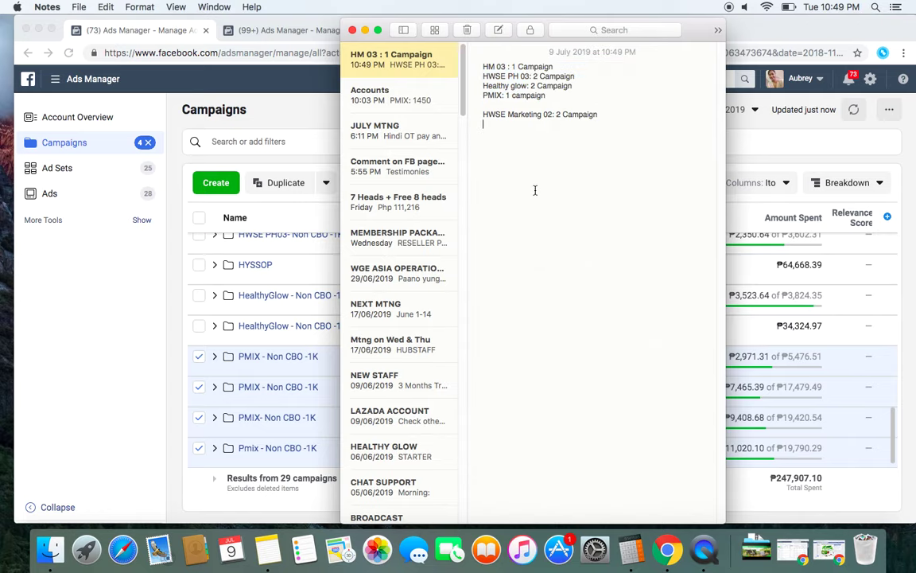
# Switch to Ads Manager, clear the campaign selection, and make one duplicate of the Draft - Non CBO -1K campaign.
pyautogui.click(89, 340)
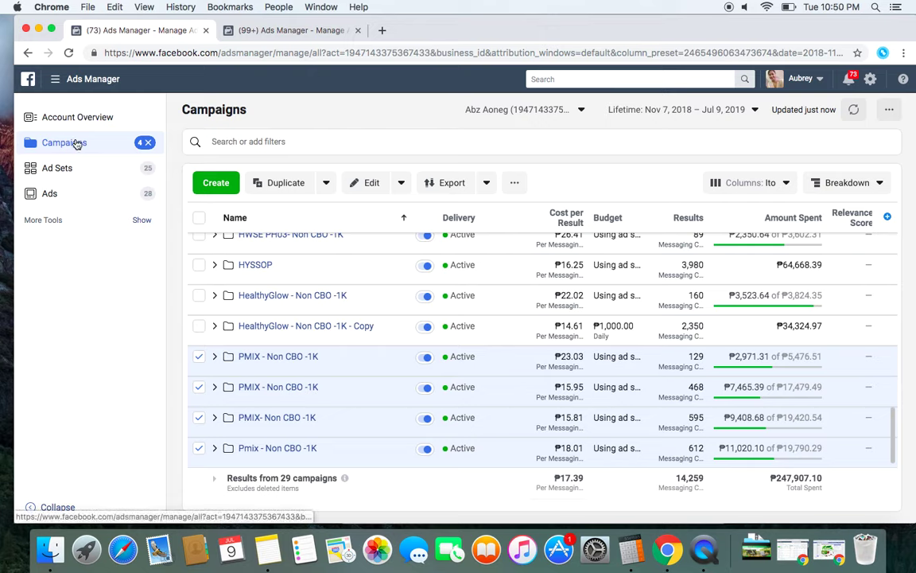
pyautogui.click(199, 217)
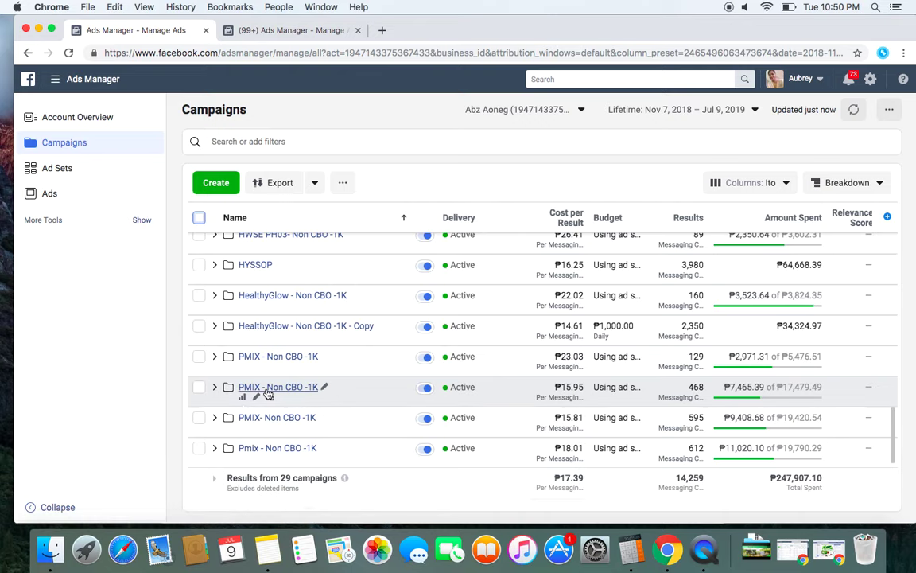
pyautogui.scroll(5, 271, 389)
pyautogui.scroll(5, 269, 389)
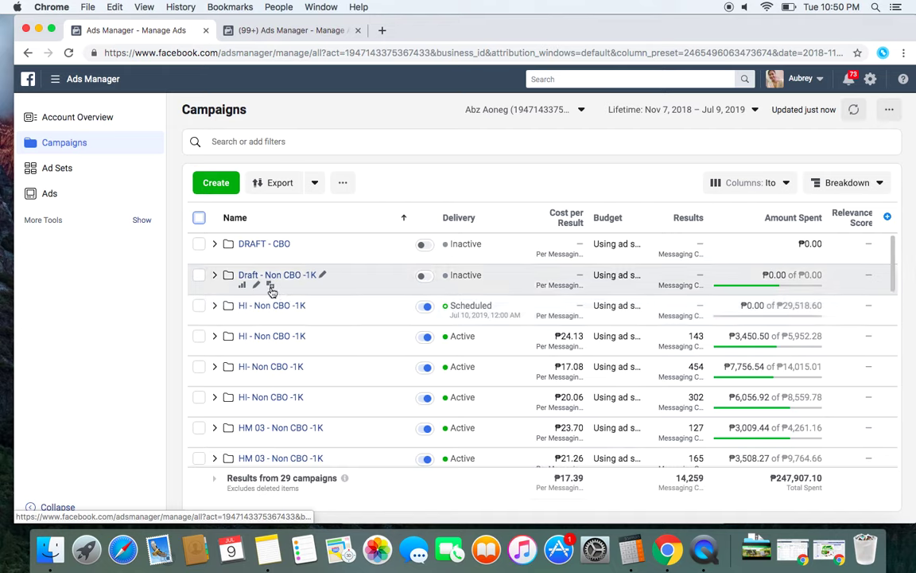
pyautogui.click(271, 286)
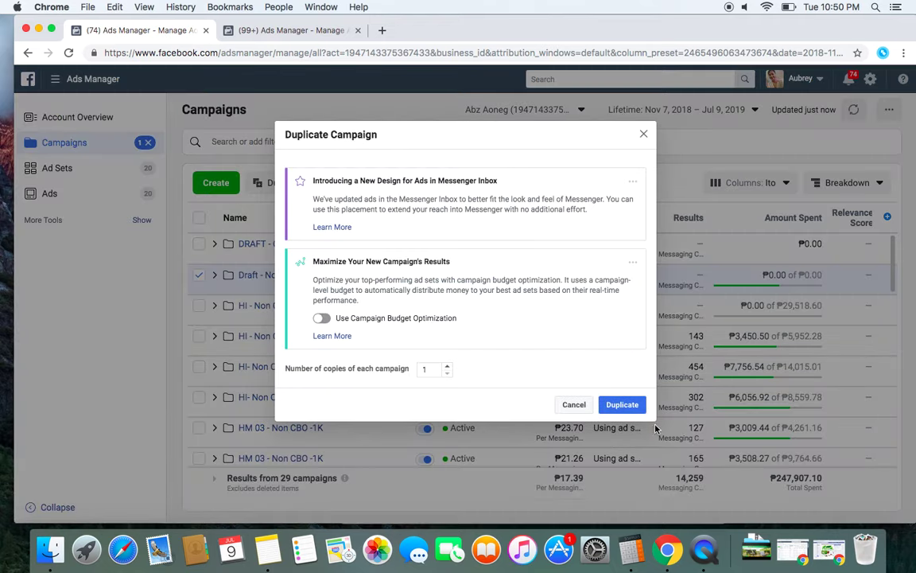
pyautogui.click(620, 404)
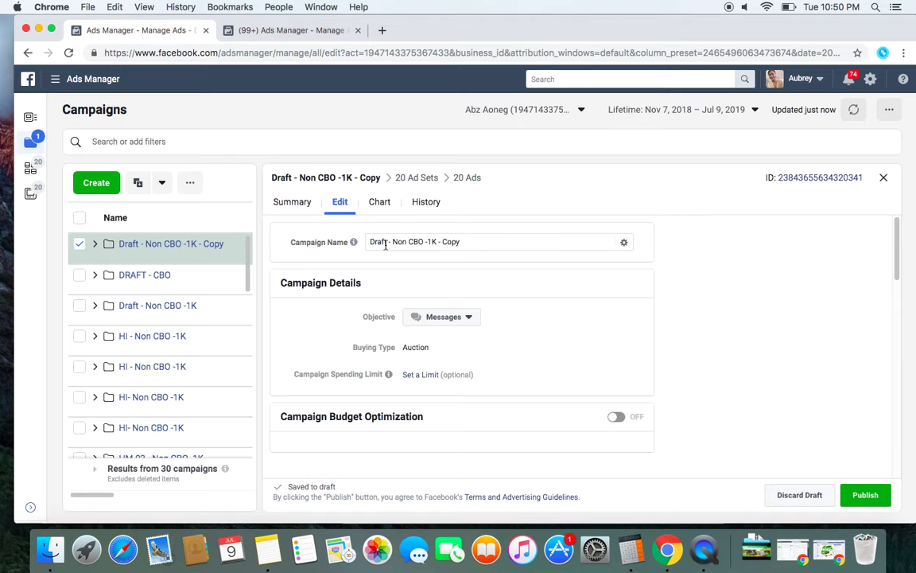
# Check the first product in Notes, then rename the duplicated campaign in Ads Manager as "HM 03 - Non CBO -1K".
pyautogui.click(271, 551)
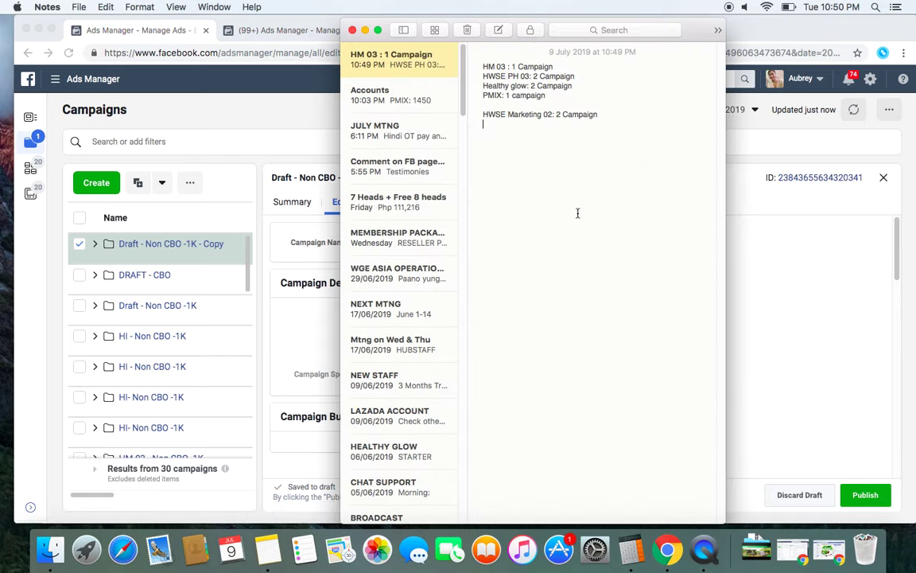
pyautogui.click(287, 304)
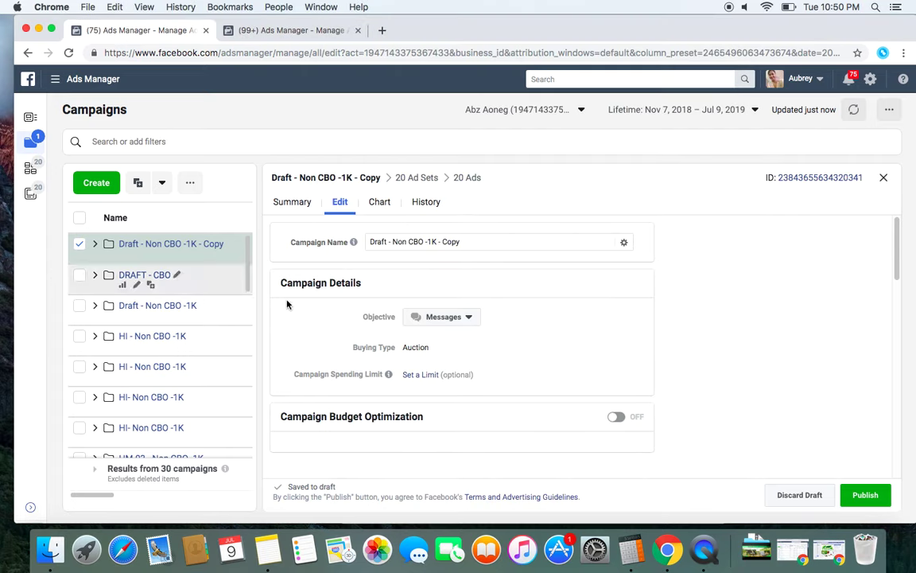
pyautogui.doubleClick(374, 241)
pyautogui.write('HM 0')
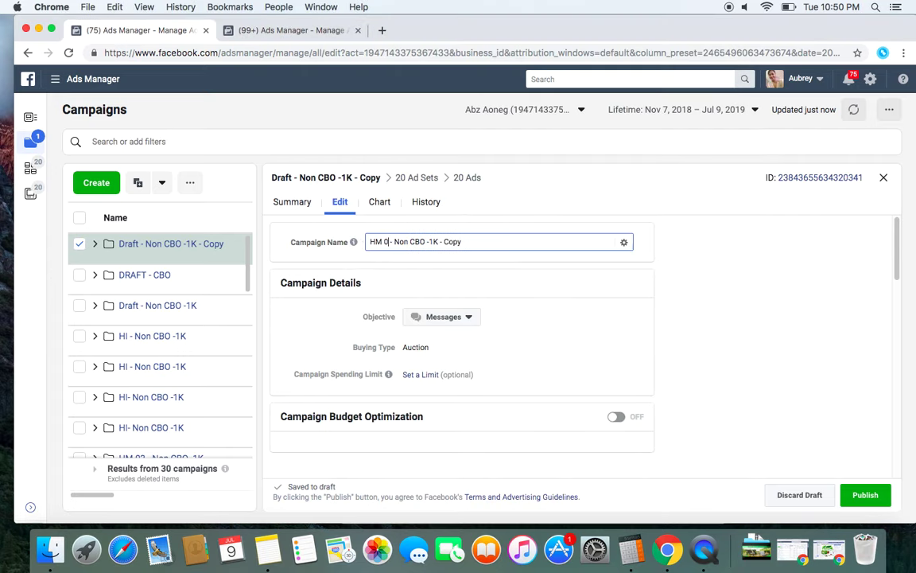
pyautogui.write('3')
pyautogui.moveTo(444, 240); pyautogui.dragTo(505, 245)
pyautogui.press('BackSpace')
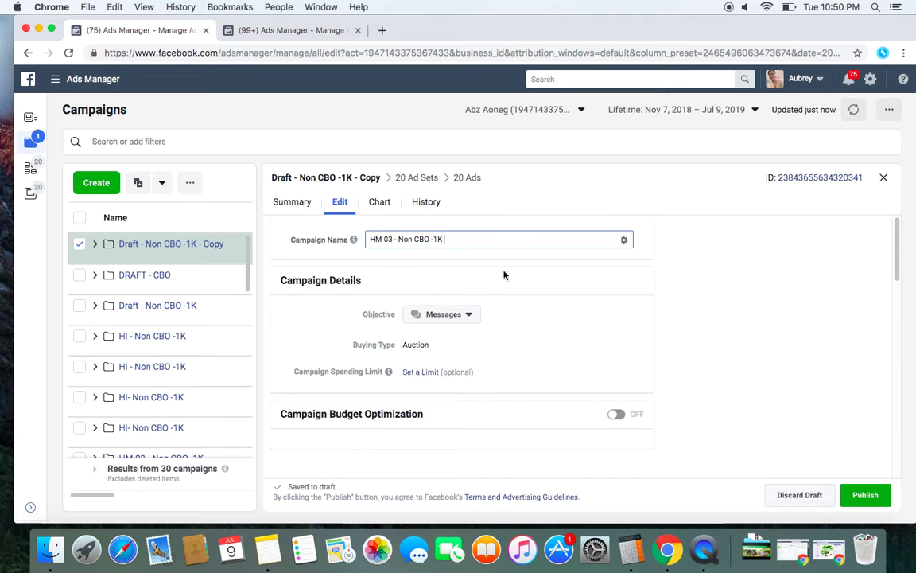
pyautogui.click(504, 275)
# Open the new campaign's 20 ad sets for editing and set their start date to Jul 10, 2019, with start minutes 00 and AM.
pyautogui.click(404, 178)
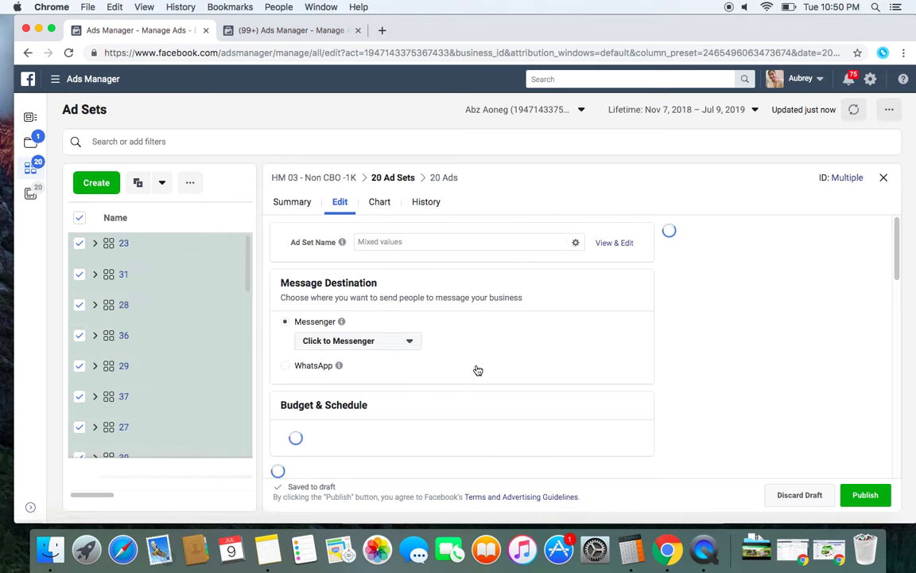
pyautogui.scroll(-6, 477, 370)
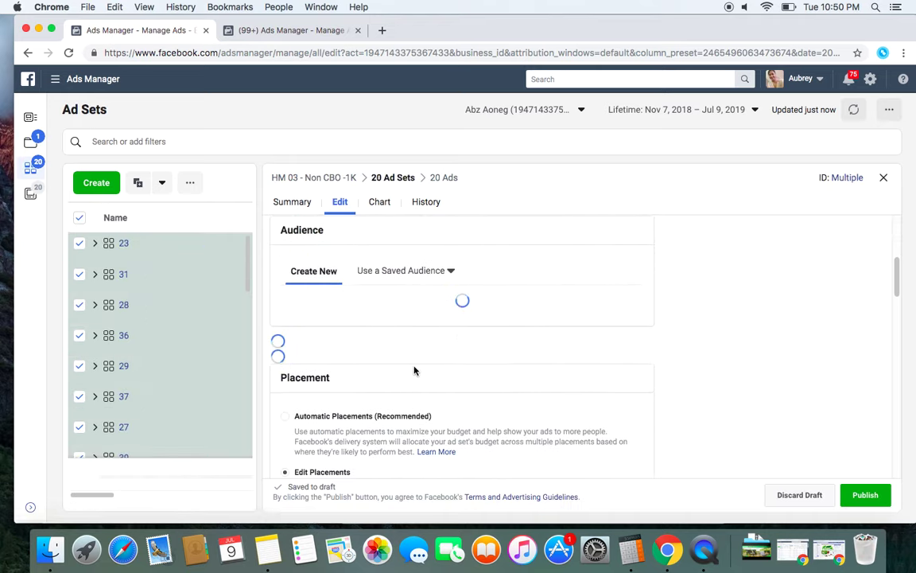
pyautogui.scroll(5, 413, 370)
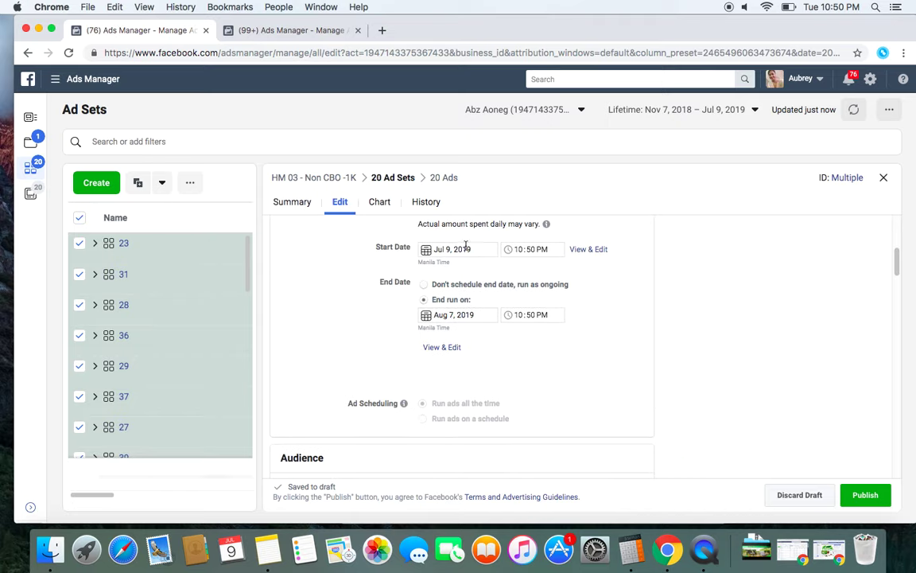
pyautogui.click(444, 249)
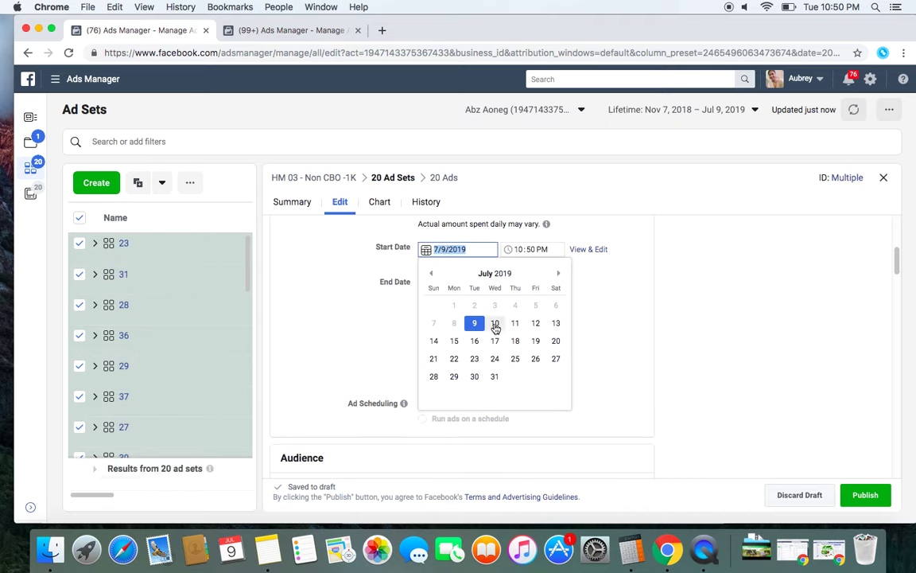
pyautogui.click(495, 324)
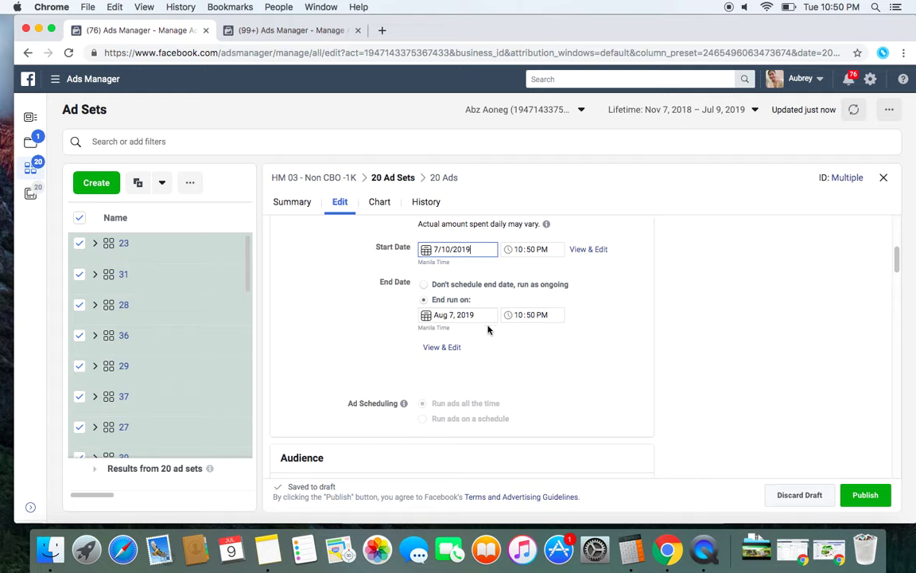
pyautogui.click(523, 251)
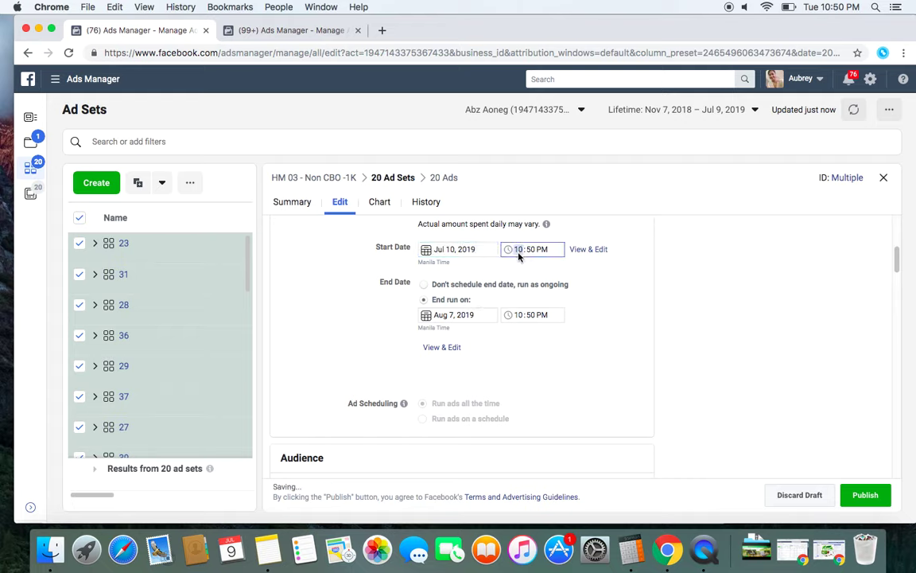
pyautogui.click(532, 251)
pyautogui.write('00')
pyautogui.press('Tab')
pyautogui.press('a')
pyautogui.click(549, 271)
# Review the ad sets' audience and placement settings, then open the campaign's 20 ads for editing.
pyautogui.scroll(-8, 381, 364)
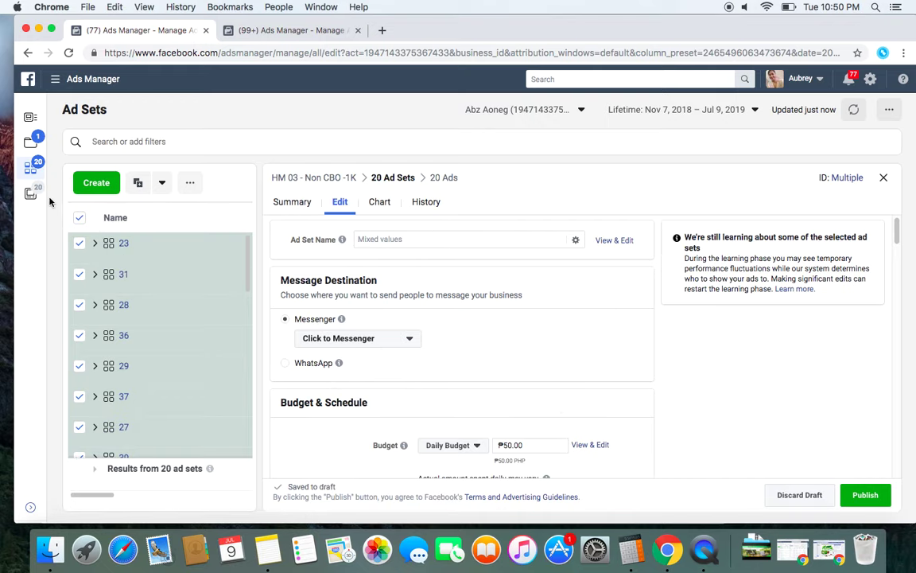
pyautogui.scroll(-8, 446, 365)
pyautogui.scroll(-5, 476, 372)
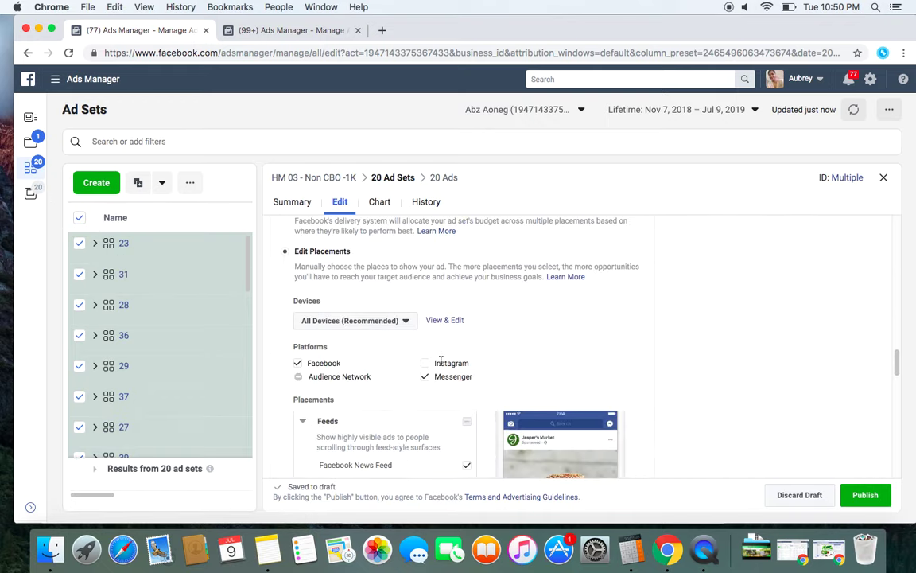
pyautogui.scroll(3, 438, 326)
pyautogui.scroll(6, 438, 326)
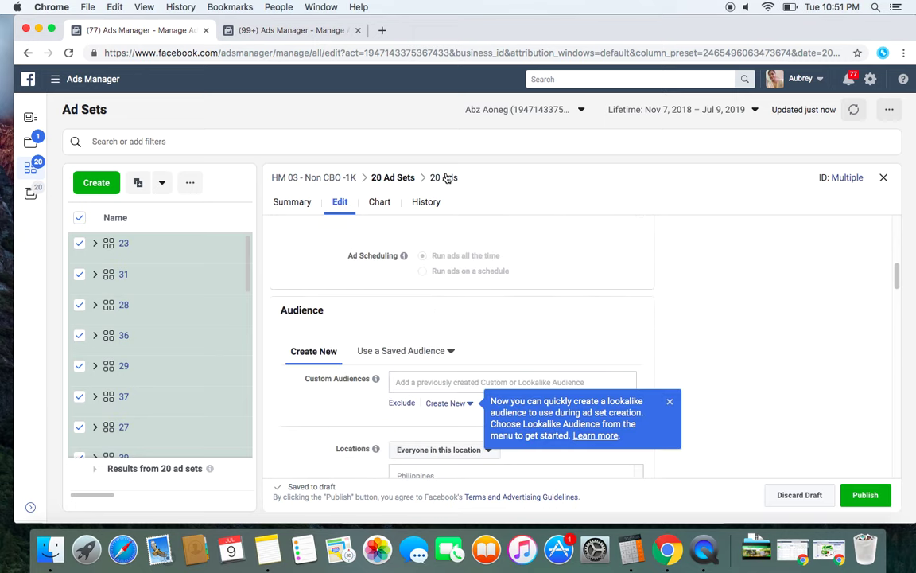
pyautogui.click(452, 180)
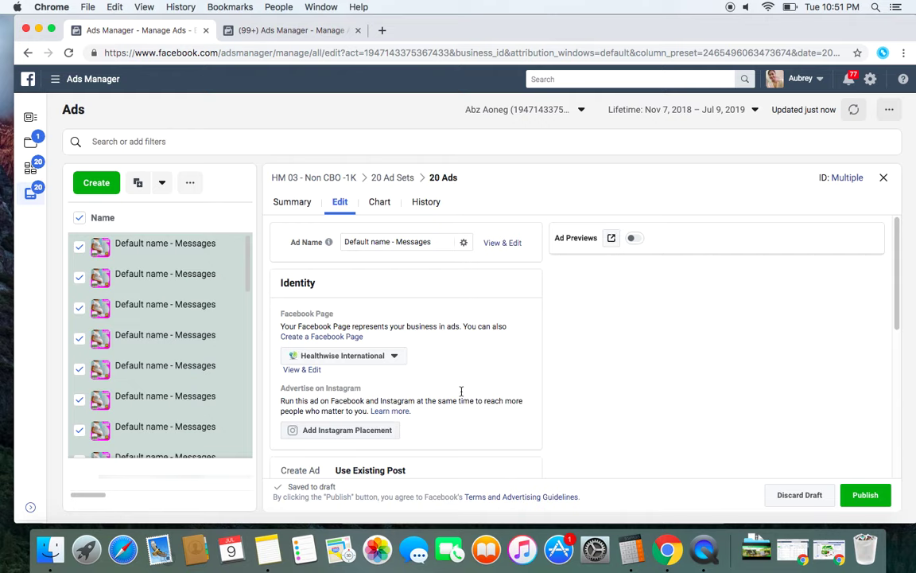
pyautogui.scroll(-2, 470, 376)
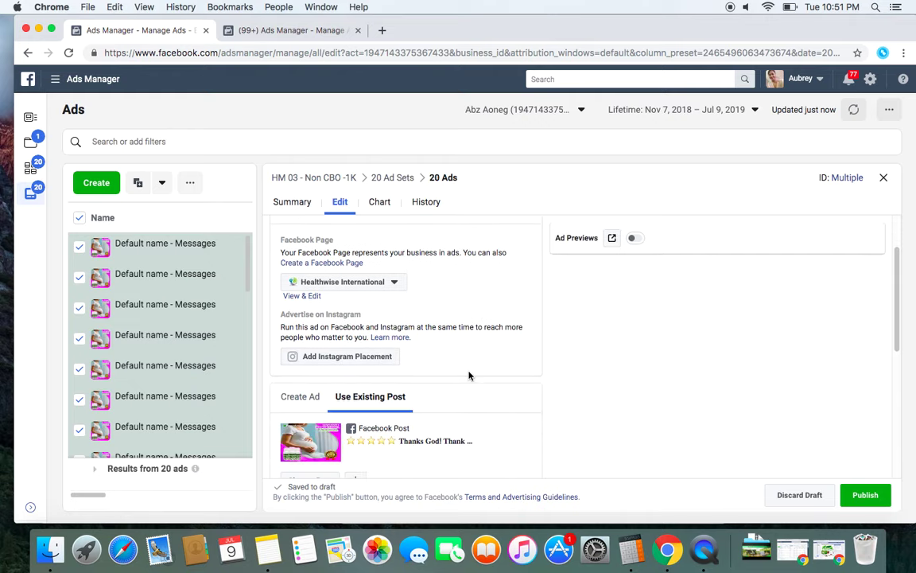
# Check the product list in Notes, then set the Facebook Page of all 20 ads to Healthwise Marketing 03 in Ads Manager.
pyautogui.click(268, 549)
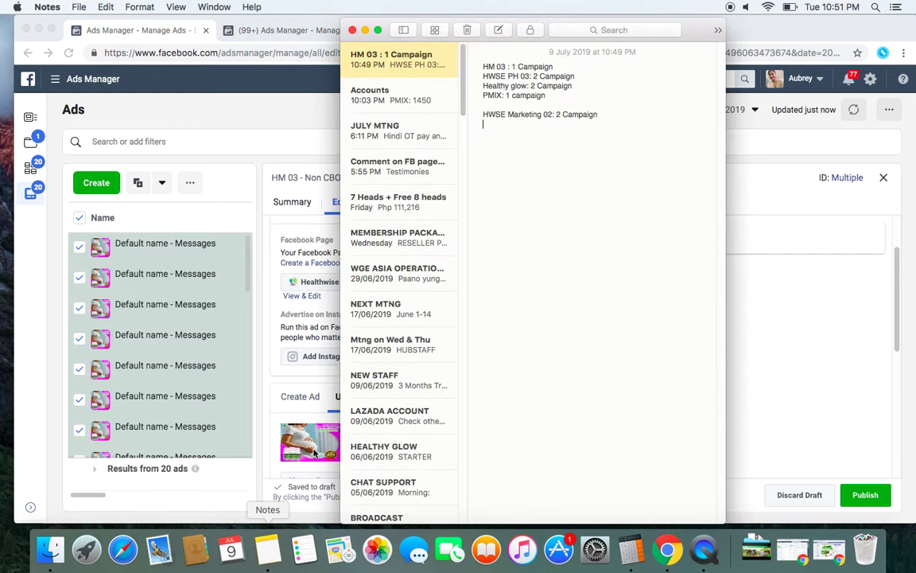
pyautogui.click(256, 135)
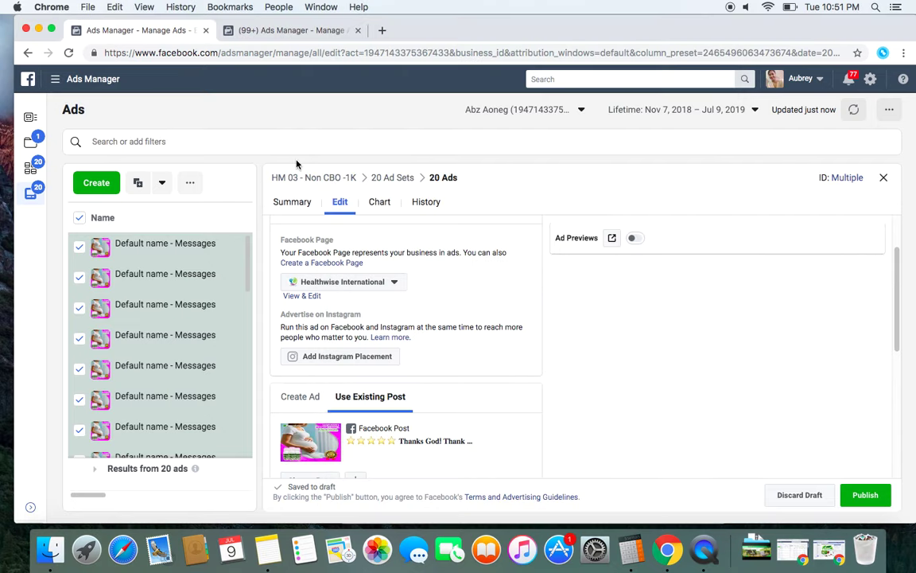
pyautogui.click(394, 282)
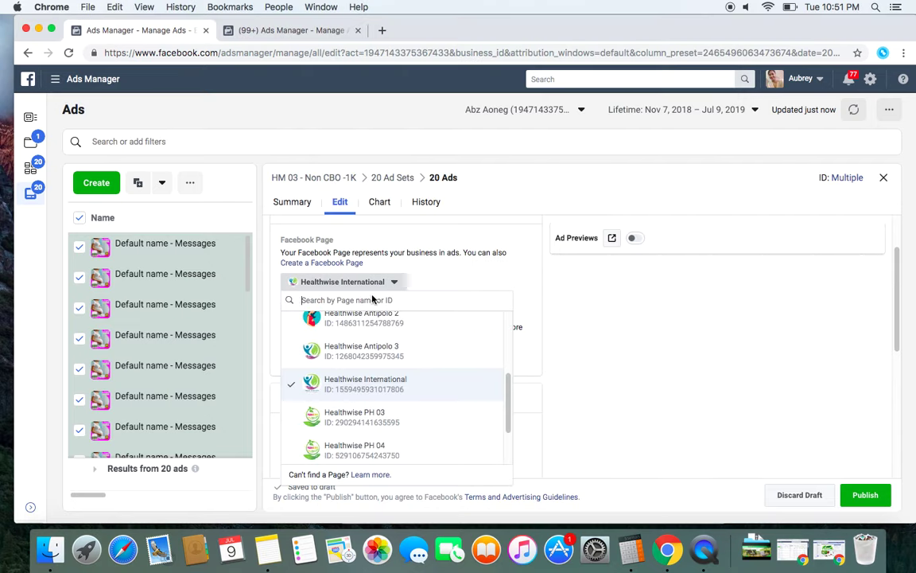
pyautogui.write('03')
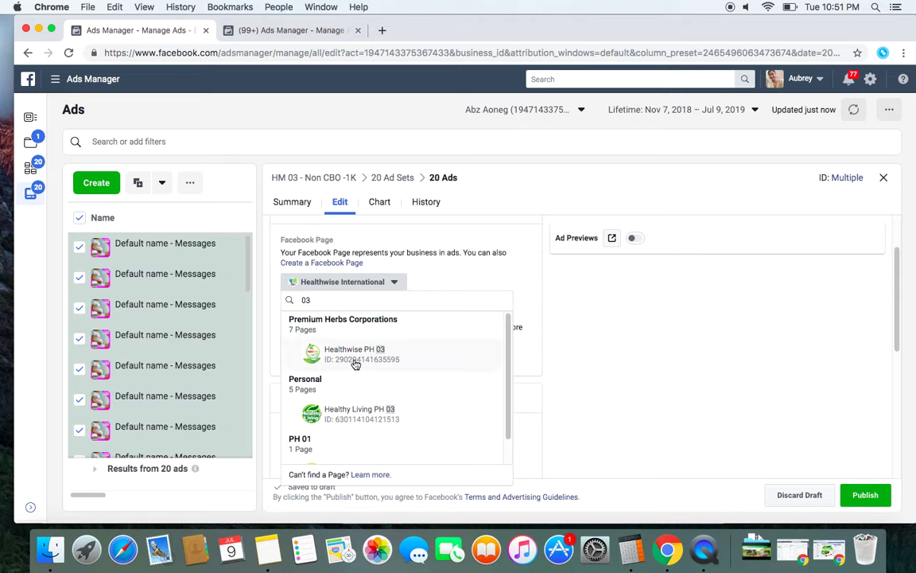
pyautogui.scroll(-2, 366, 378)
pyautogui.click(371, 447)
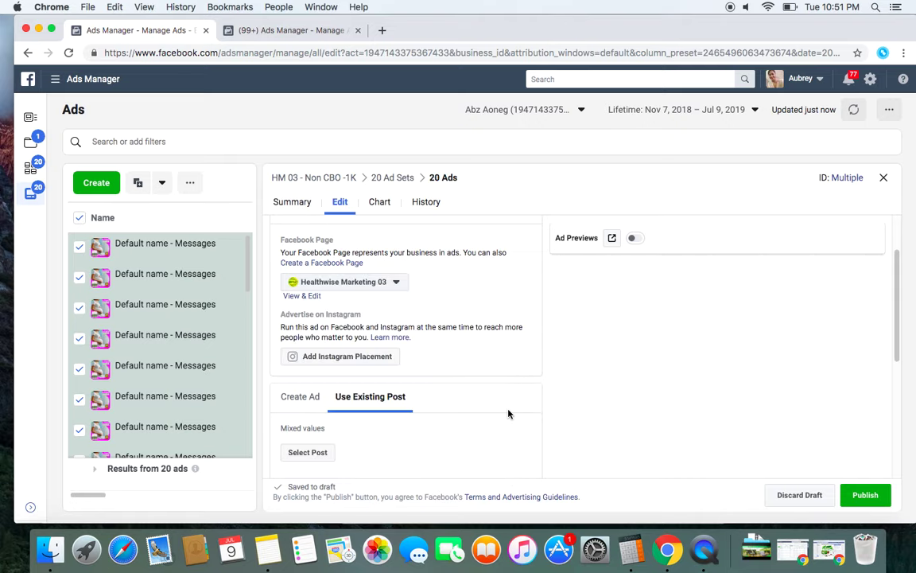
# Browse the page's existing posts and use the "Amazing Story" post created Jun 27, 2019 for all 20 ads.
pyautogui.scroll(-2, 470, 350)
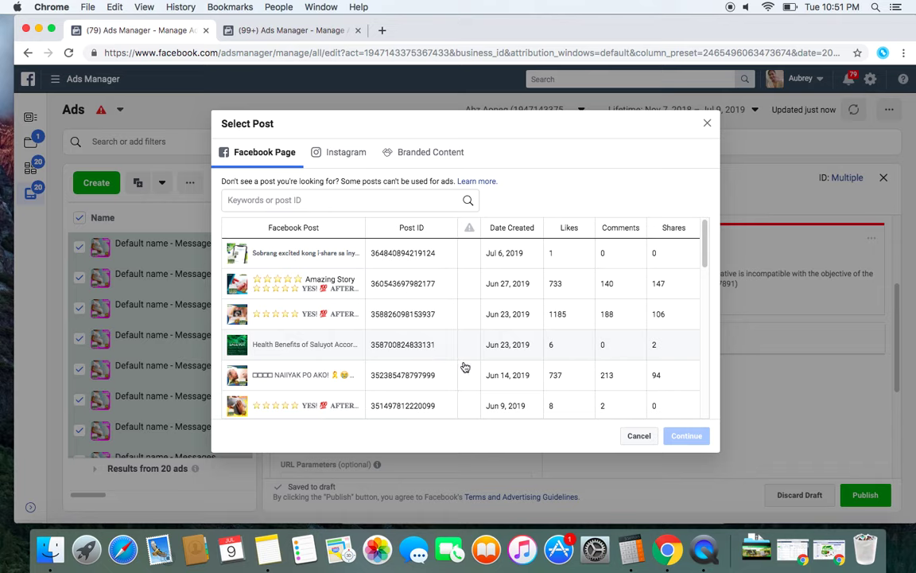
pyautogui.scroll(-1, 487, 367)
pyautogui.scroll(-5, 486, 366)
pyautogui.scroll(6, 486, 367)
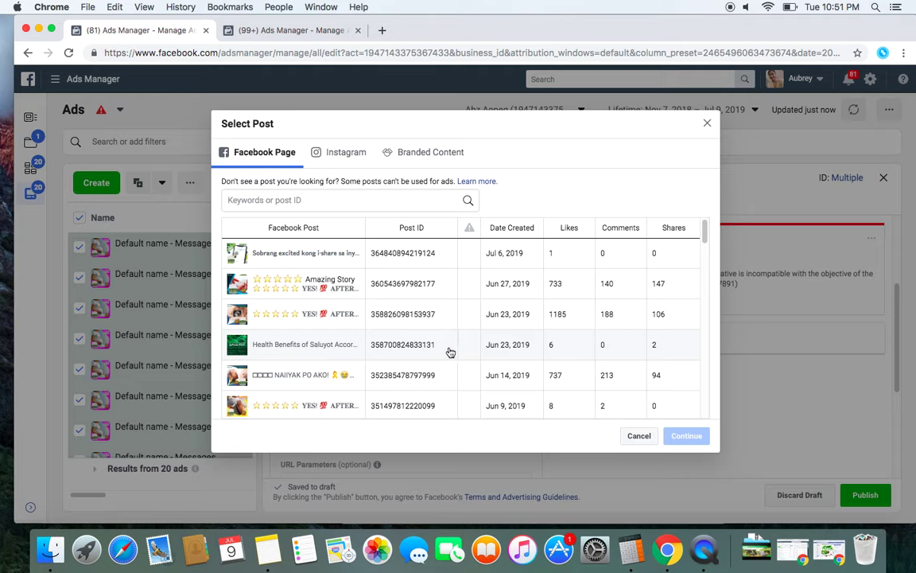
pyautogui.scroll(-5, 478, 321)
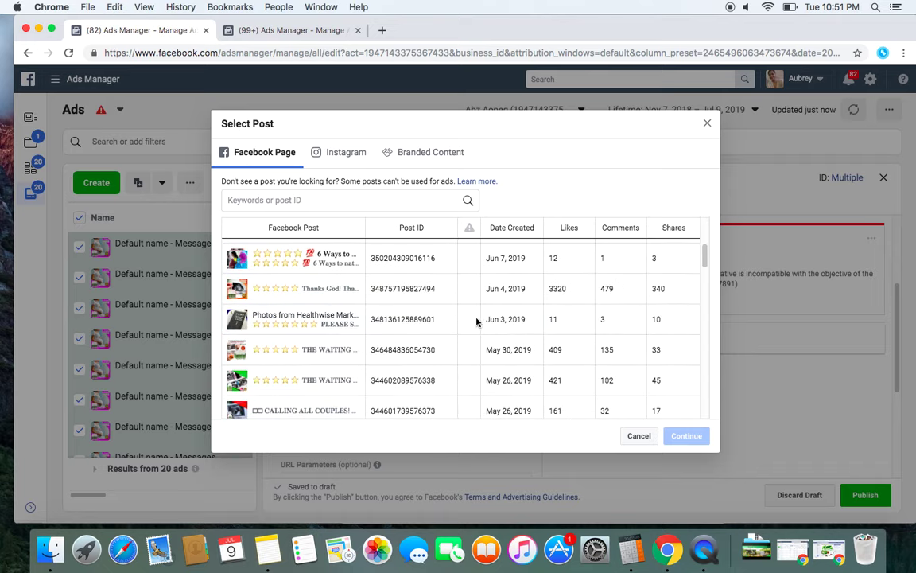
pyautogui.scroll(-20, 477, 321)
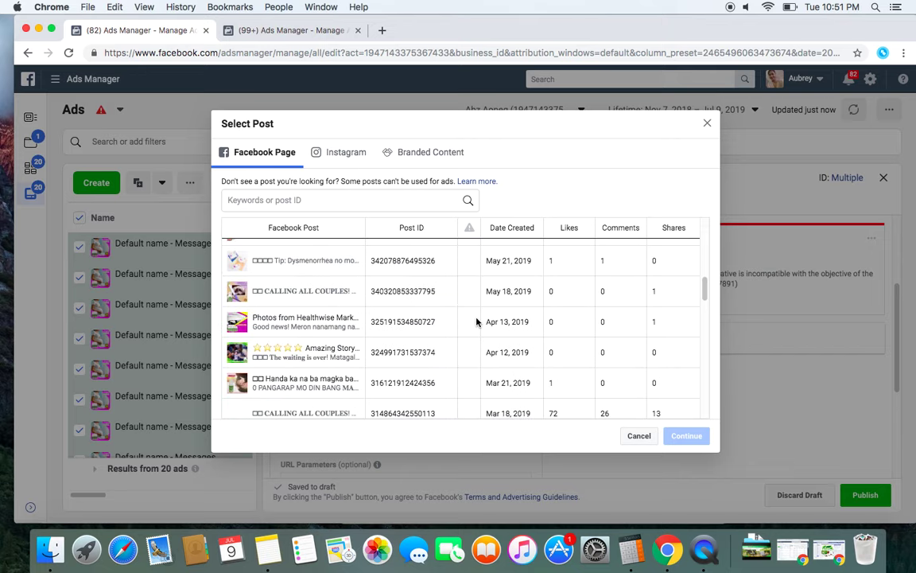
pyautogui.scroll(20, 477, 321)
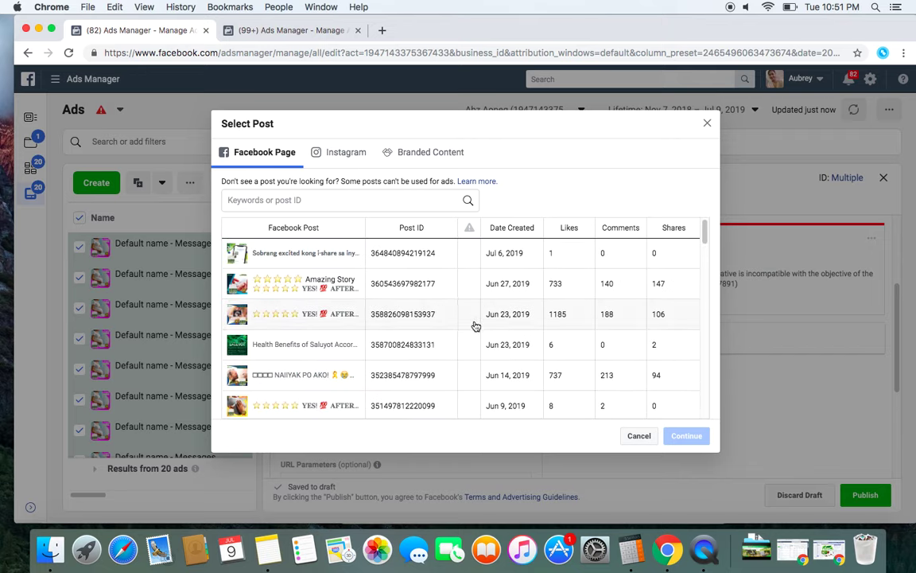
pyautogui.click(423, 284)
pyautogui.click(685, 436)
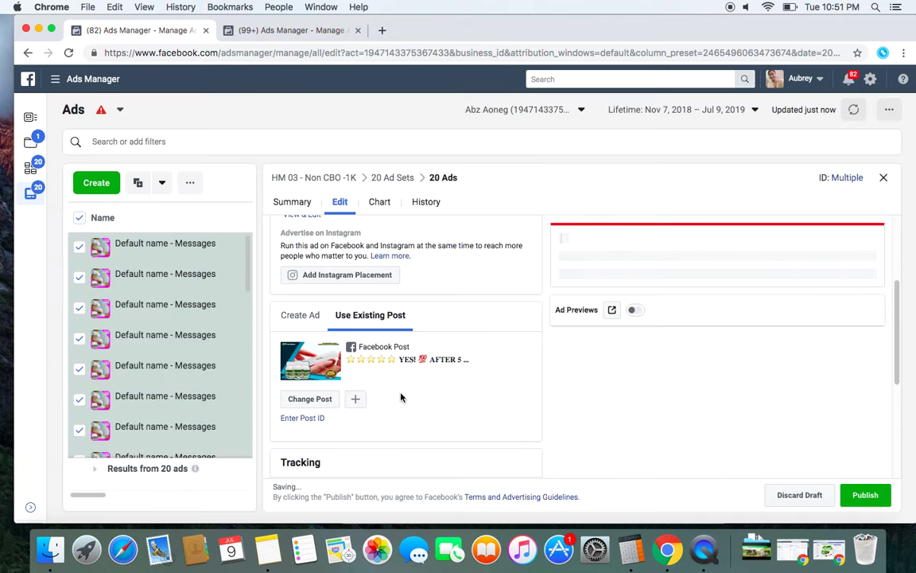
# Turn on the ad previews, review the ads' post, tracking and page settings, and publish the HM 03 campaign.
pyautogui.scroll(-3, 401, 398)
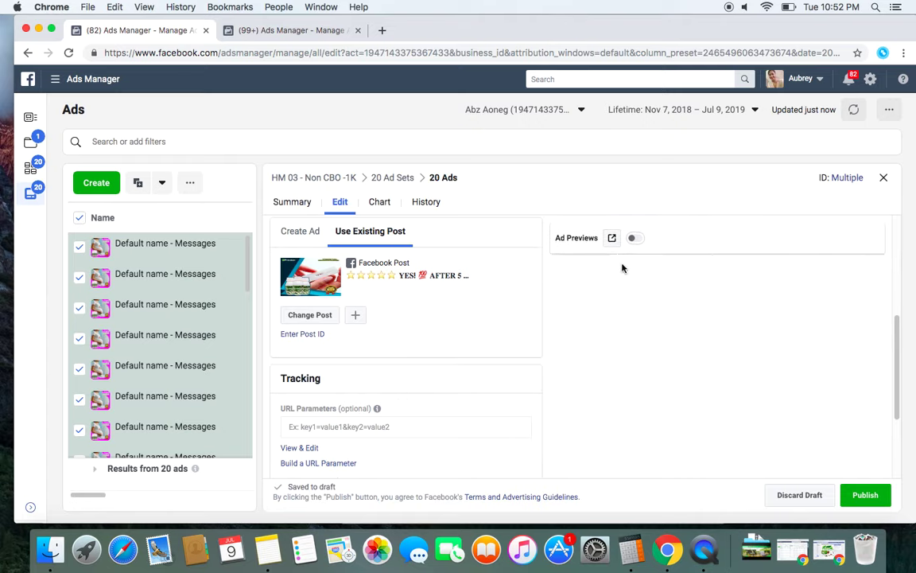
pyautogui.click(636, 239)
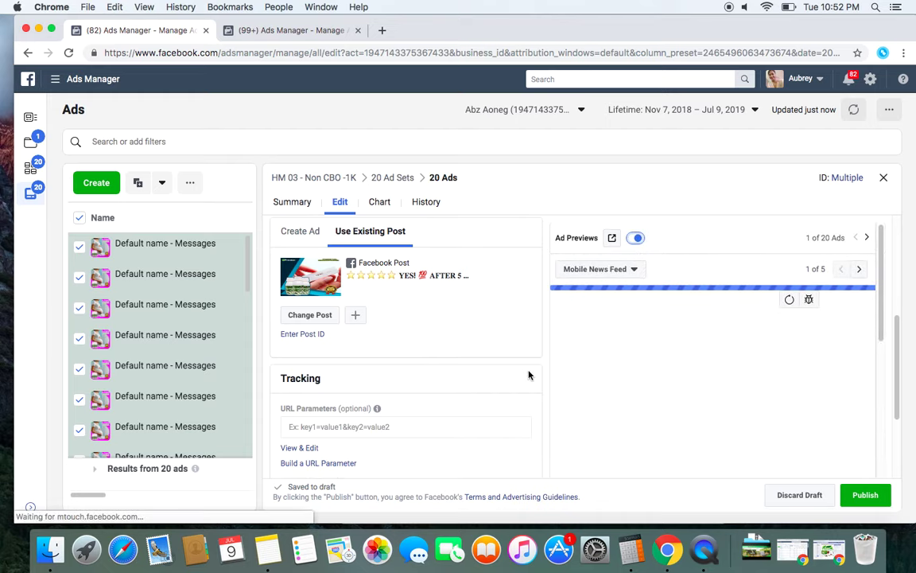
pyautogui.scroll(-3, 528, 374)
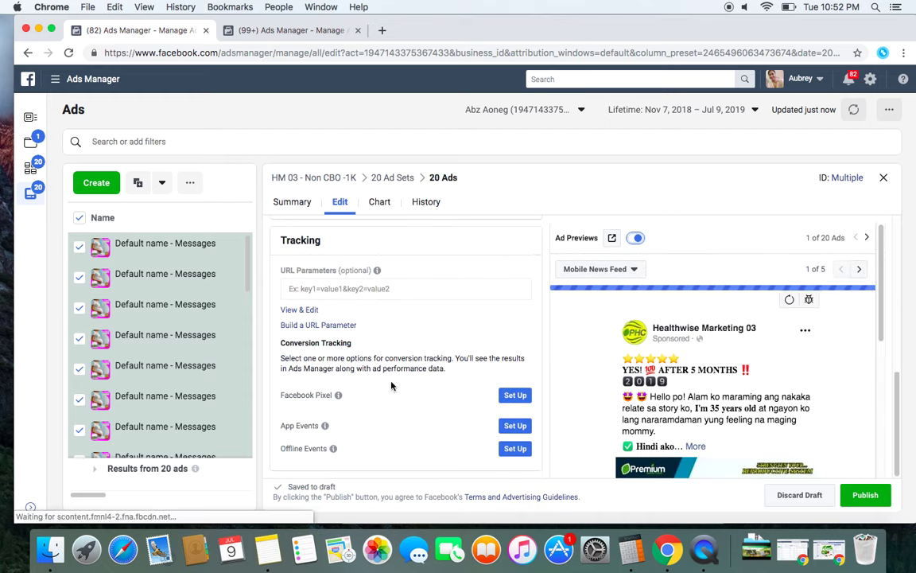
pyautogui.scroll(-5, 675, 376)
pyautogui.scroll(3, 383, 363)
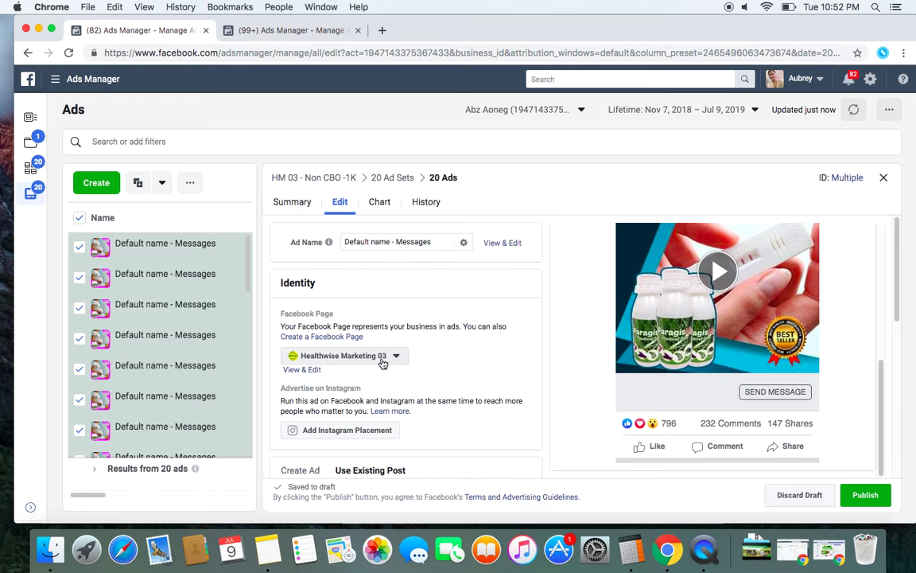
pyautogui.click(864, 496)
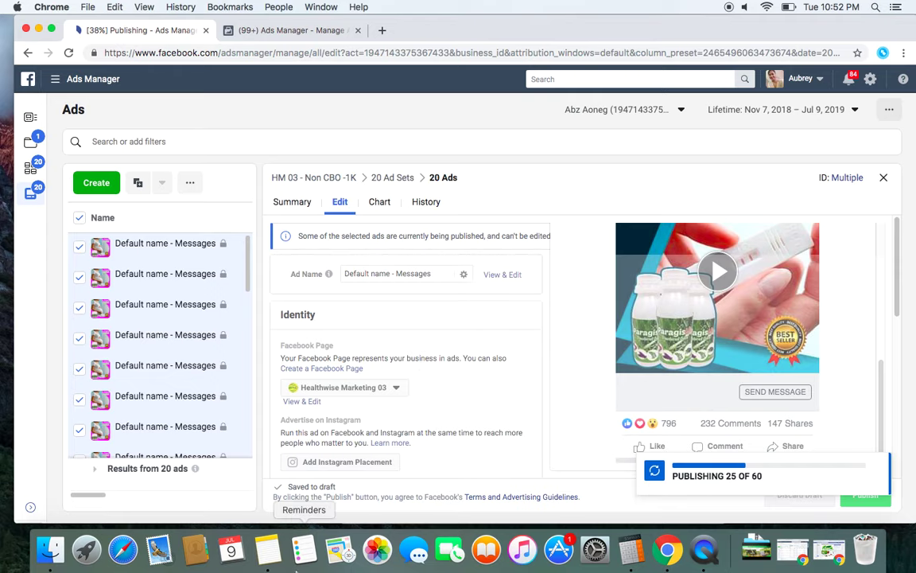
# Review the planned campaigns in Notes, including the HWSE Marketing 02 line, and return to Ads Manager.
pyautogui.click(268, 549)
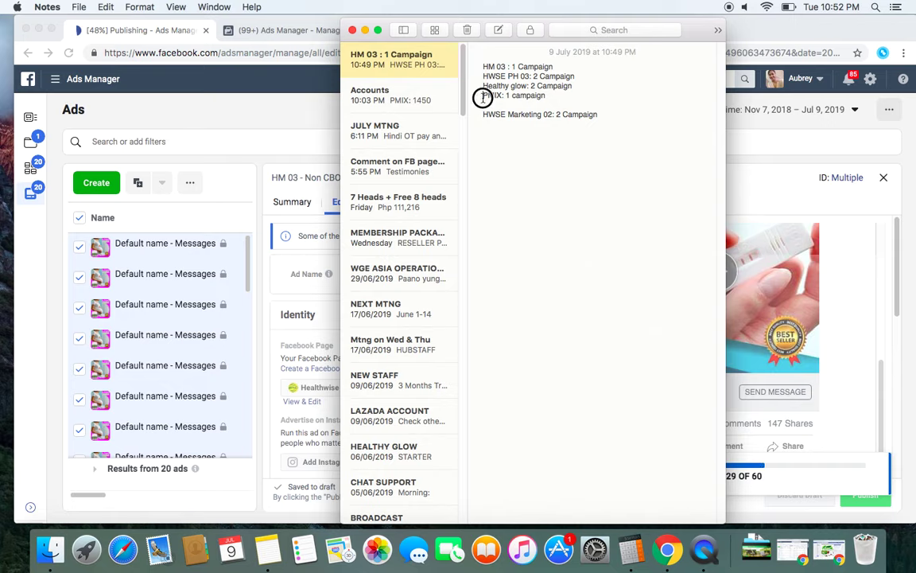
pyautogui.moveTo(603, 118); pyautogui.dragTo(479, 115)
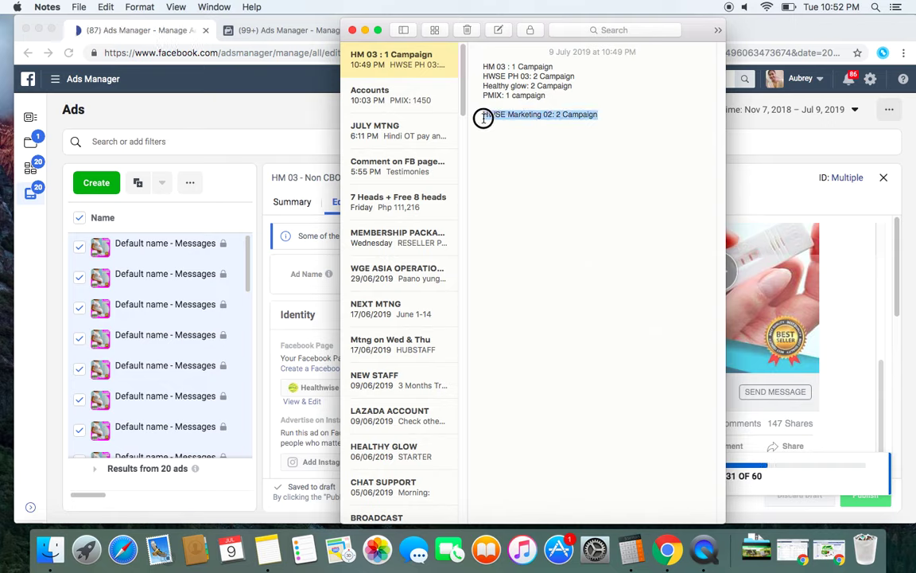
pyautogui.click(498, 201)
pyautogui.click(234, 154)
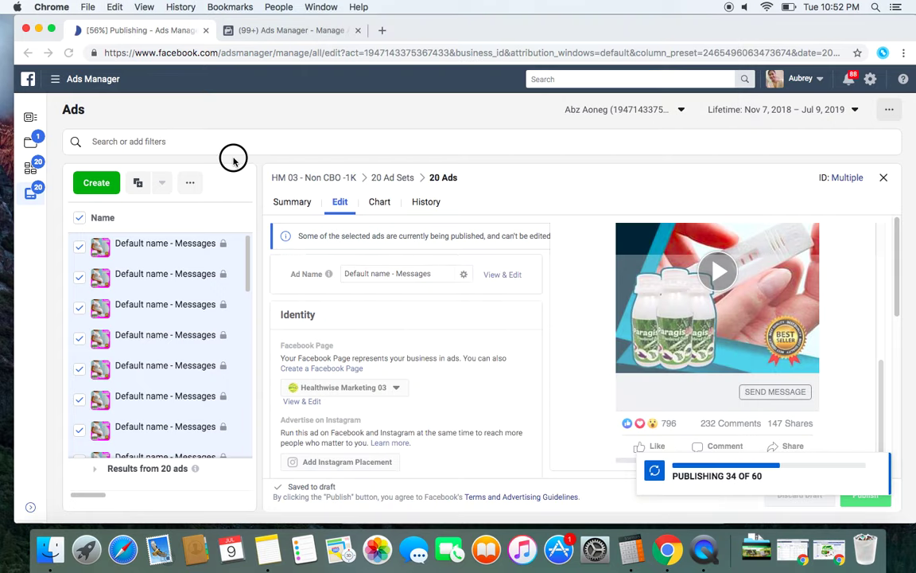